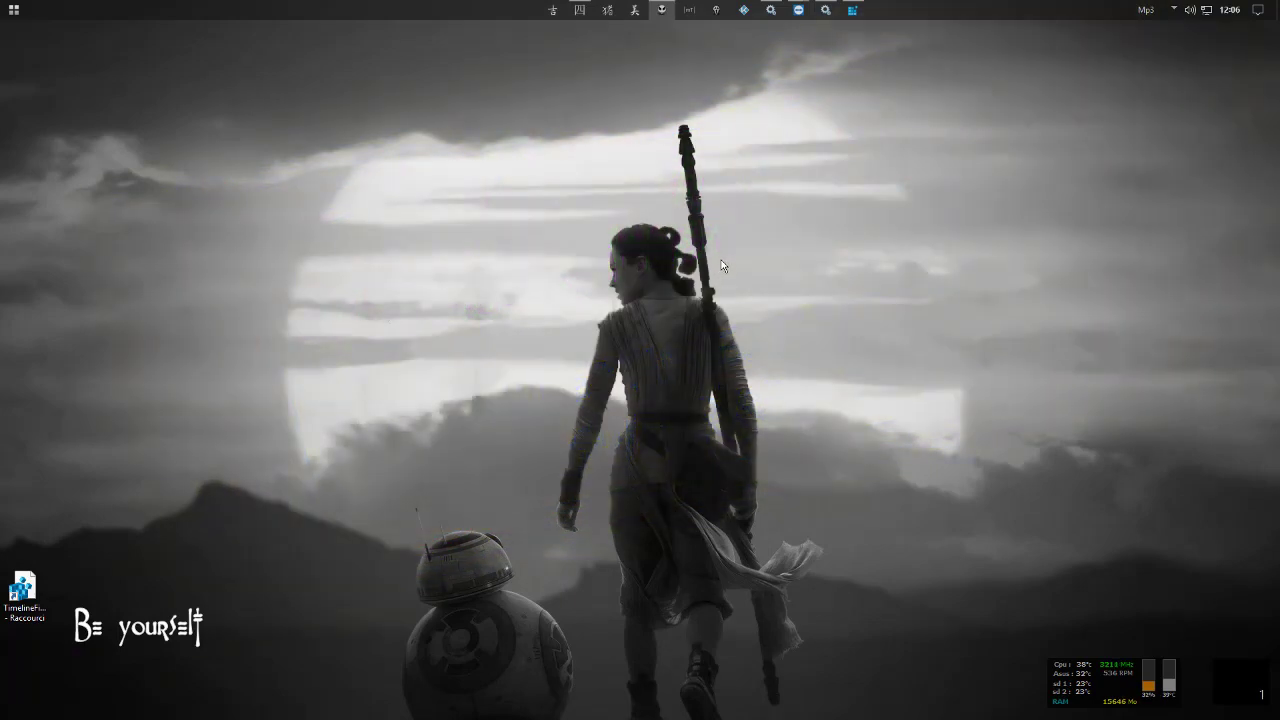
- Switch to the remote computer's TeamViewer session and locate the taskbar option Afficher le bouton Applications actives
{"action": "mouse_move", "coordinate": [800, 15]}
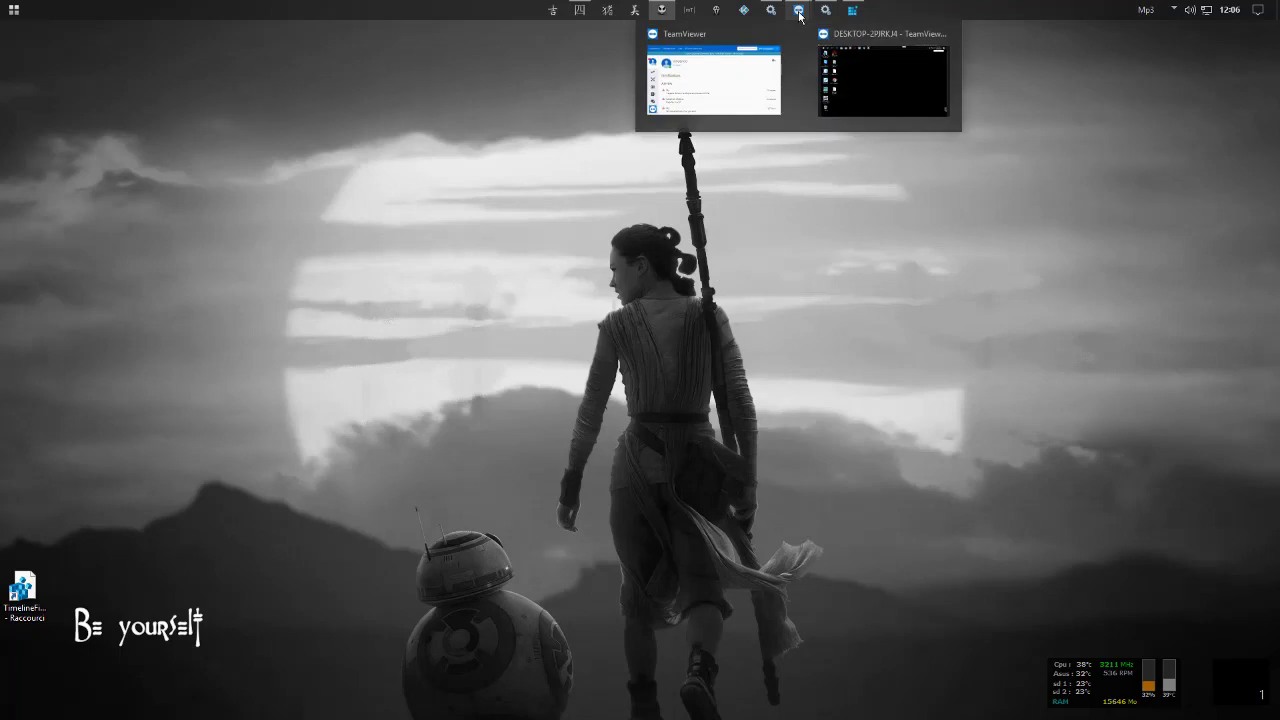
{"action": "left_click", "coordinate": [849, 86]}
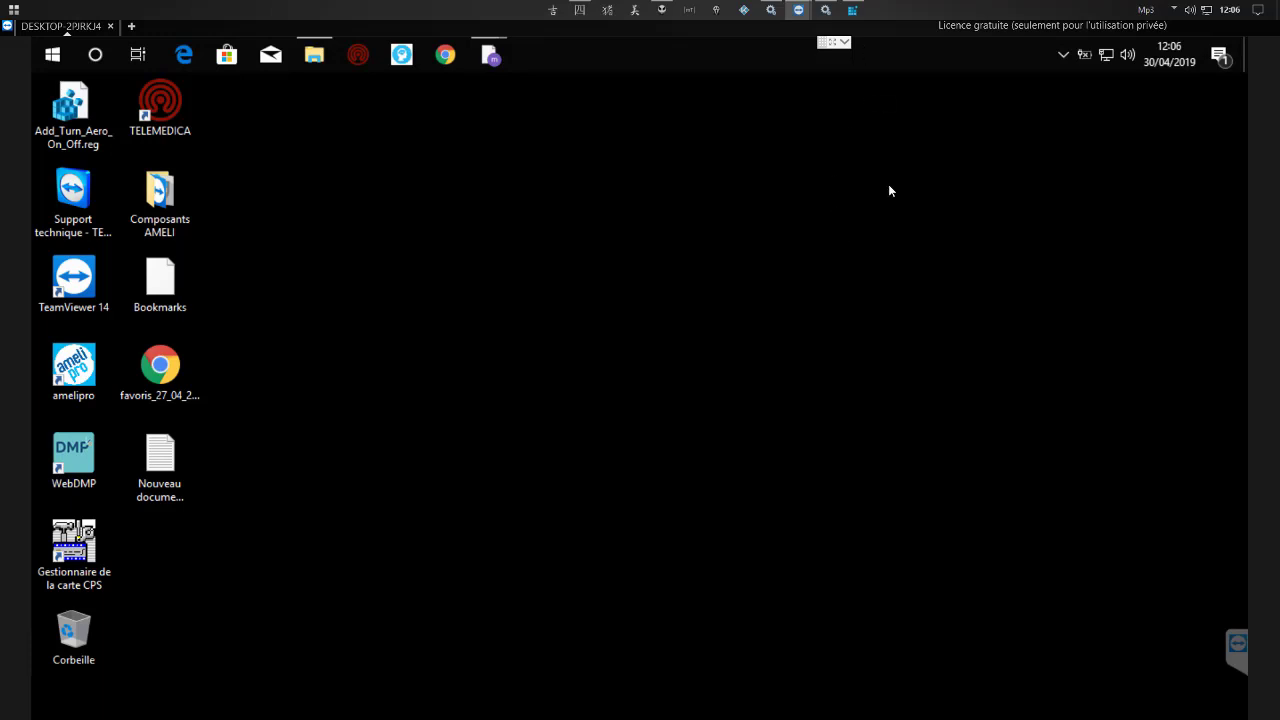
{"action": "right_click", "coordinate": [658, 57]}
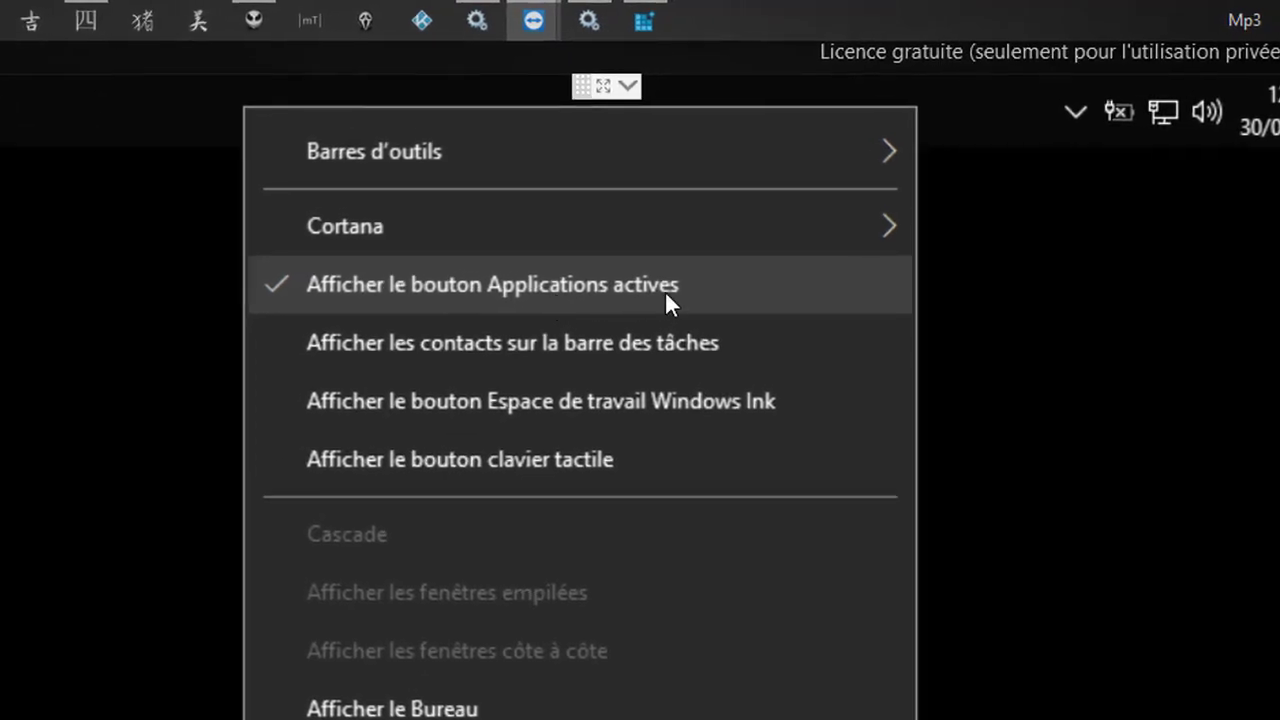
{"action": "left_click", "coordinate": [460, 170]}
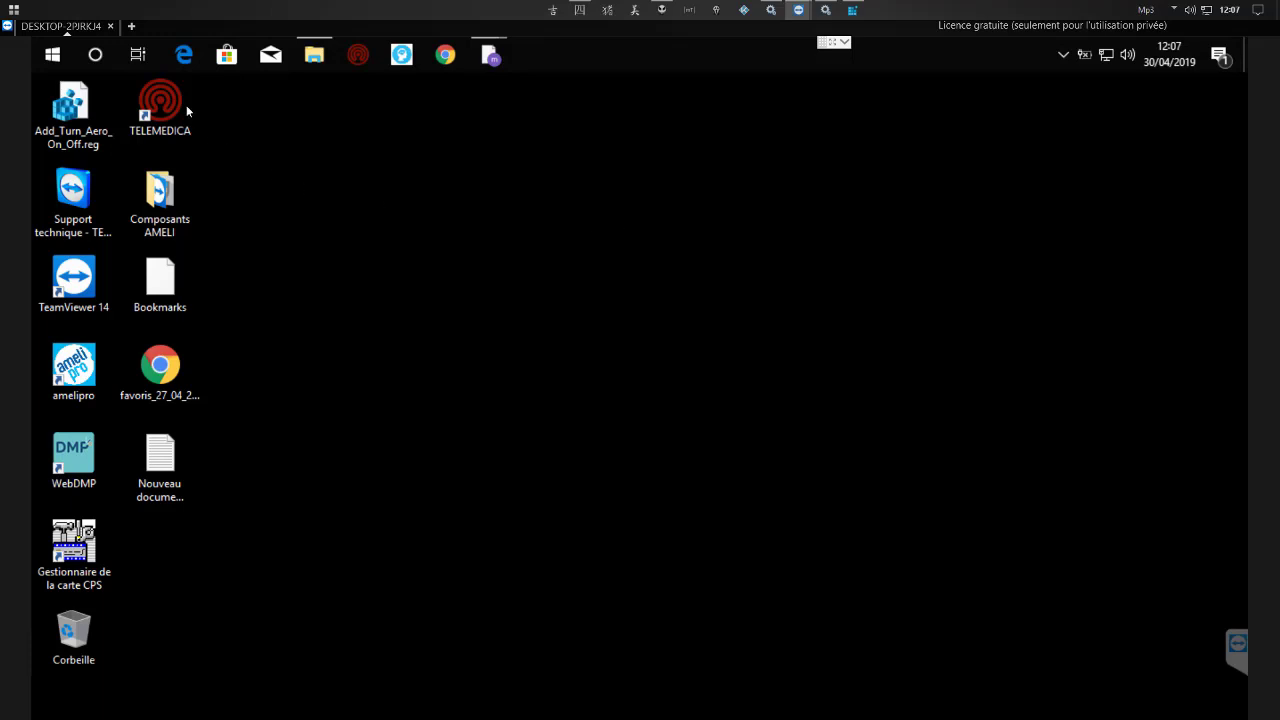
- Open Task View on the remote computer and examine its timeline from the open windows back to the oldest activities of 25 avril
{"action": "left_click", "coordinate": [138, 55]}
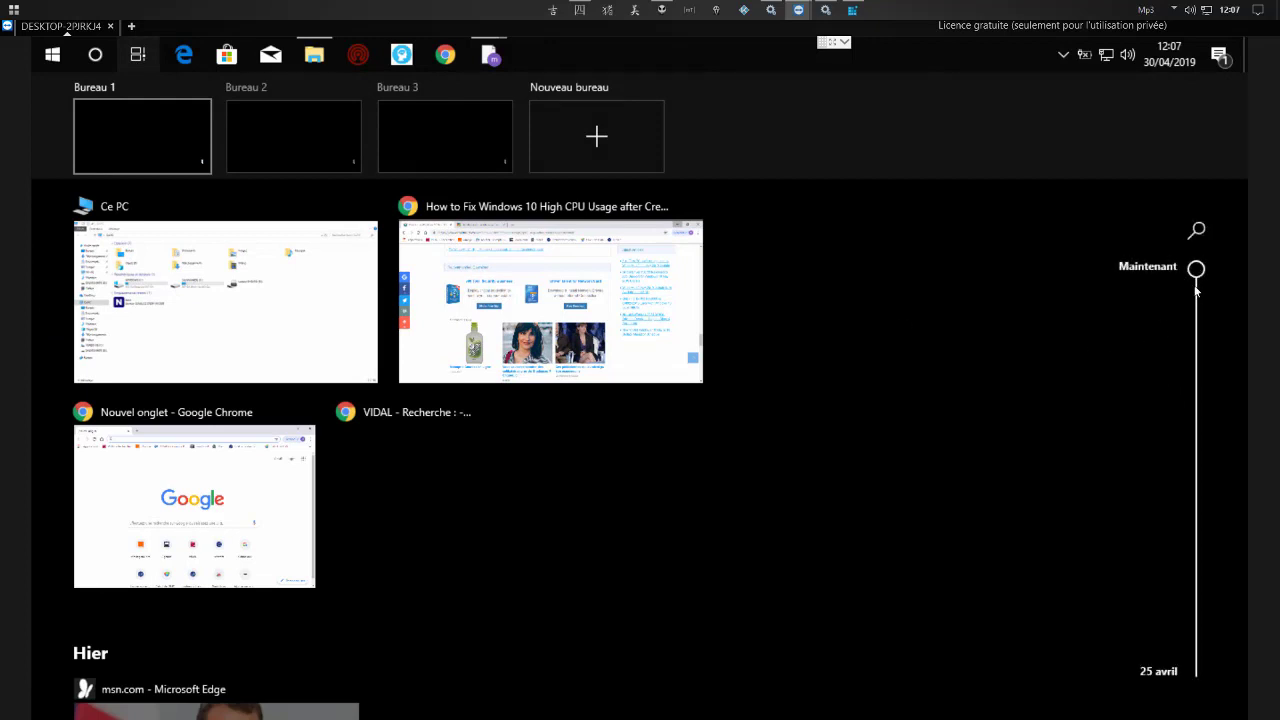
{"action": "scroll", "coordinate": [1154, 312], "scroll_direction": "down", "scroll_amount": 3}
{"action": "scroll", "coordinate": [864, 342], "scroll_direction": "down", "scroll_amount": 4}
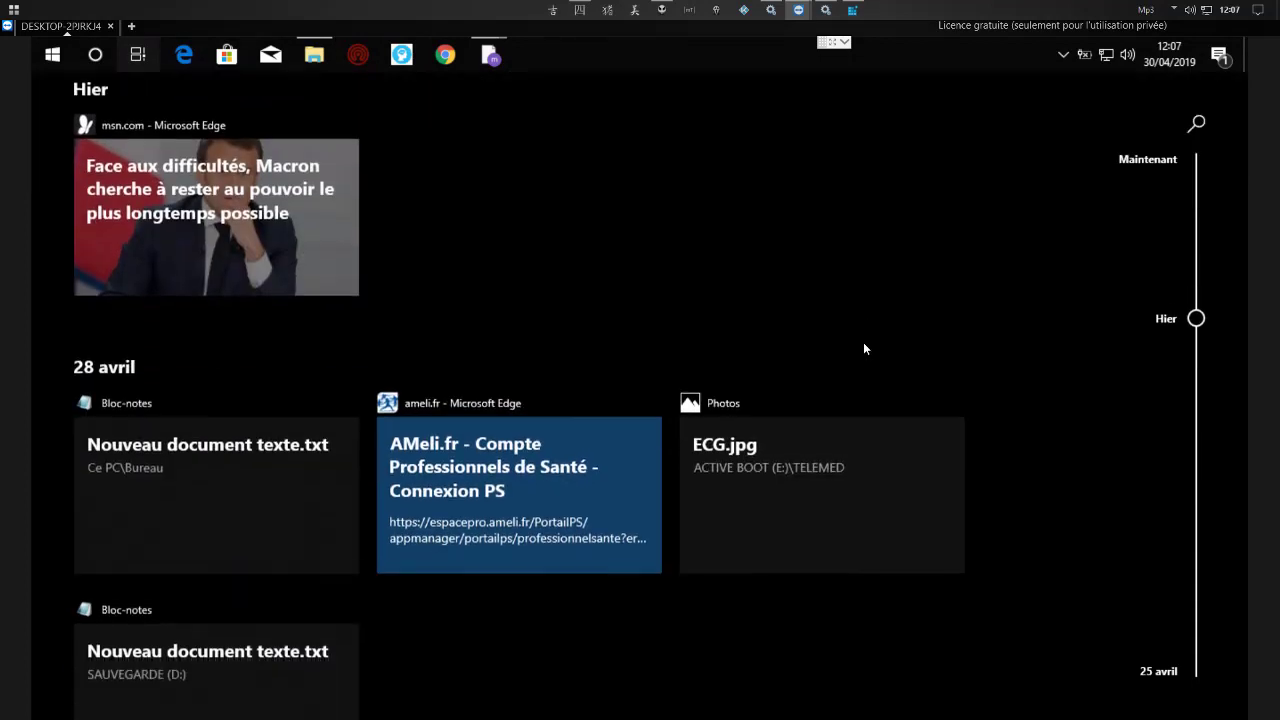
{"action": "scroll", "coordinate": [477, 564], "scroll_direction": "down", "scroll_amount": 3}
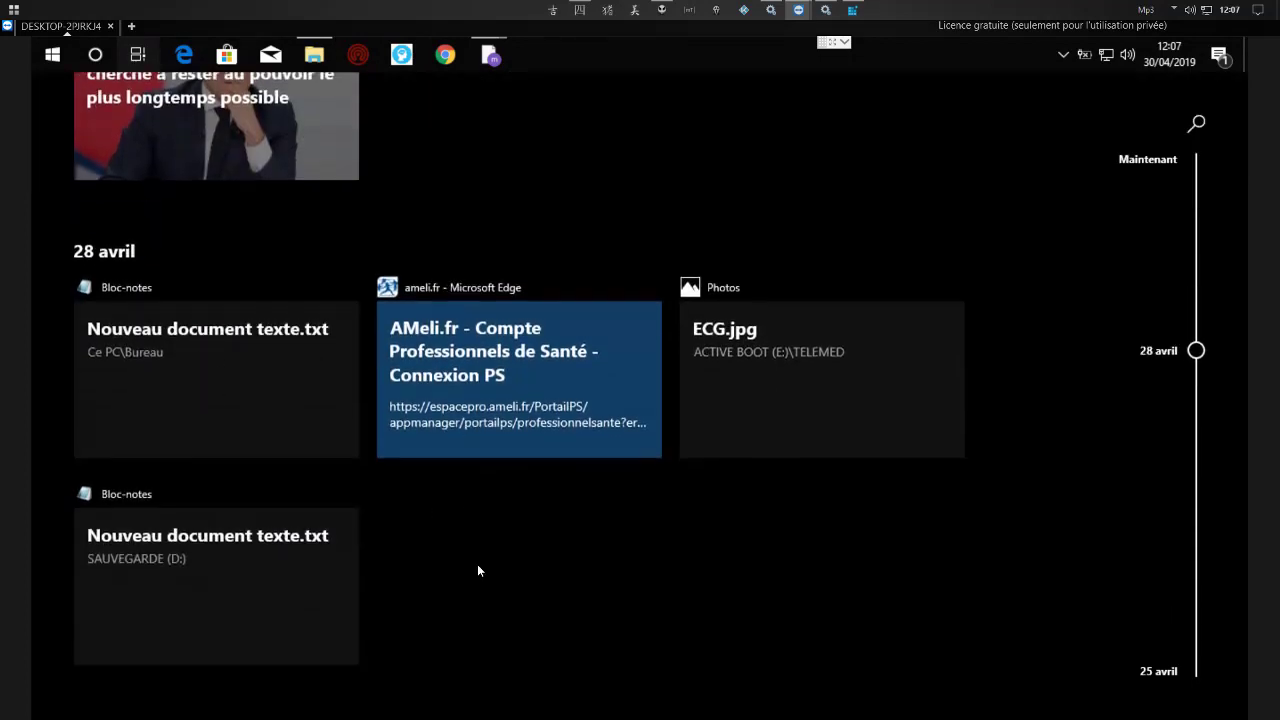
{"action": "scroll", "coordinate": [477, 564], "scroll_direction": "down", "scroll_amount": 5}
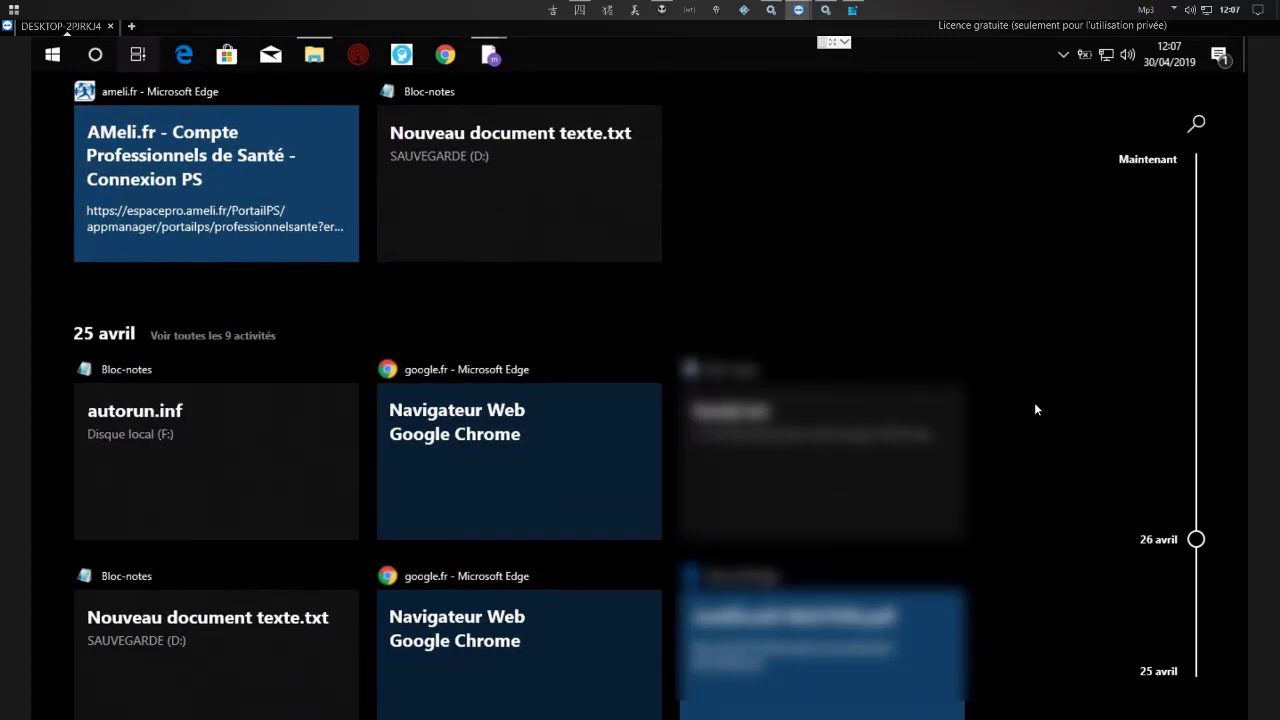
{"action": "scroll", "coordinate": [180, 503], "scroll_direction": "down", "scroll_amount": 1}
{"action": "scroll", "coordinate": [180, 508], "scroll_direction": "down", "scroll_amount": 3}
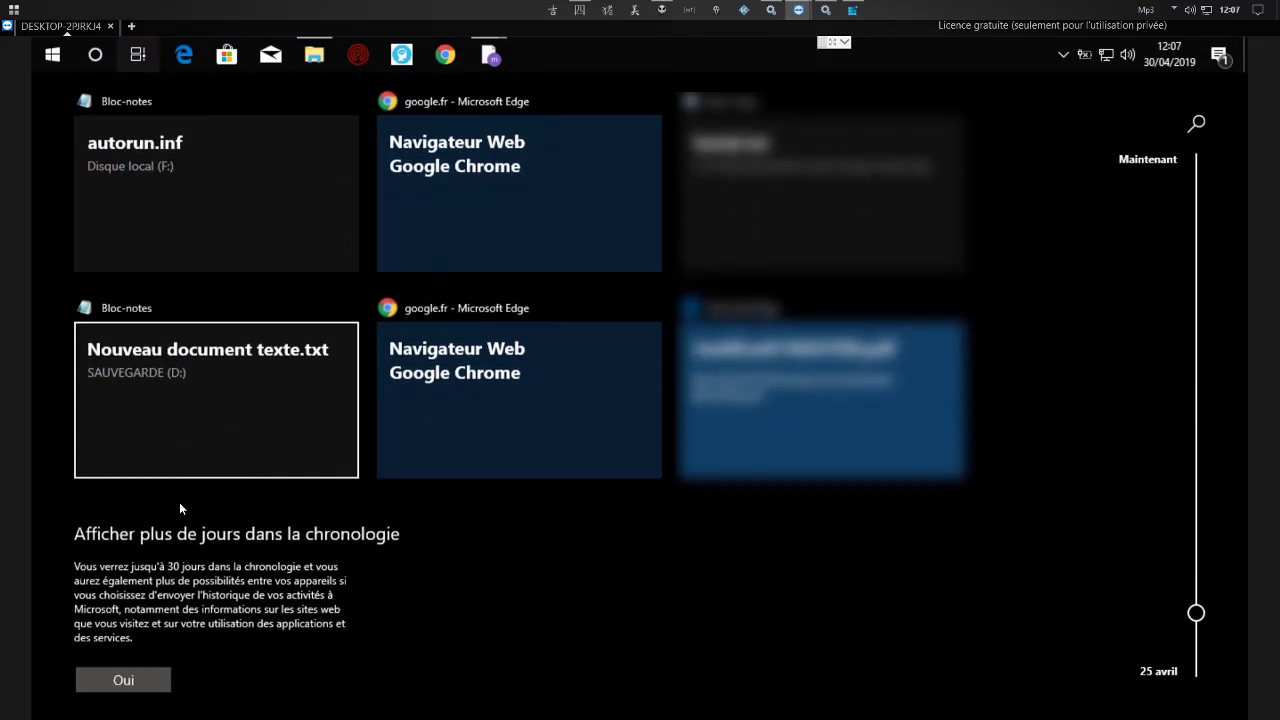
{"action": "scroll", "coordinate": [474, 557], "scroll_direction": "down", "scroll_amount": 1}
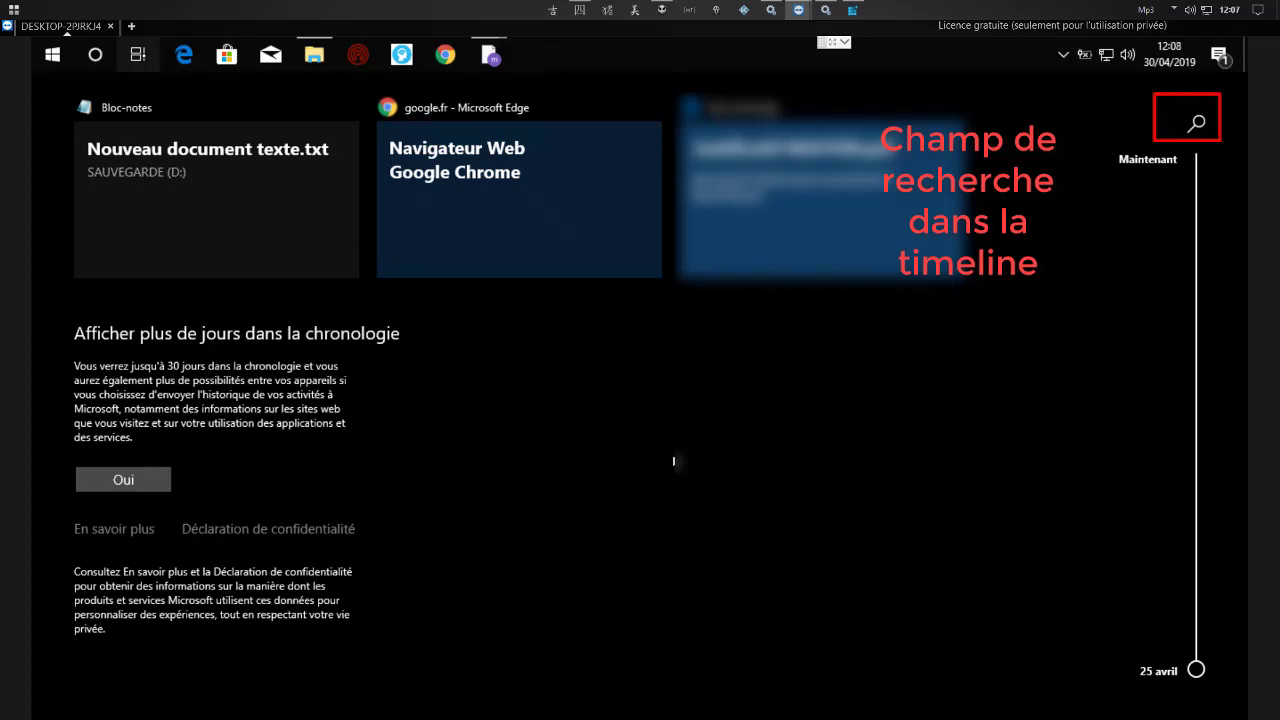
{"action": "scroll", "coordinate": [677, 457], "scroll_direction": "up", "scroll_amount": 5}
{"action": "scroll", "coordinate": [674, 461], "scroll_direction": "up", "scroll_amount": 10}
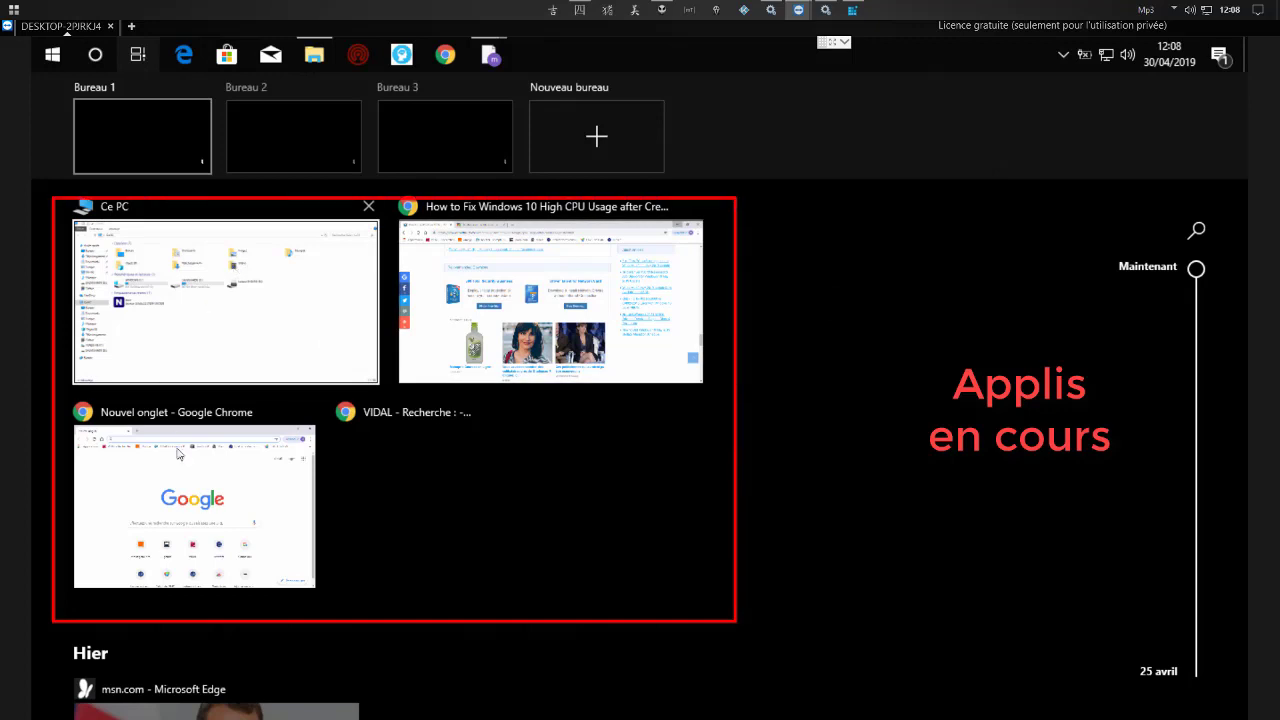
- Try moving the Ce PC window to the virtual desktop Bureau 3 and close Task View
{"action": "left_click_drag", "start_coordinate": [302, 308], "coordinate": [435, 125]}
{"action": "left_click_drag", "start_coordinate": [333, 239], "coordinate": [206, 277]}
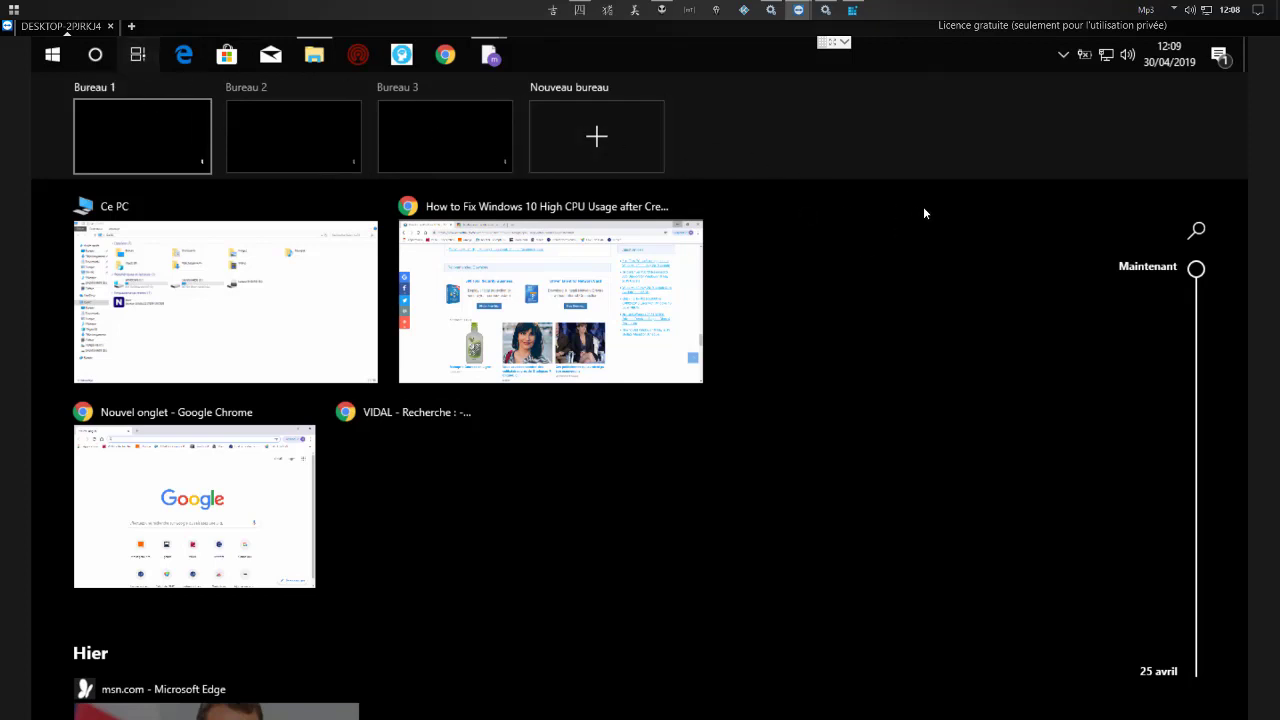
{"action": "left_click", "coordinate": [1003, 211]}
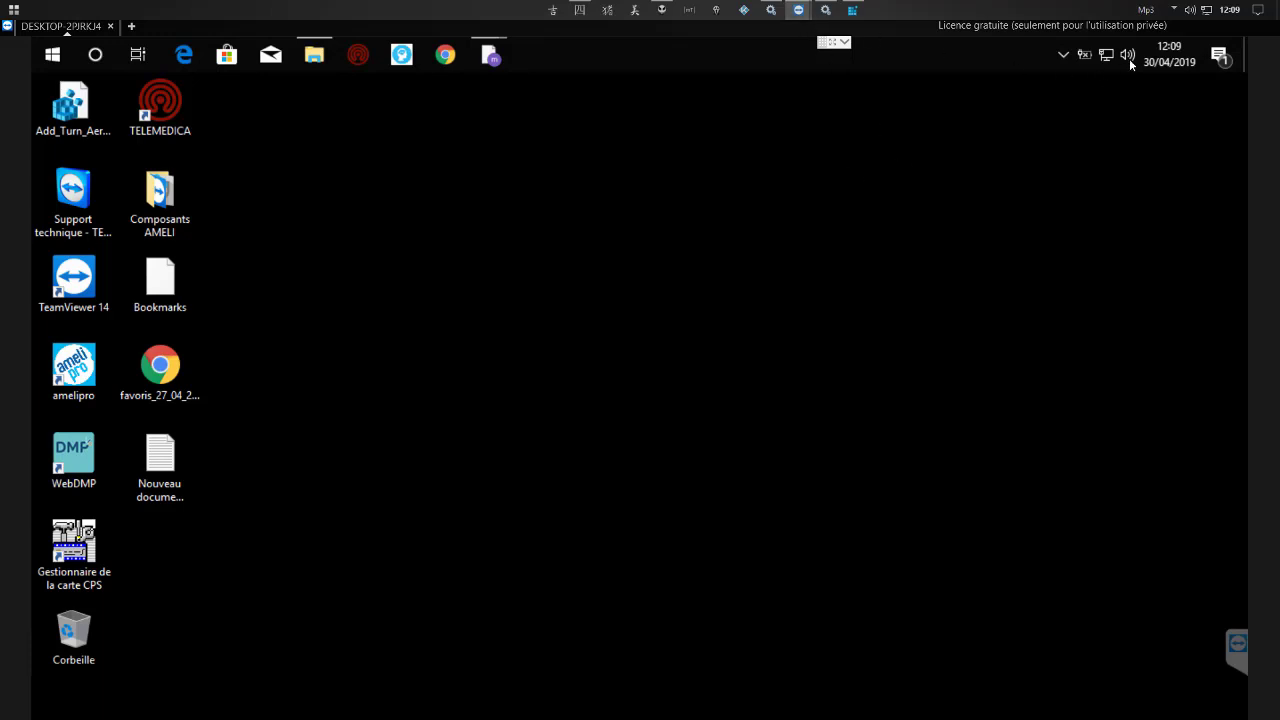
- Return to the local desktop and enable Afficher le bouton Applications actives for its taskbar
{"action": "left_click", "coordinate": [1199, 27]}
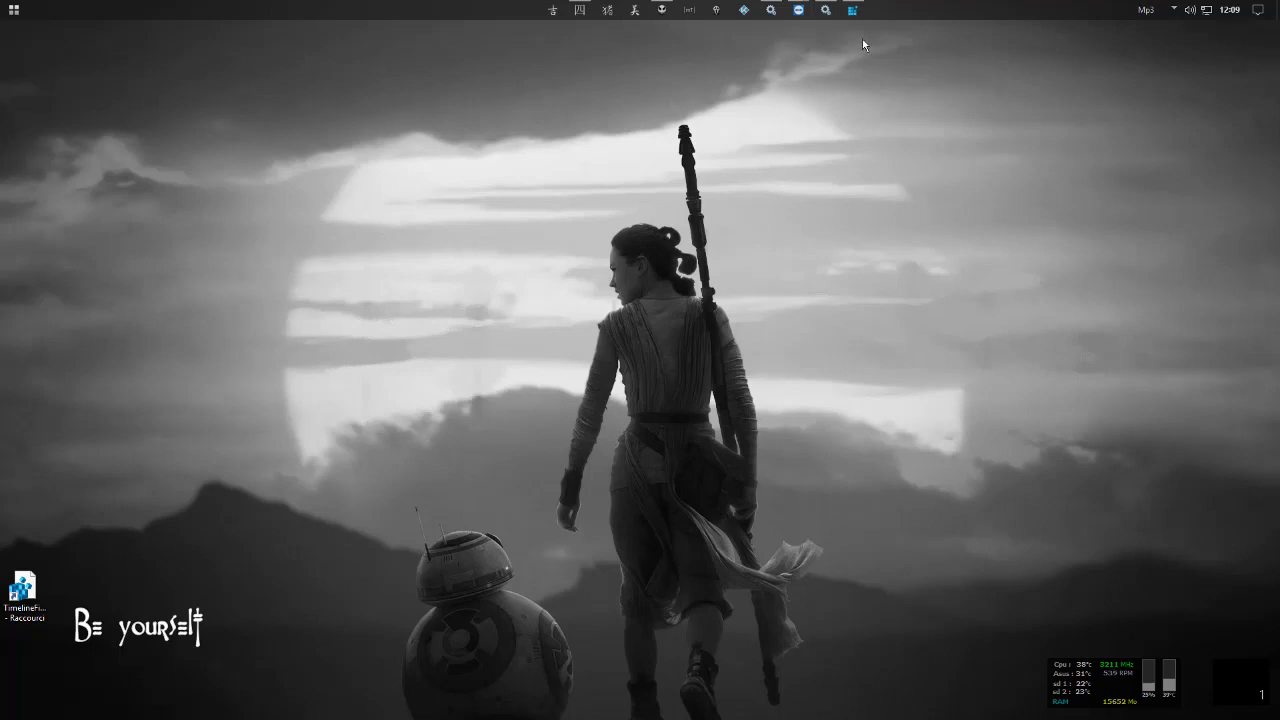
{"action": "right_click", "coordinate": [890, 10]}
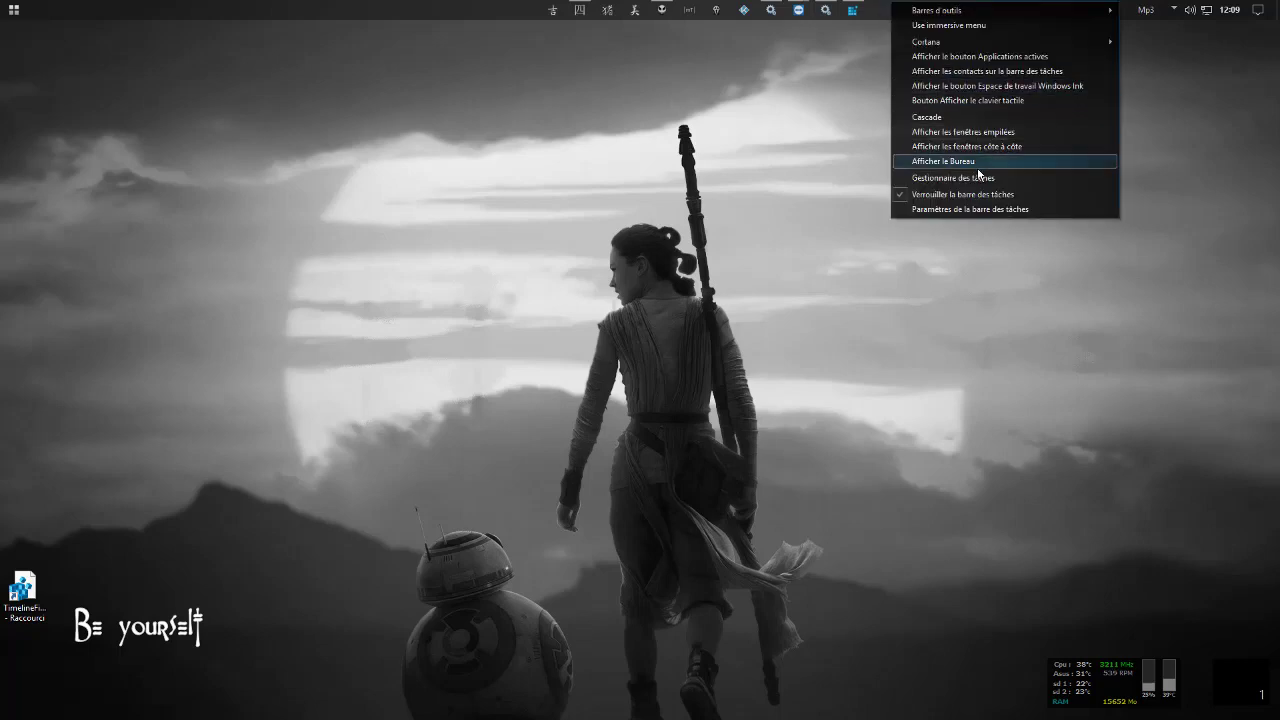
{"action": "left_click", "coordinate": [950, 56]}
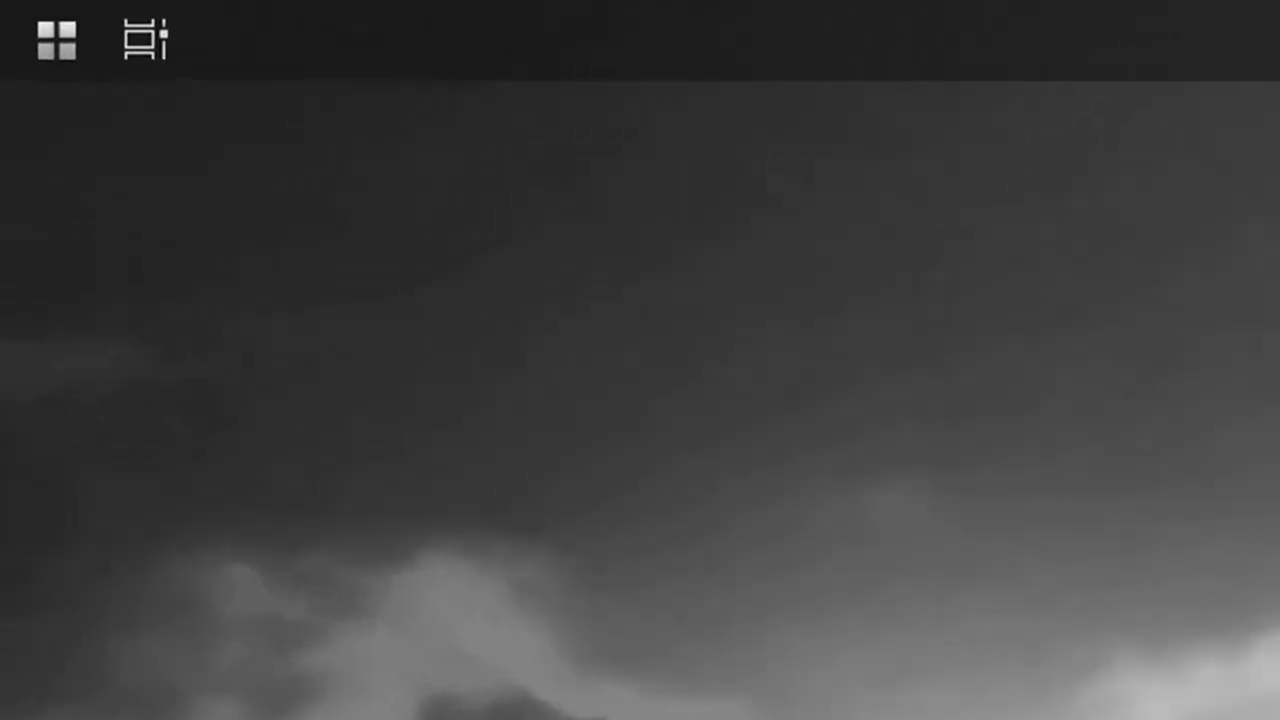
- Open Task View on the local computer and check whether it shows any timeline history below the open windows
{"action": "left_click", "coordinate": [158, 55]}
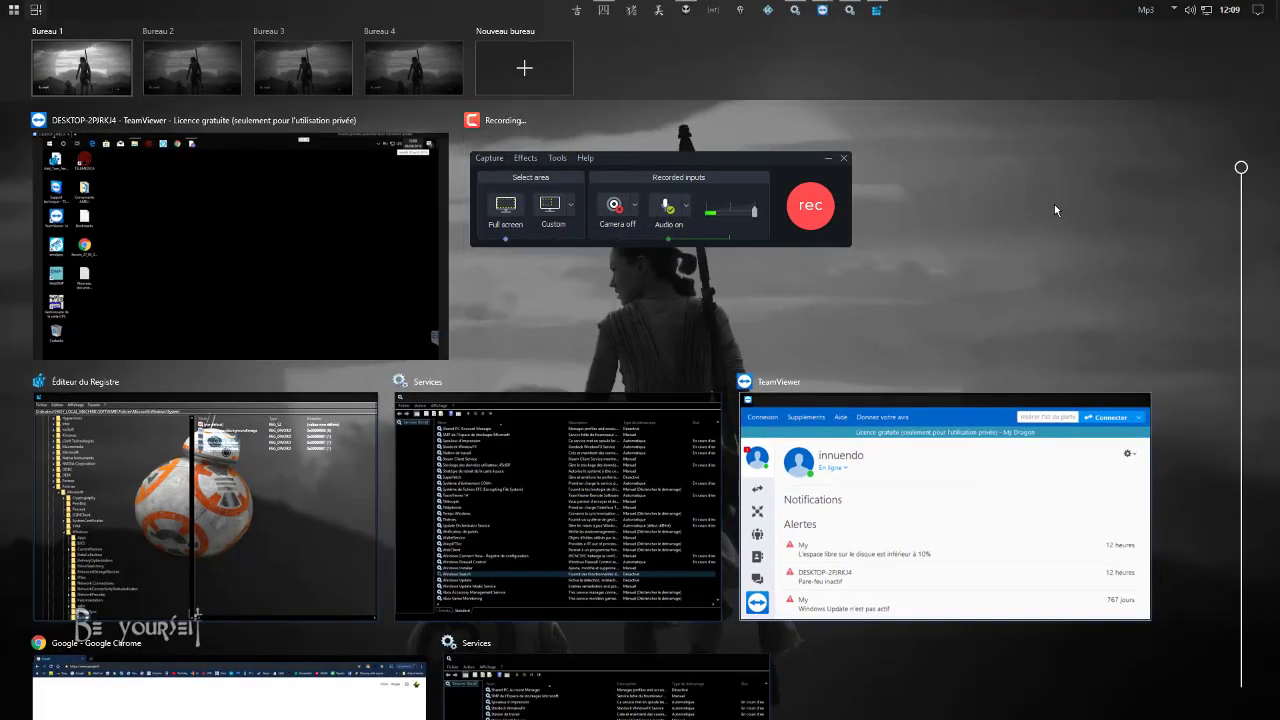
{"action": "scroll", "coordinate": [1050, 230], "scroll_direction": "down", "scroll_amount": 2}
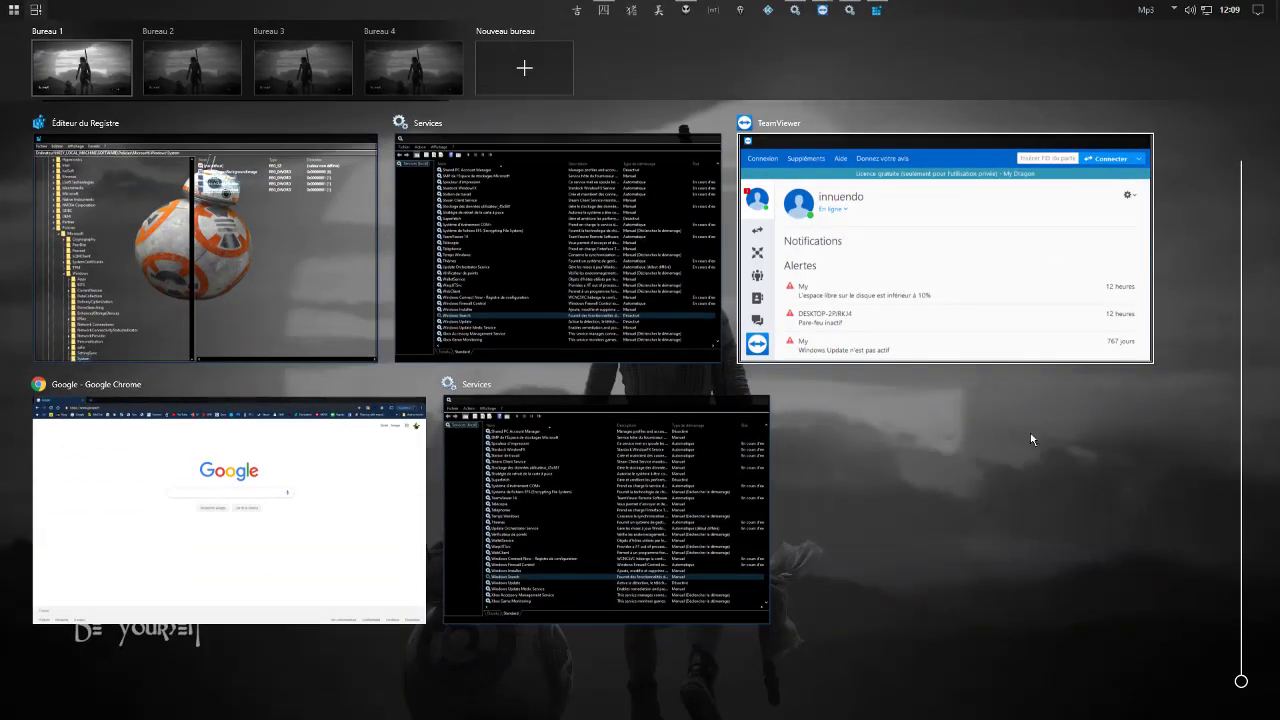
{"action": "scroll", "coordinate": [1031, 437], "scroll_direction": "up", "scroll_amount": 2}
{"action": "scroll", "coordinate": [1071, 243], "scroll_direction": "down", "scroll_amount": 2}
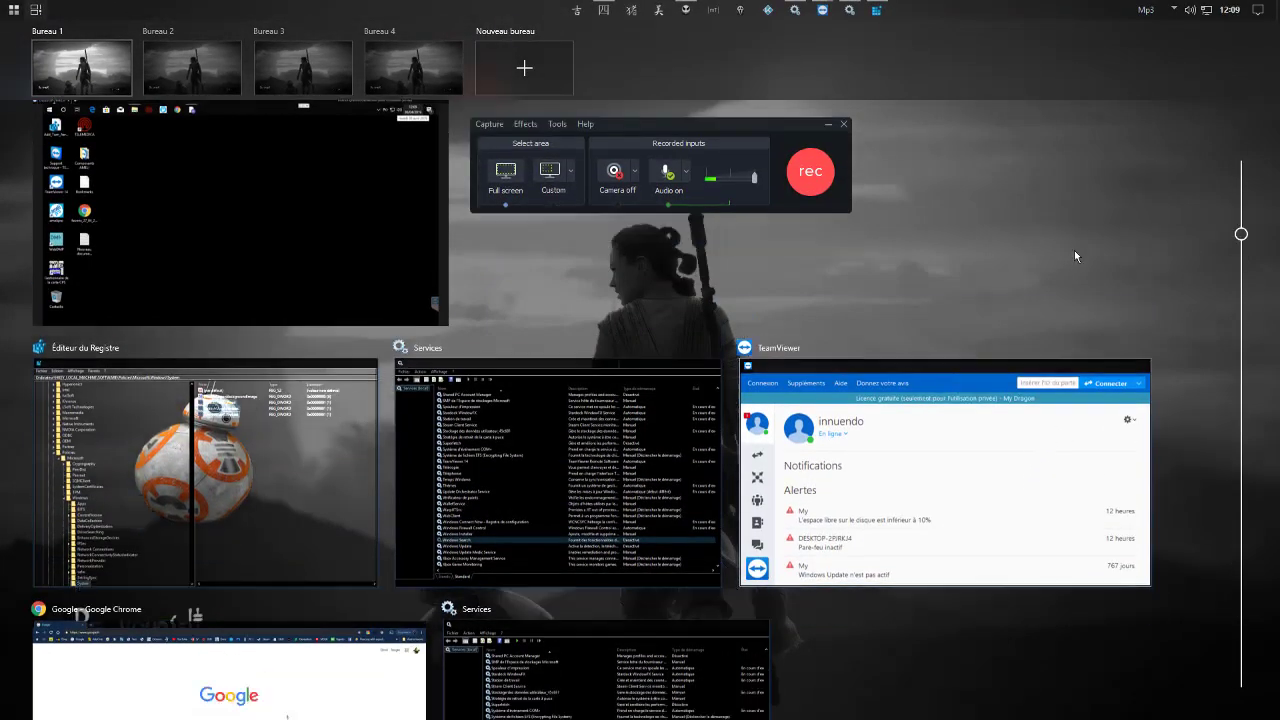
{"action": "scroll", "coordinate": [1072, 308], "scroll_direction": "up", "scroll_amount": 2}
{"action": "scroll", "coordinate": [1070, 343], "scroll_direction": "down", "scroll_amount": 2}
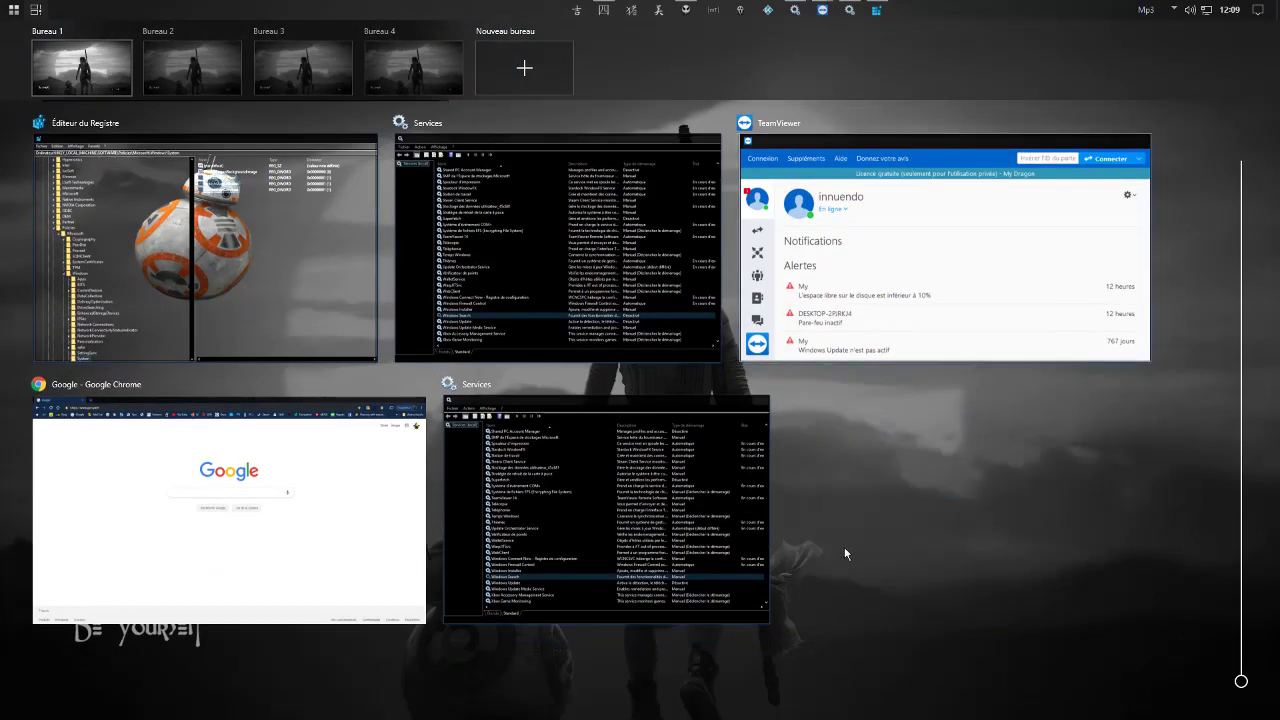
{"action": "scroll", "coordinate": [1066, 563], "scroll_direction": "up", "scroll_amount": 2}
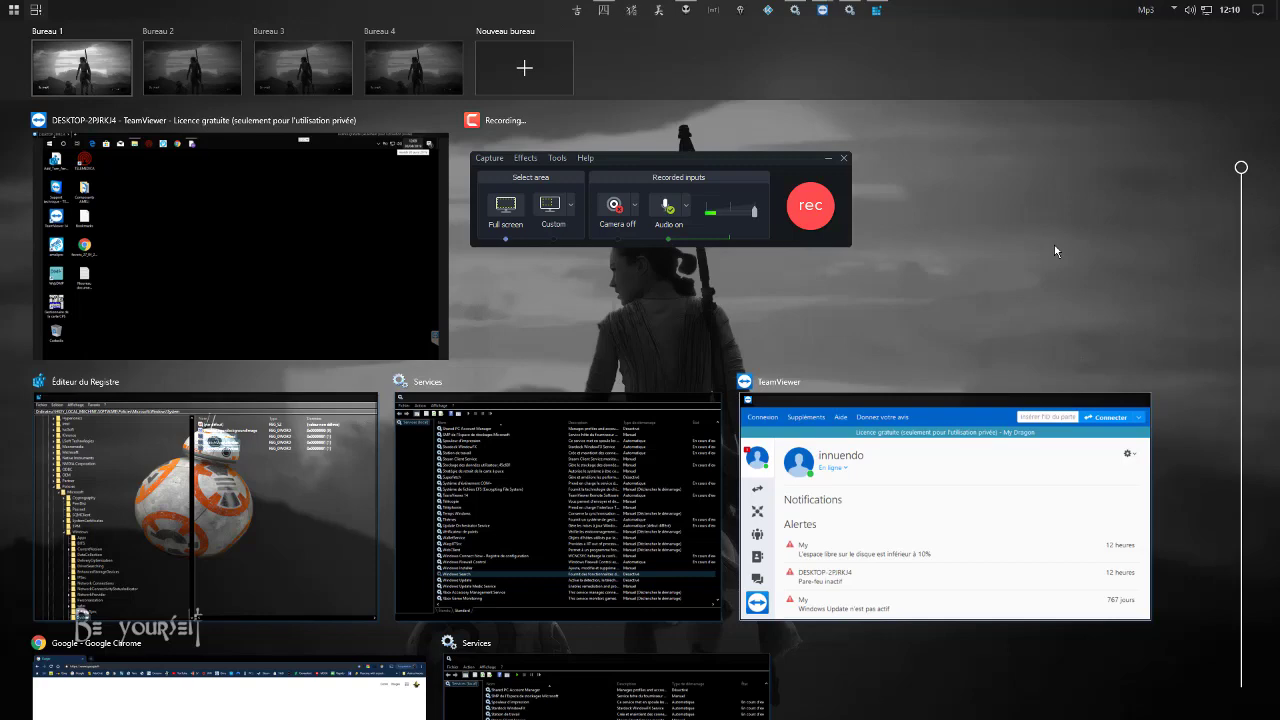
{"action": "scroll", "coordinate": [1056, 251], "scroll_direction": "down", "scroll_amount": 3}
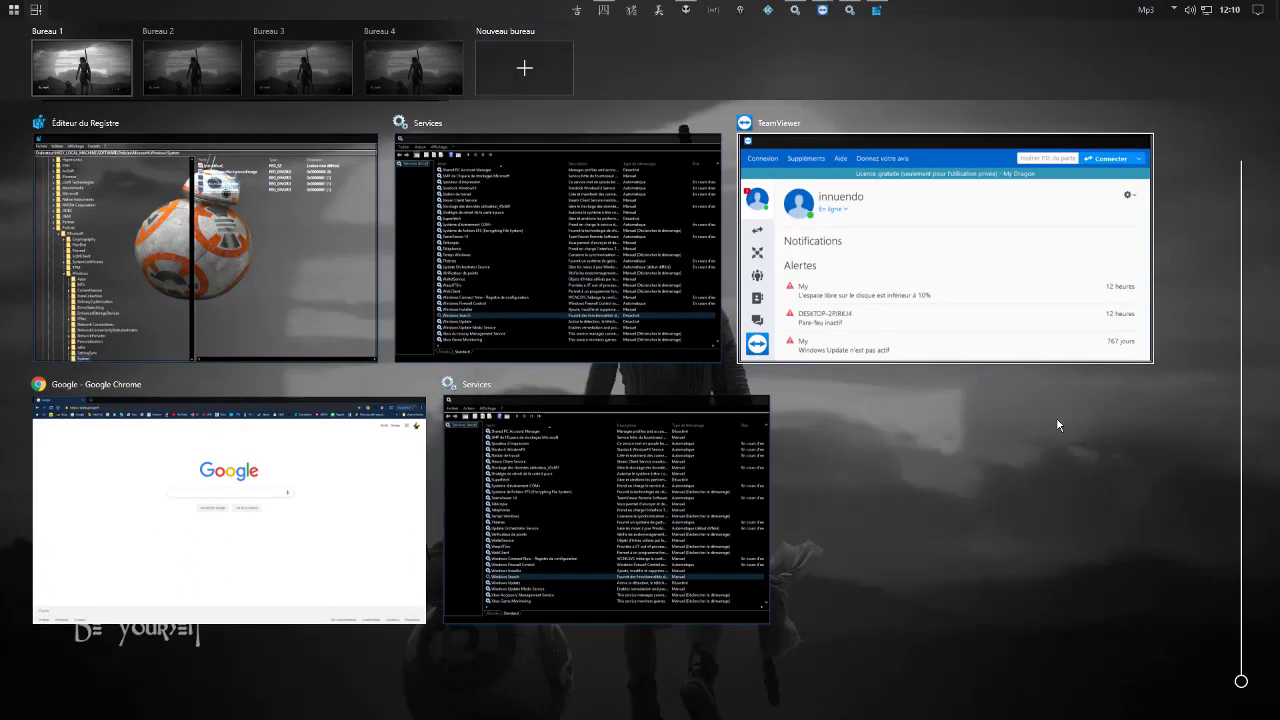
{"action": "scroll", "coordinate": [1043, 534], "scroll_direction": "up", "scroll_amount": 3}
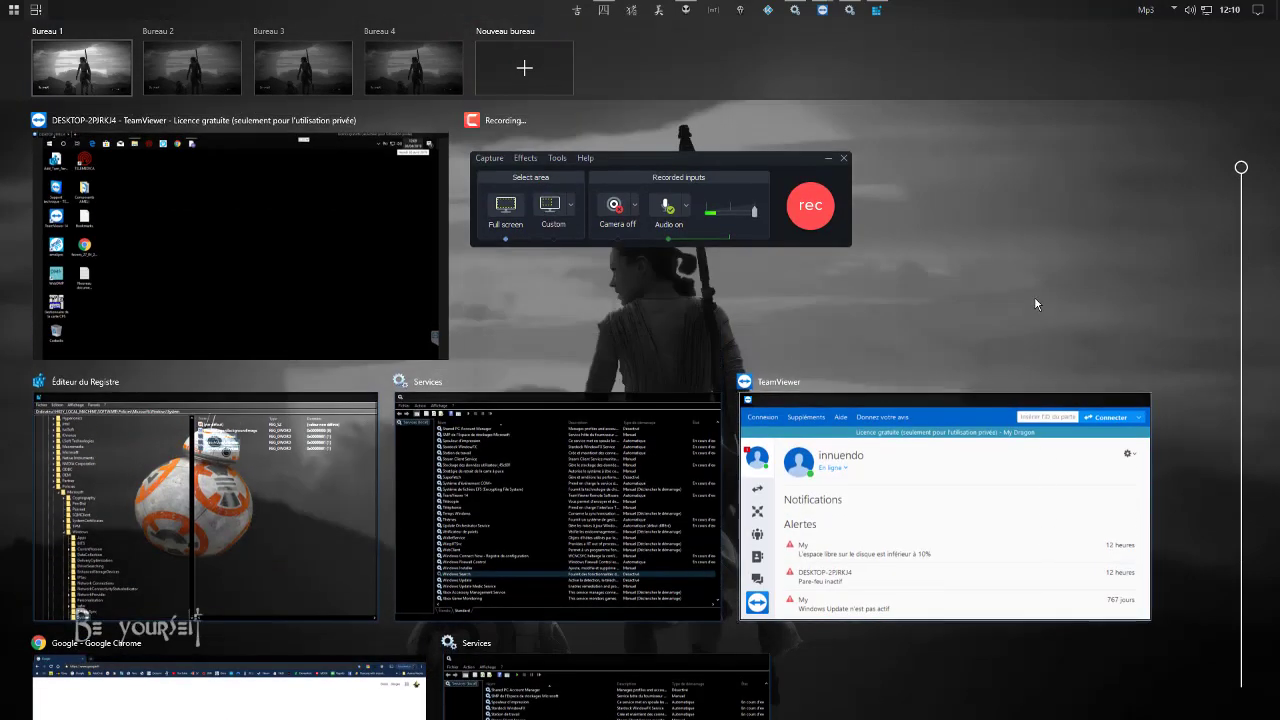
{"action": "scroll", "coordinate": [1036, 303], "scroll_direction": "down", "scroll_amount": 3}
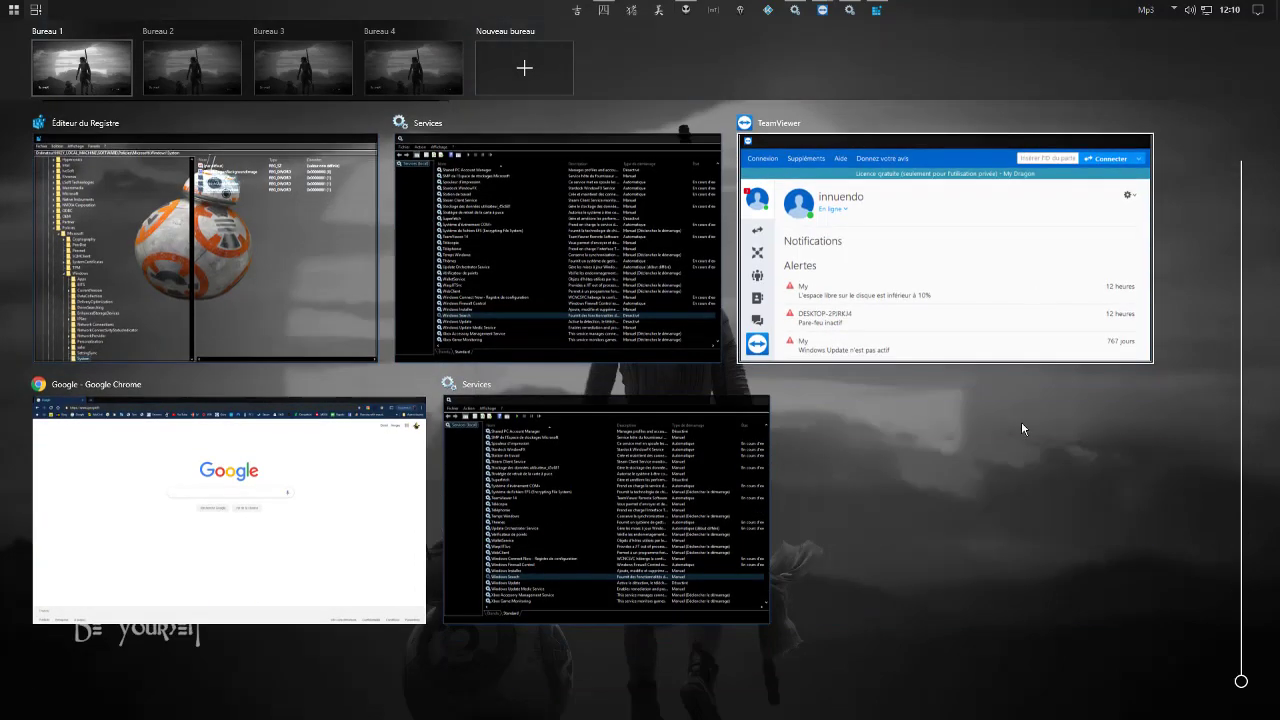
{"action": "scroll", "coordinate": [1062, 525], "scroll_direction": "up", "scroll_amount": 3}
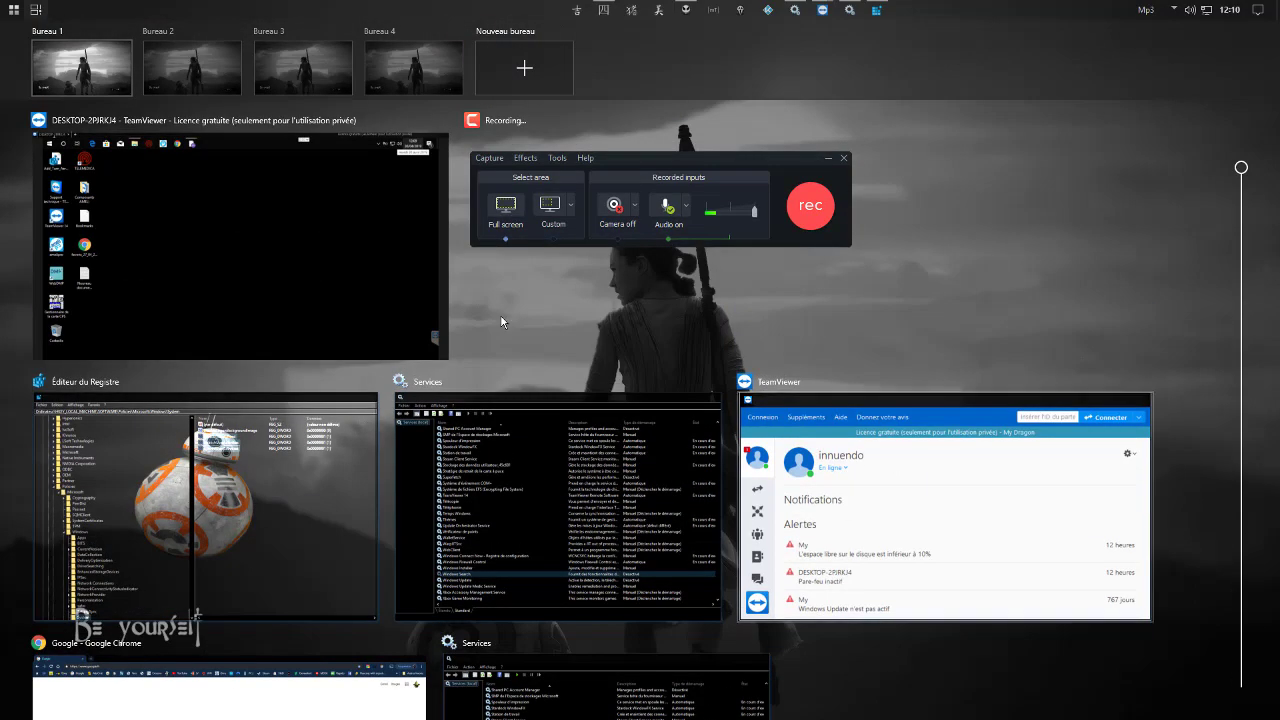
{"action": "scroll", "coordinate": [1100, 595], "scroll_direction": "down", "scroll_amount": 3}
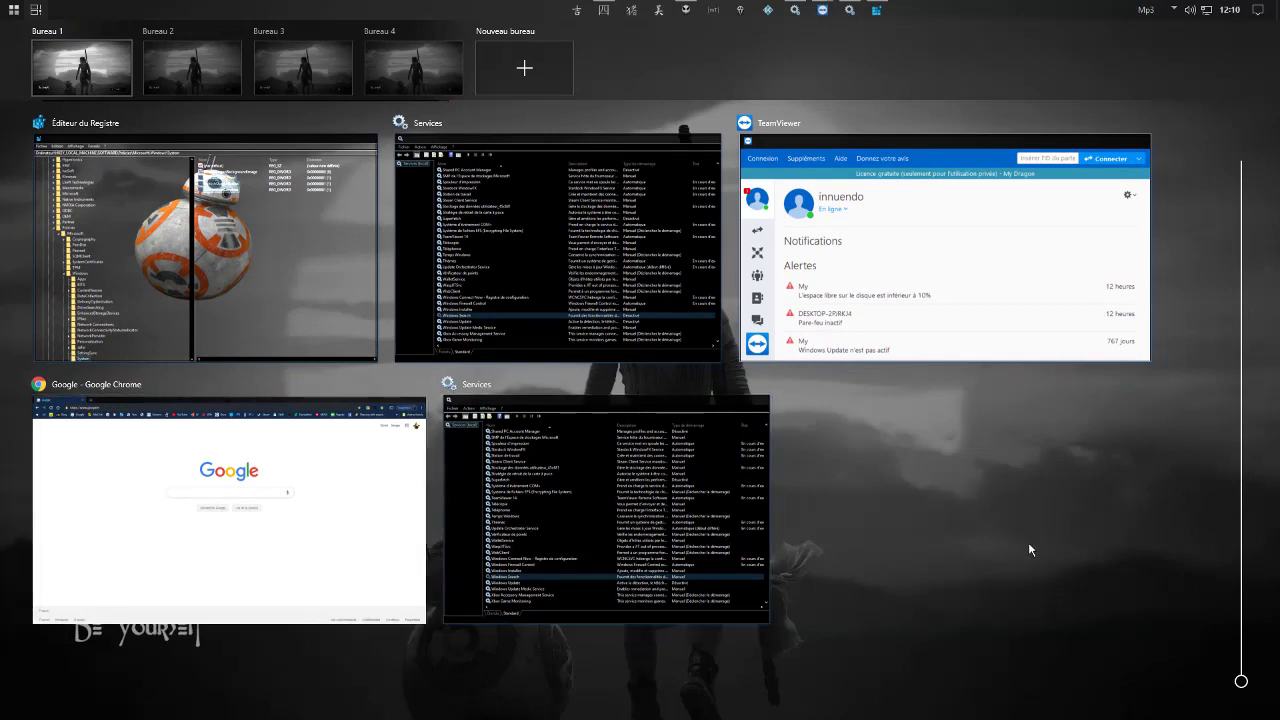
- Try moving the Services window to the virtual desktop Bureau 2, recheck Task View and close it
{"action": "left_click_drag", "start_coordinate": [584, 262], "coordinate": [541, 237]}
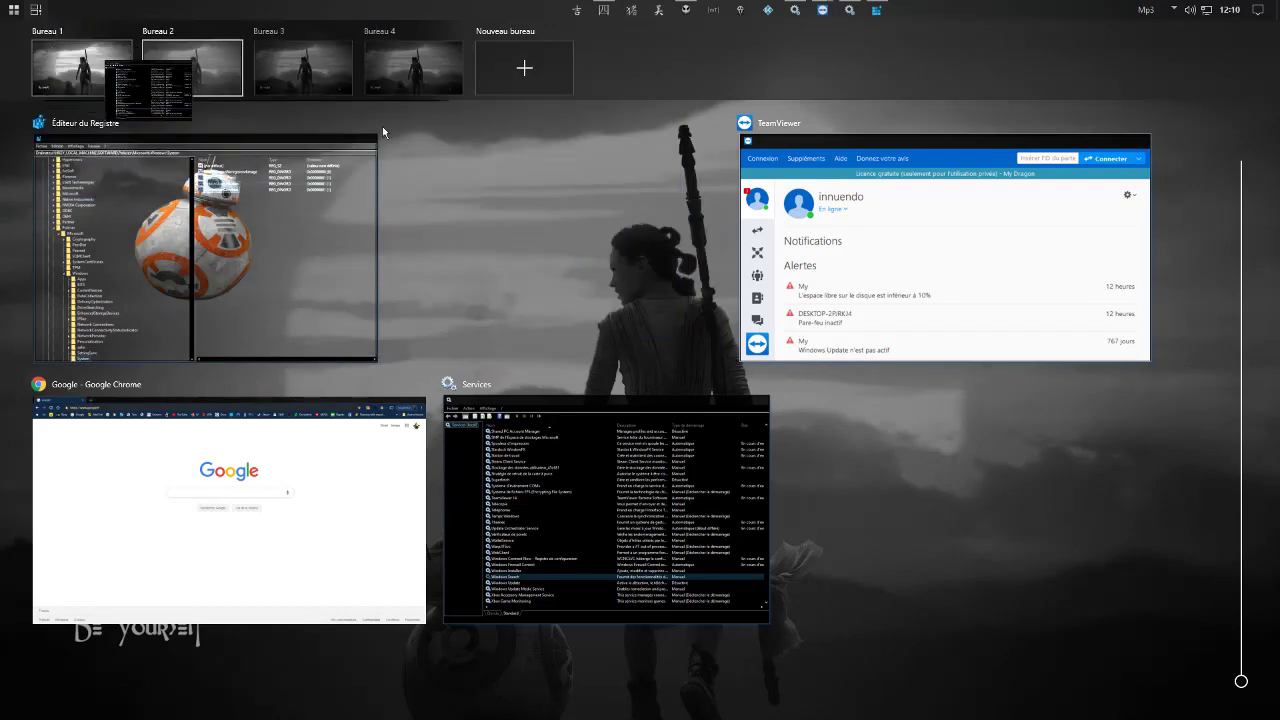
{"action": "left_click", "coordinate": [941, 472]}
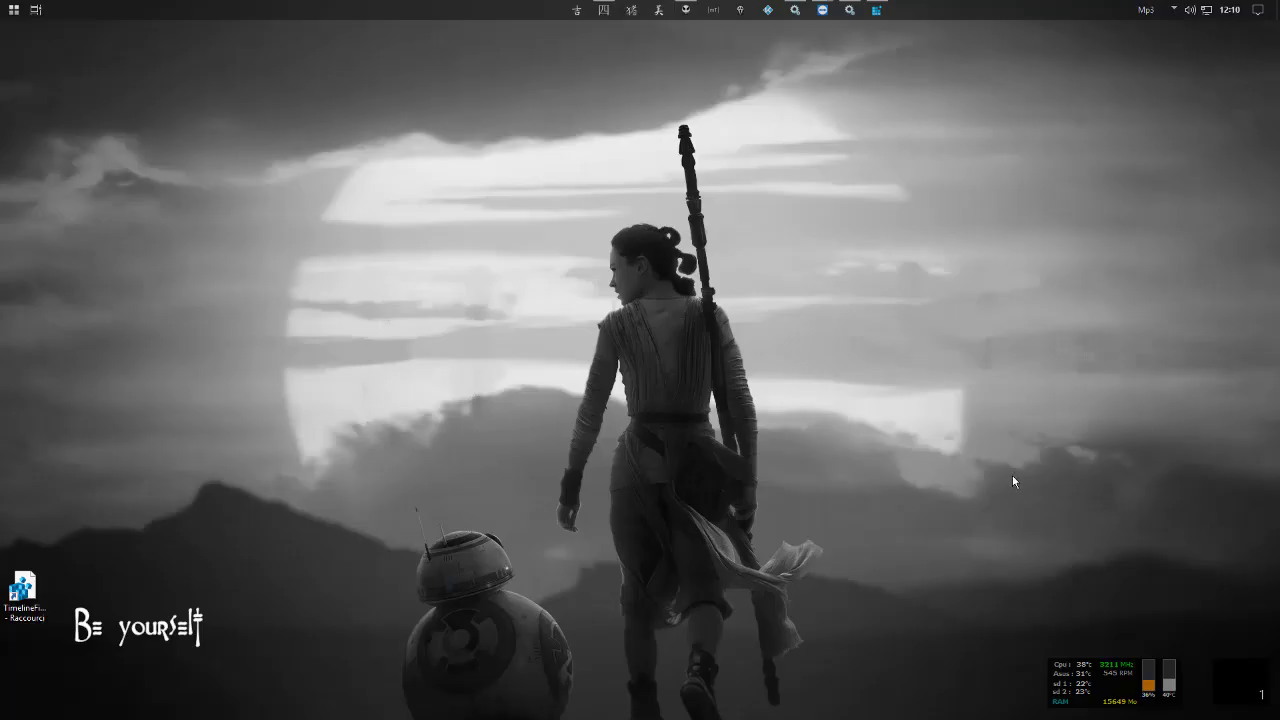
{"action": "left_click", "coordinate": [36, 9]}
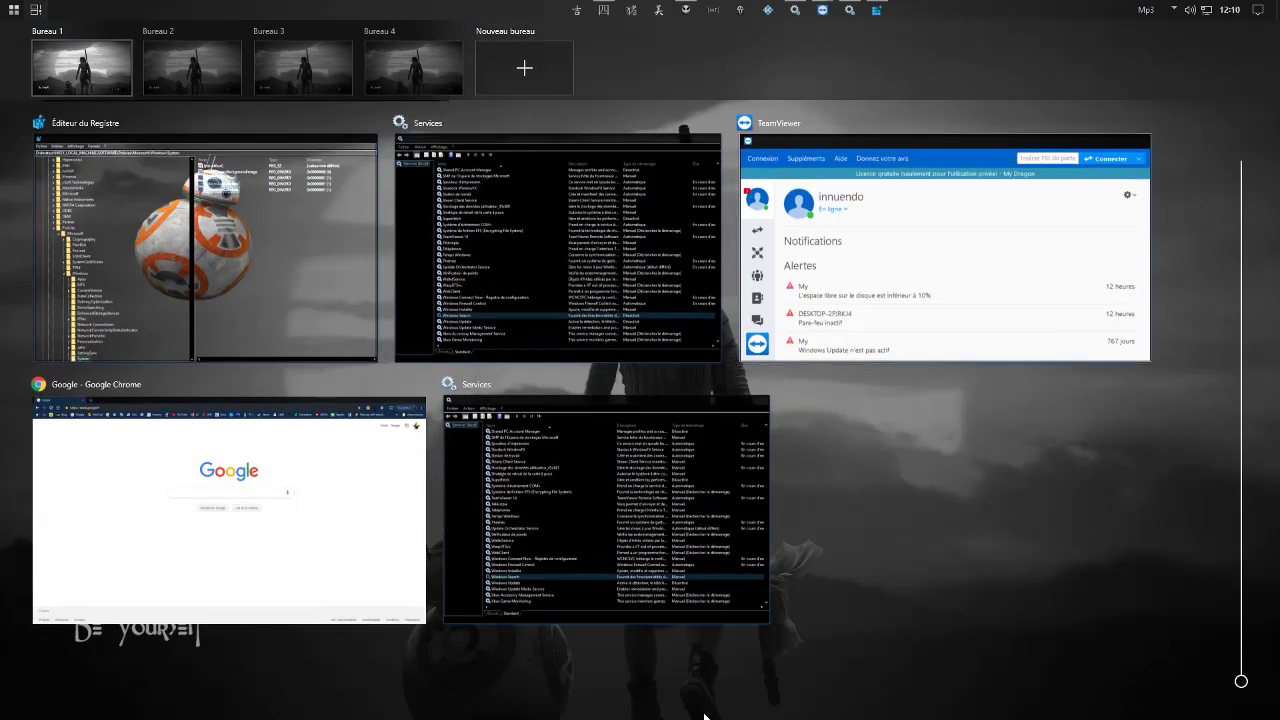
{"action": "left_click", "coordinate": [985, 462]}
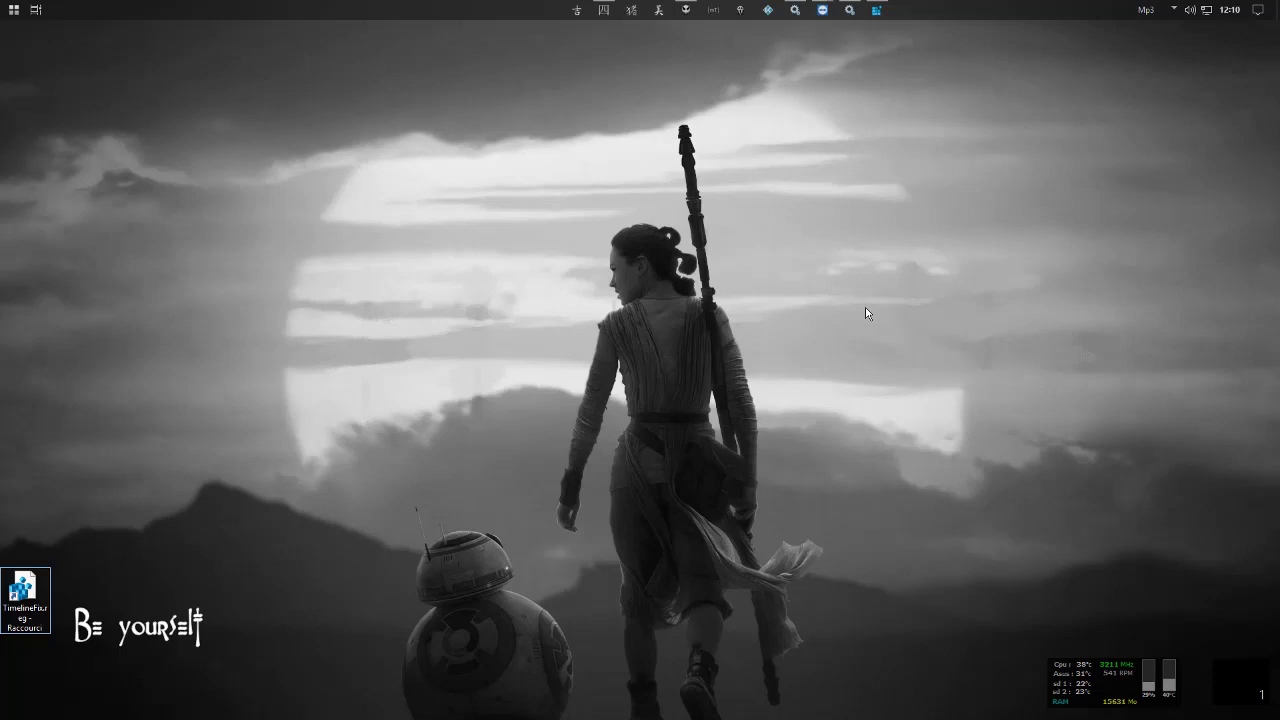
- Open the Confidentialité category of Windows Settings by way of the taskbar settings and look through its list of permission pages
{"action": "right_click", "coordinate": [998, 15]}
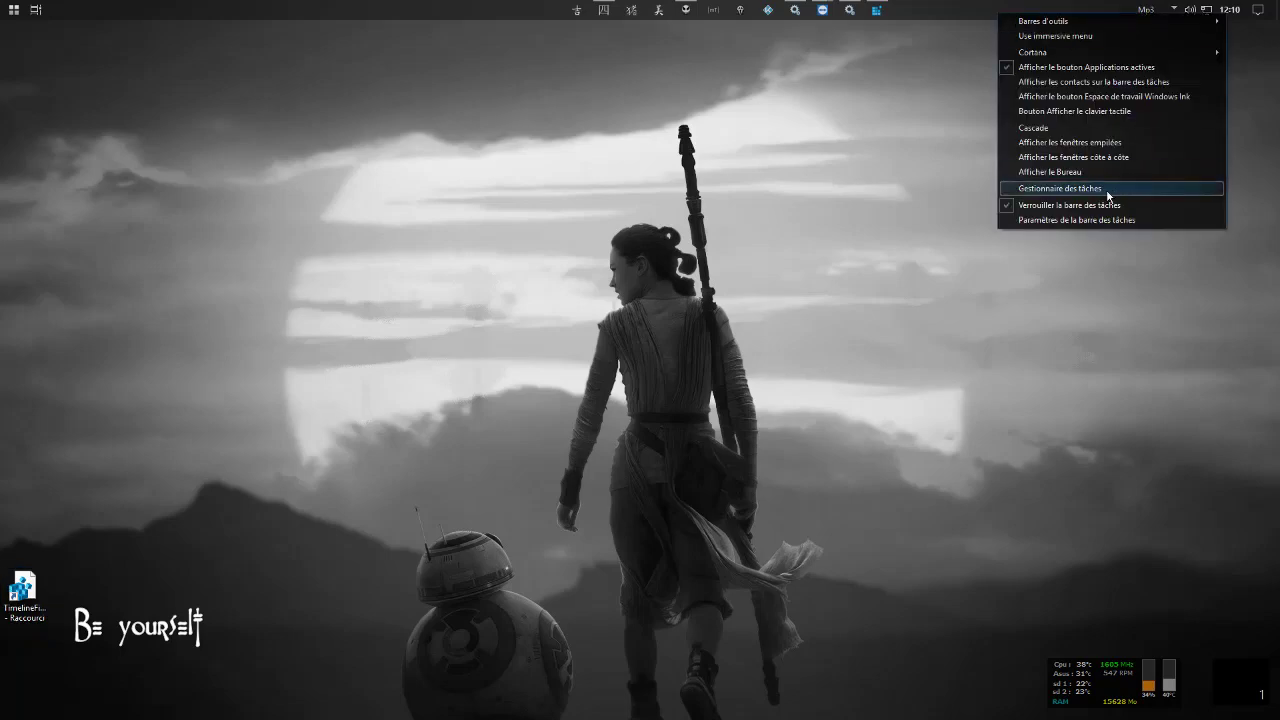
{"action": "left_click", "coordinate": [1095, 219]}
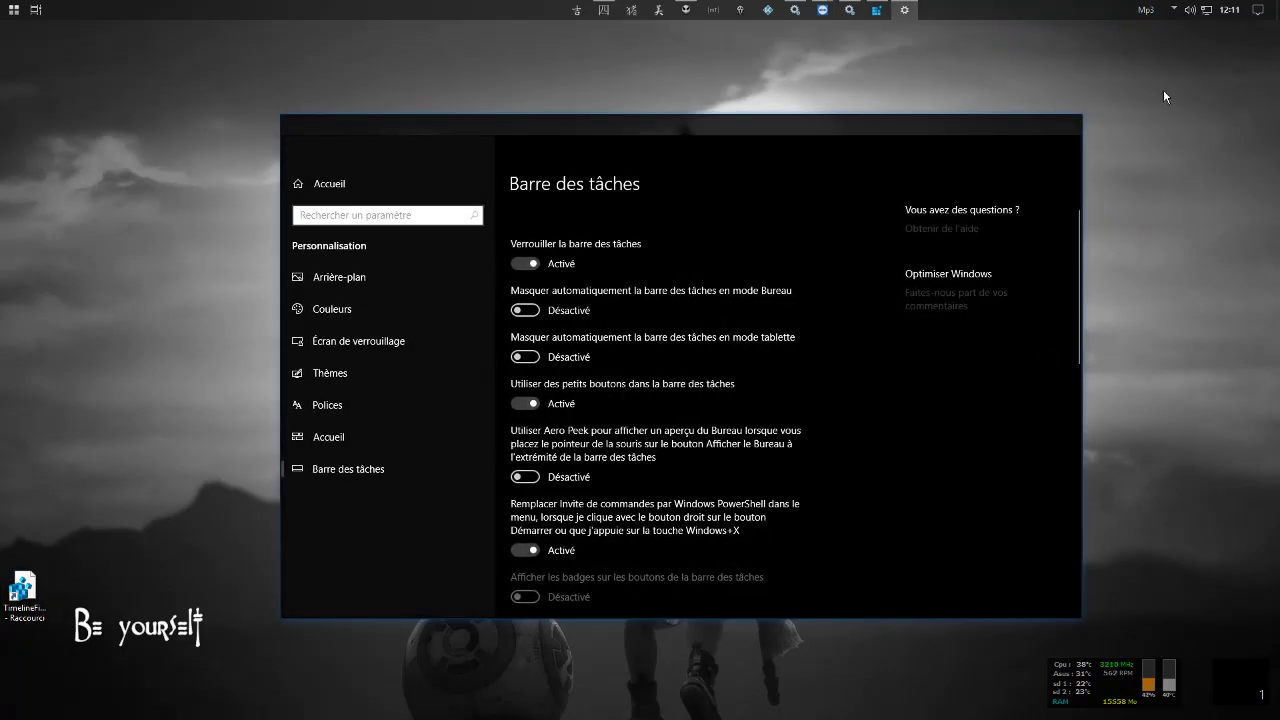
{"action": "left_click", "coordinate": [320, 195]}
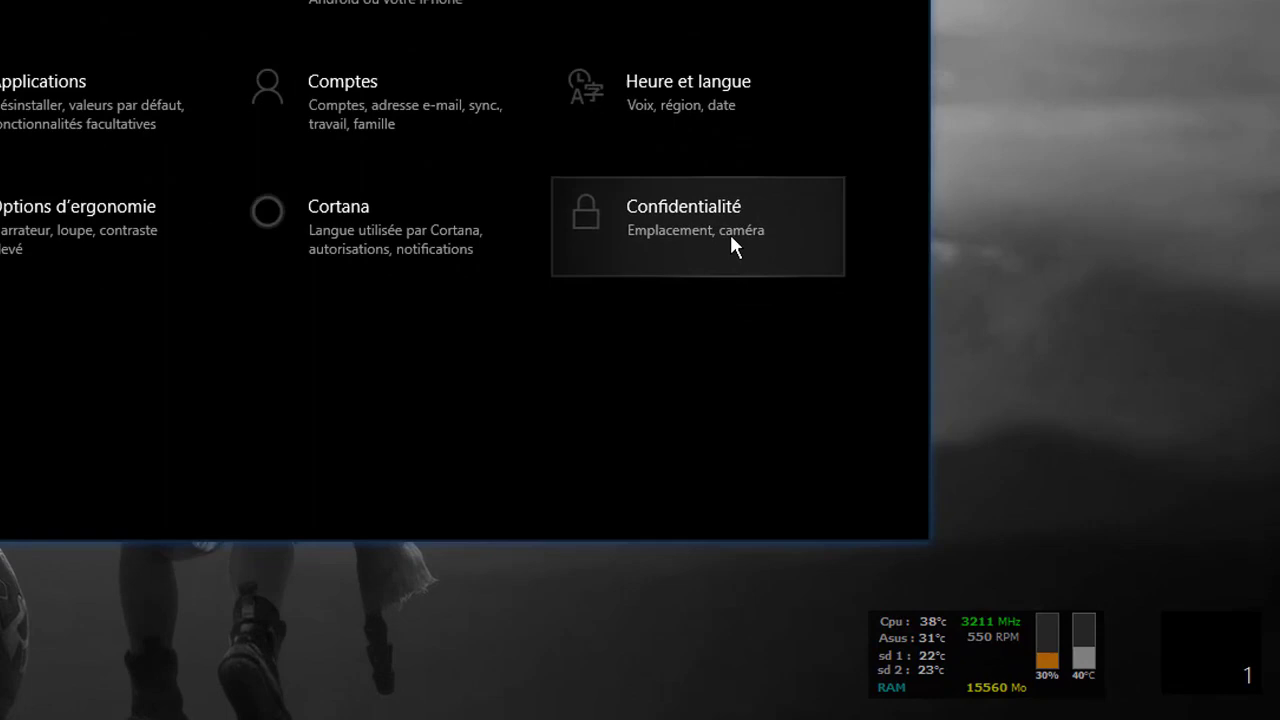
{"action": "left_click", "coordinate": [724, 238]}
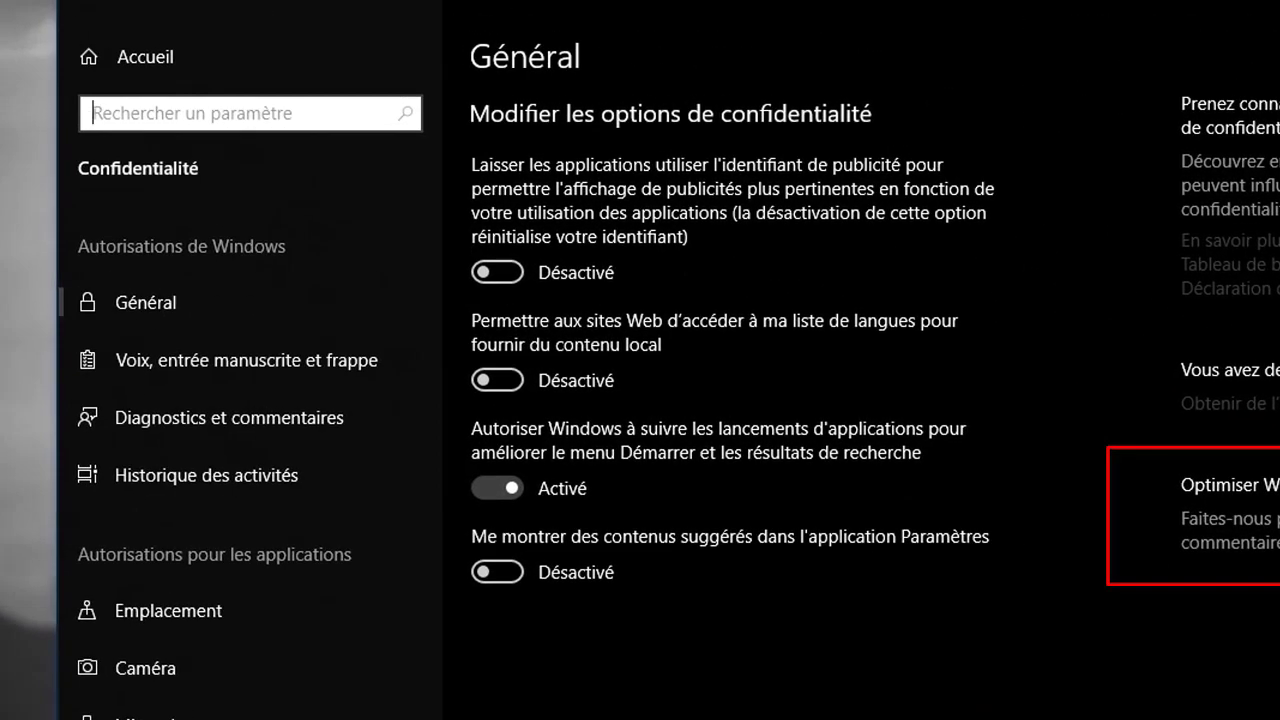
{"action": "scroll", "coordinate": [169, 410], "scroll_direction": "down", "scroll_amount": 5}
{"action": "scroll", "coordinate": [169, 406], "scroll_direction": "down", "scroll_amount": 5}
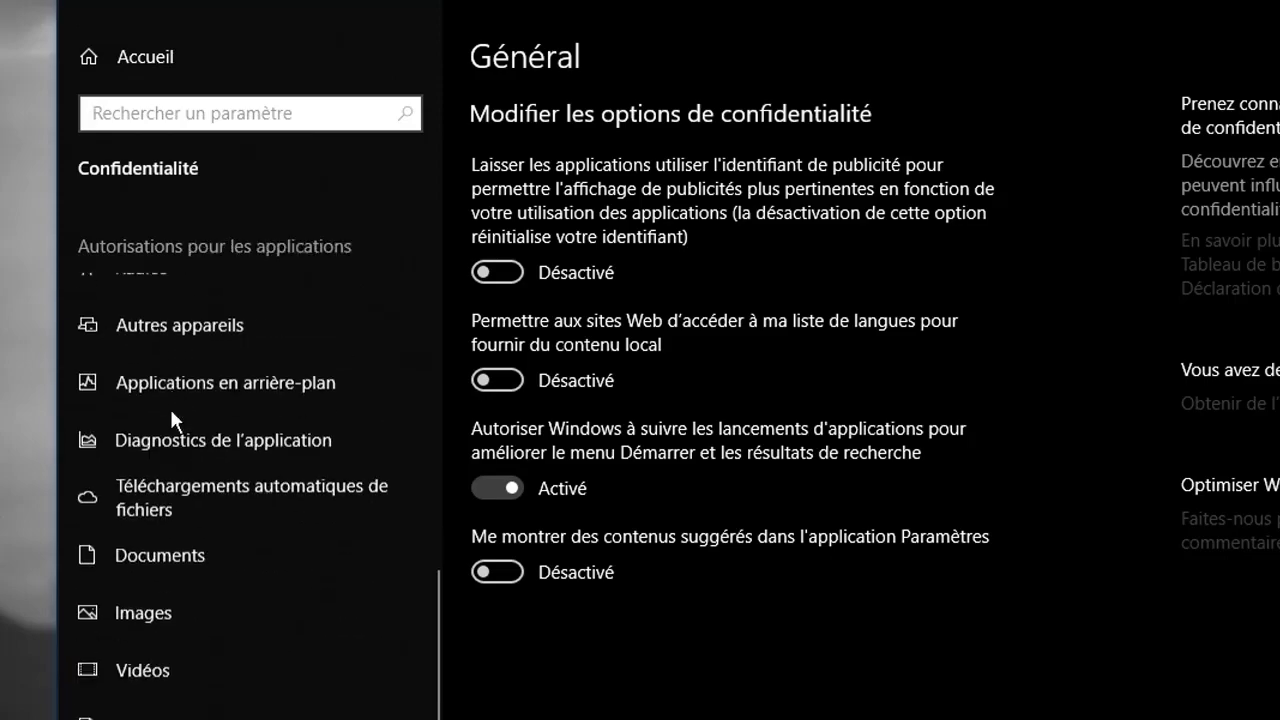
- Open the Historique des activités privacy page and review its activity collection, cloud synchronisation and account activity options
{"action": "scroll", "coordinate": [347, 620], "scroll_direction": "up", "scroll_amount": 4}
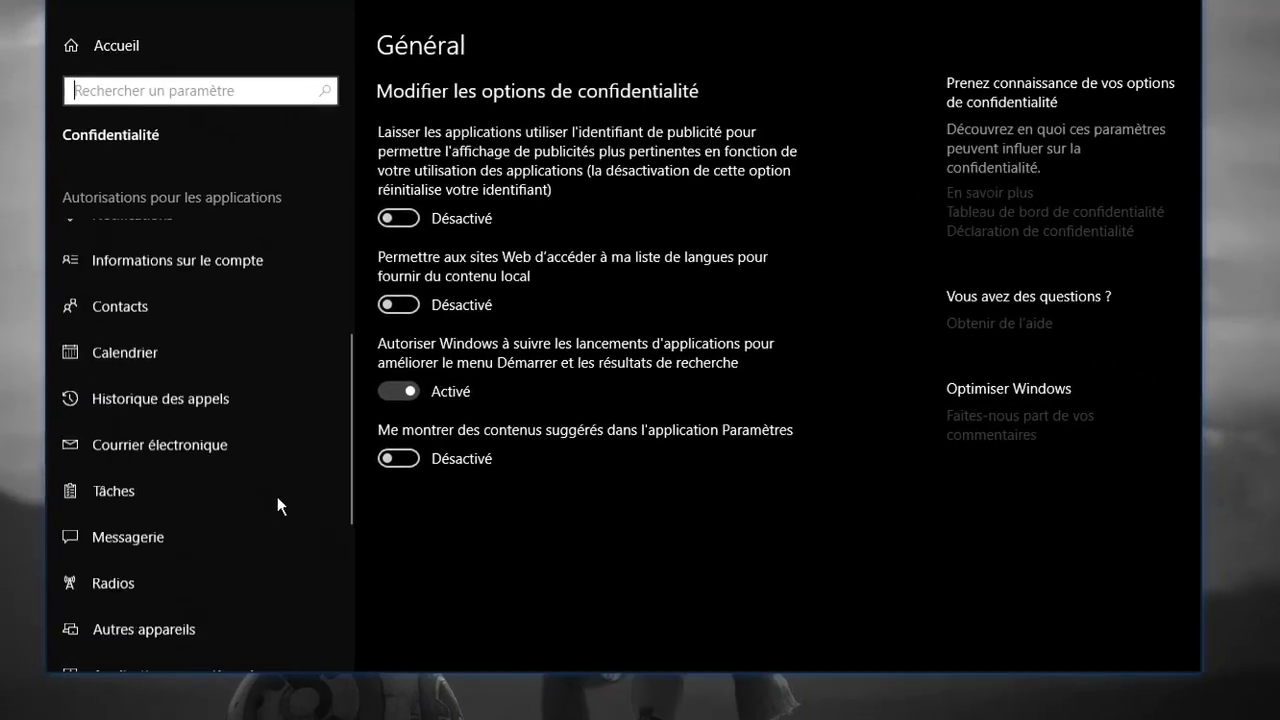
{"action": "scroll", "coordinate": [277, 496], "scroll_direction": "up", "scroll_amount": 5}
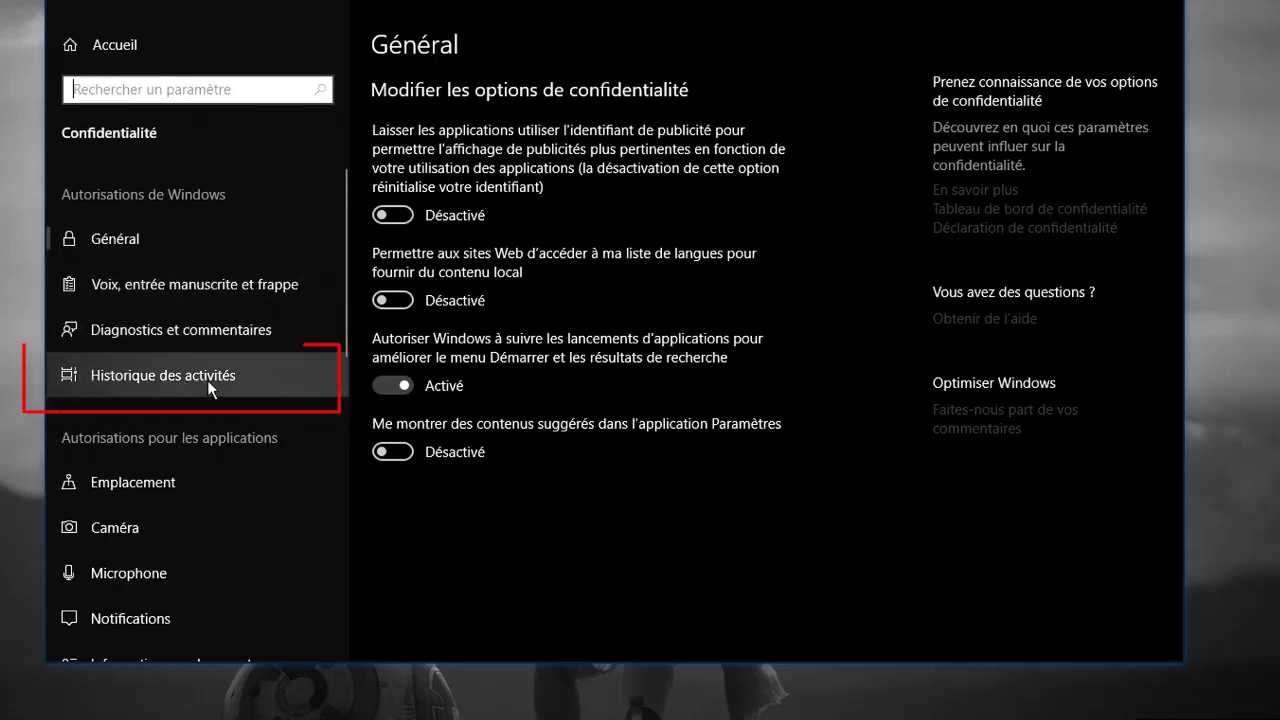
{"action": "left_click", "coordinate": [129, 375]}
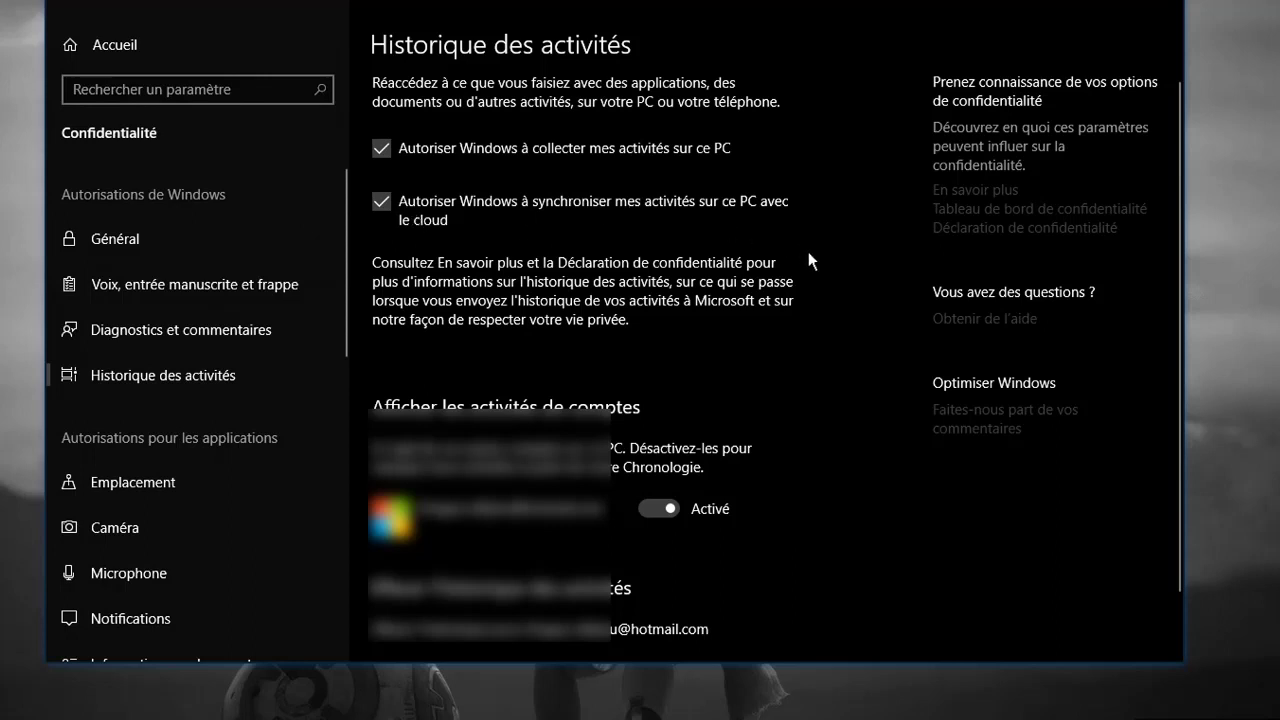
{"action": "scroll", "coordinate": [808, 251], "scroll_direction": "down", "scroll_amount": 1}
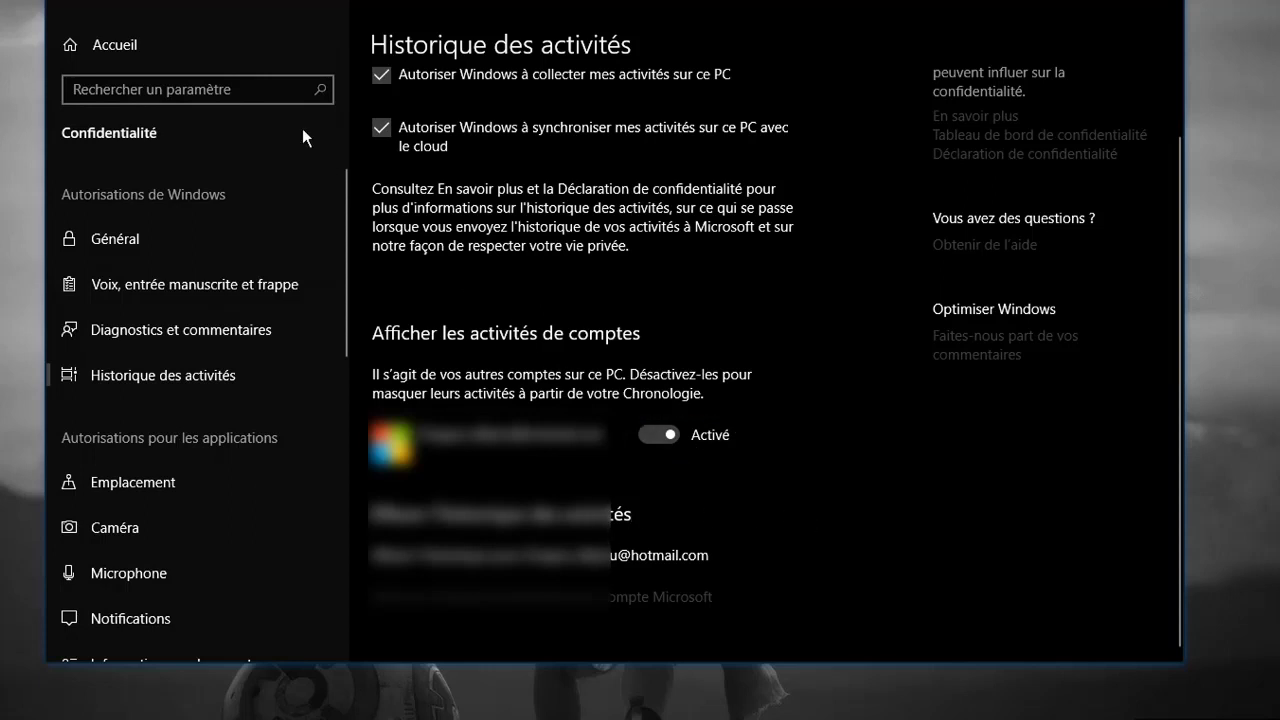
- Check the Vos informations page in the Comptes category of Settings for the signed-in Microsoft account and leave it
{"action": "left_click", "coordinate": [119, 41]}
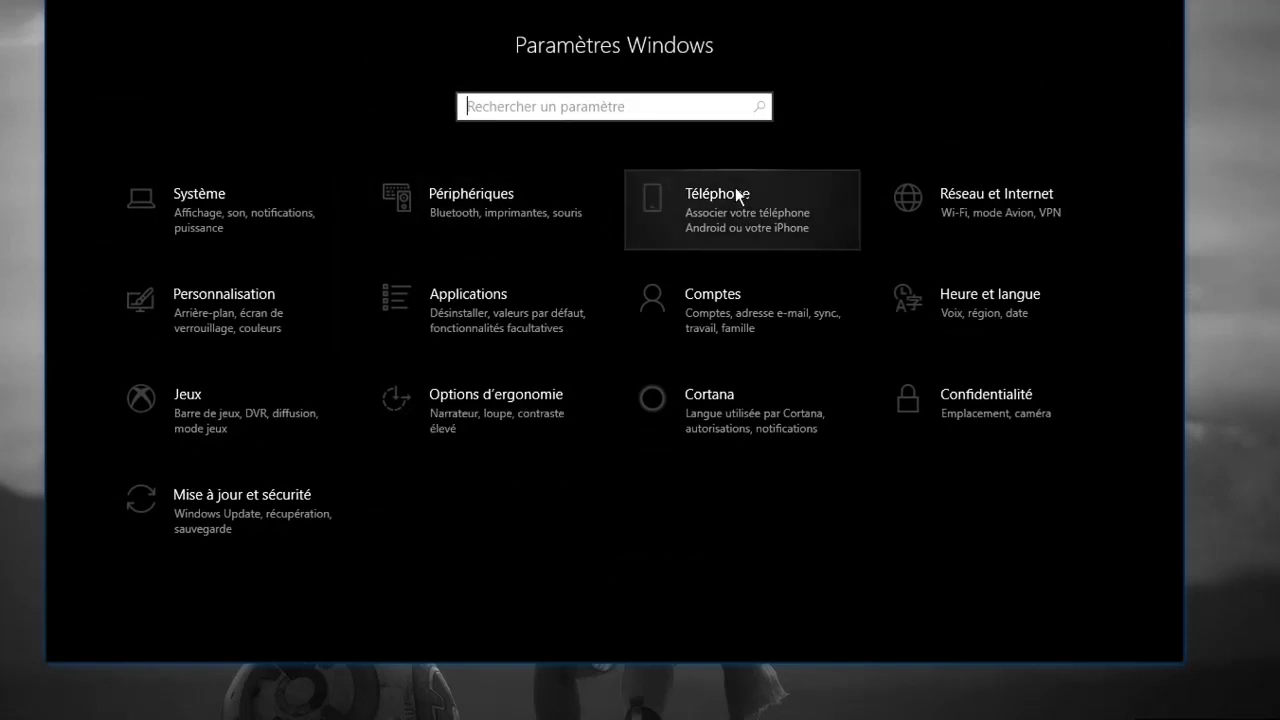
{"action": "left_click", "coordinate": [746, 314]}
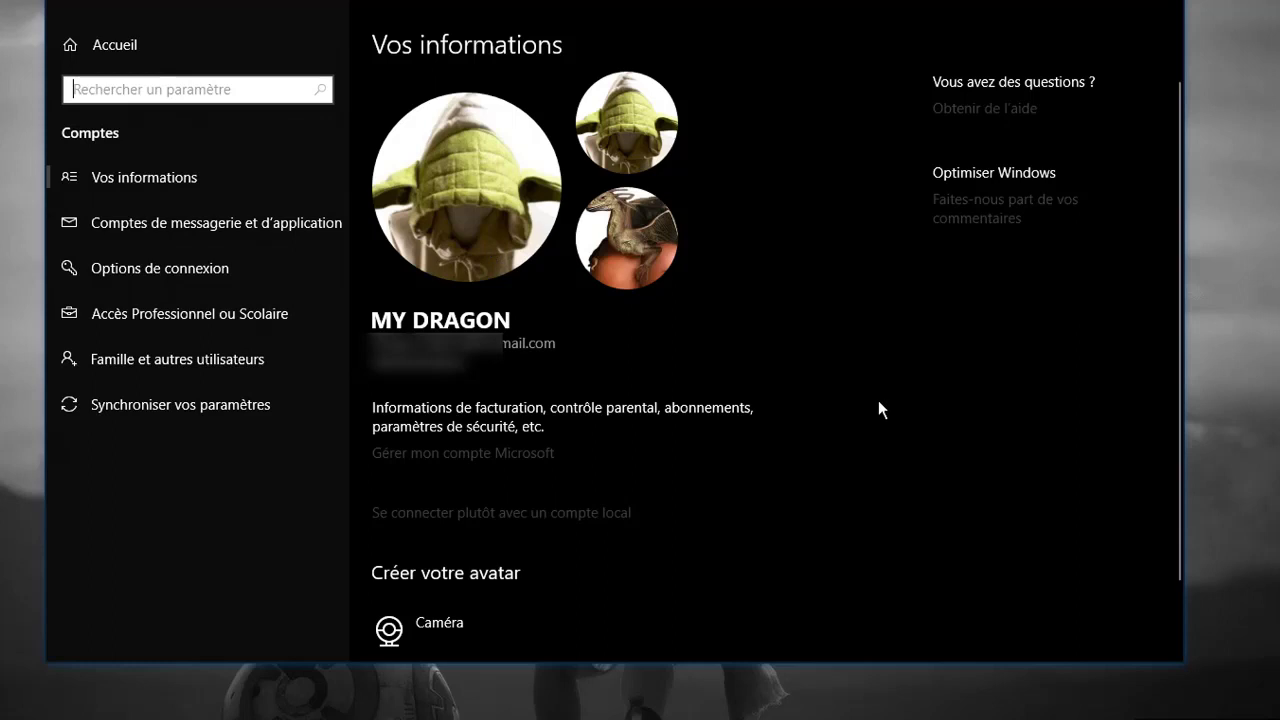
{"action": "left_click", "coordinate": [87, 58]}
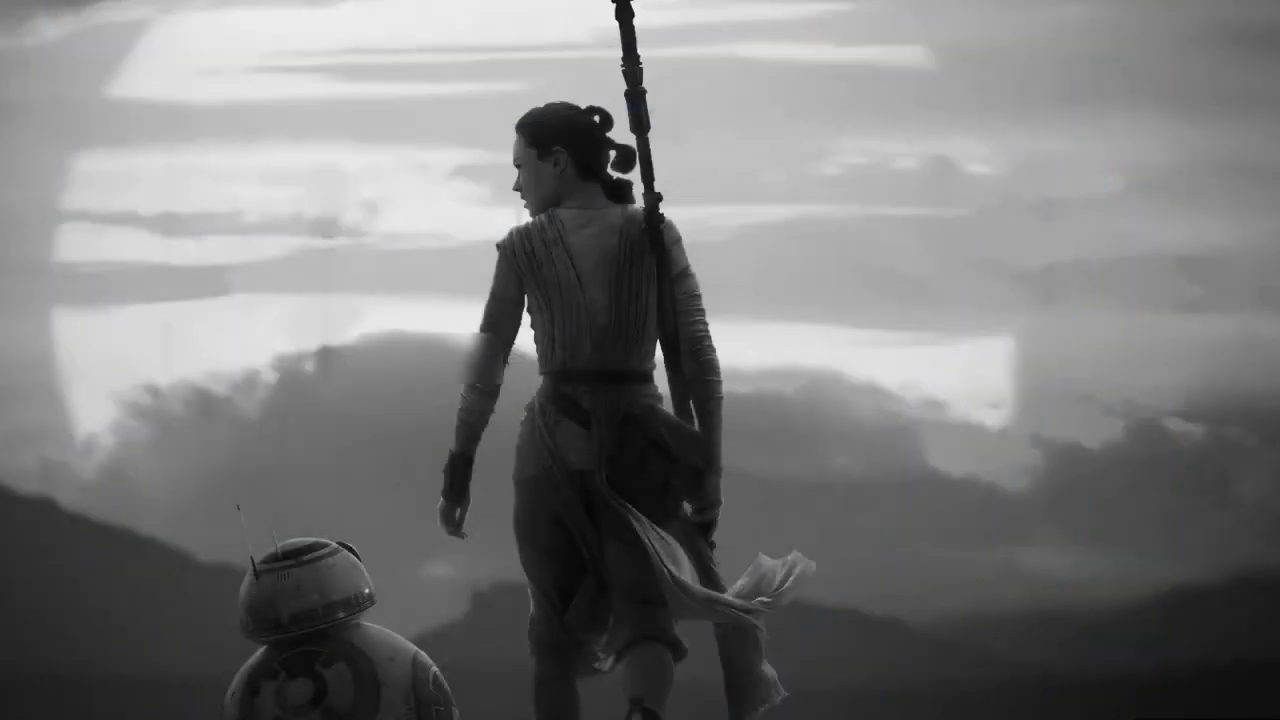
- Open the desktop's TimelineFix.reg file for editing and highlight its EnableActivityFeed, PublishUserActivities and UploadUserActivities lines
{"action": "right_click", "coordinate": [20, 605]}
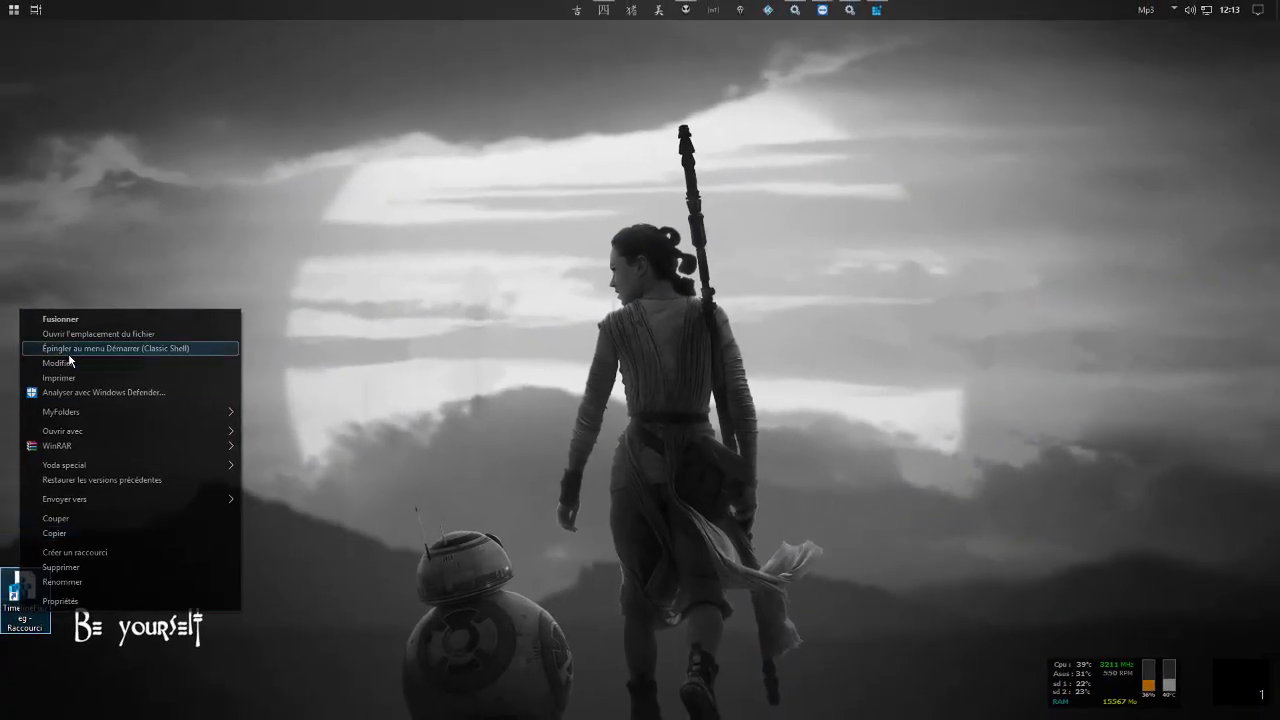
{"action": "left_click", "coordinate": [69, 362]}
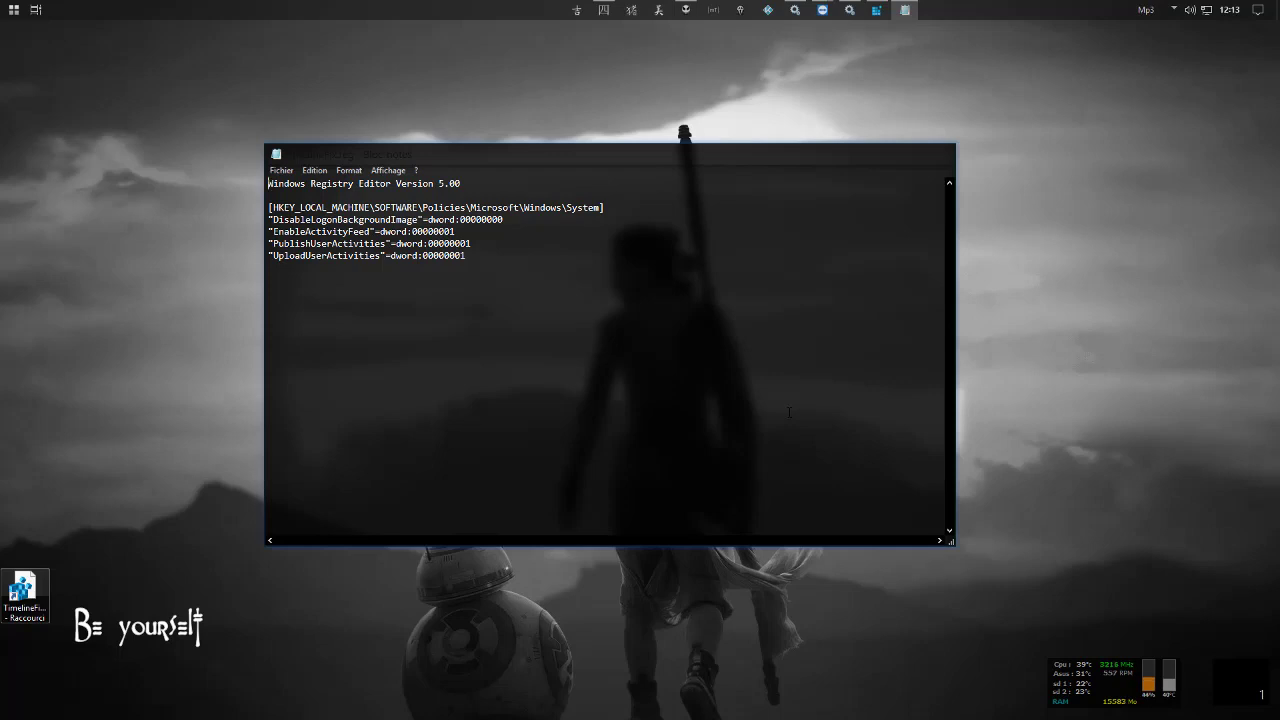
{"action": "right_click", "coordinate": [28, 596]}
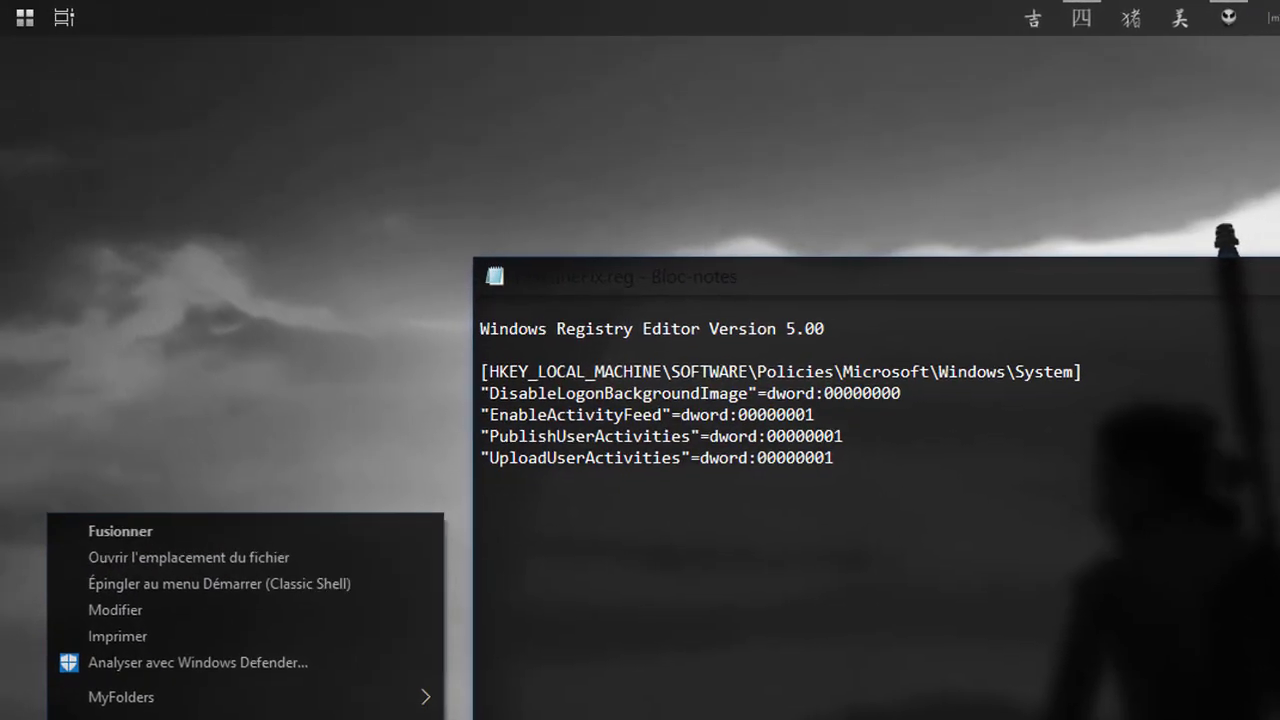
{"action": "left_click", "coordinate": [874, 476]}
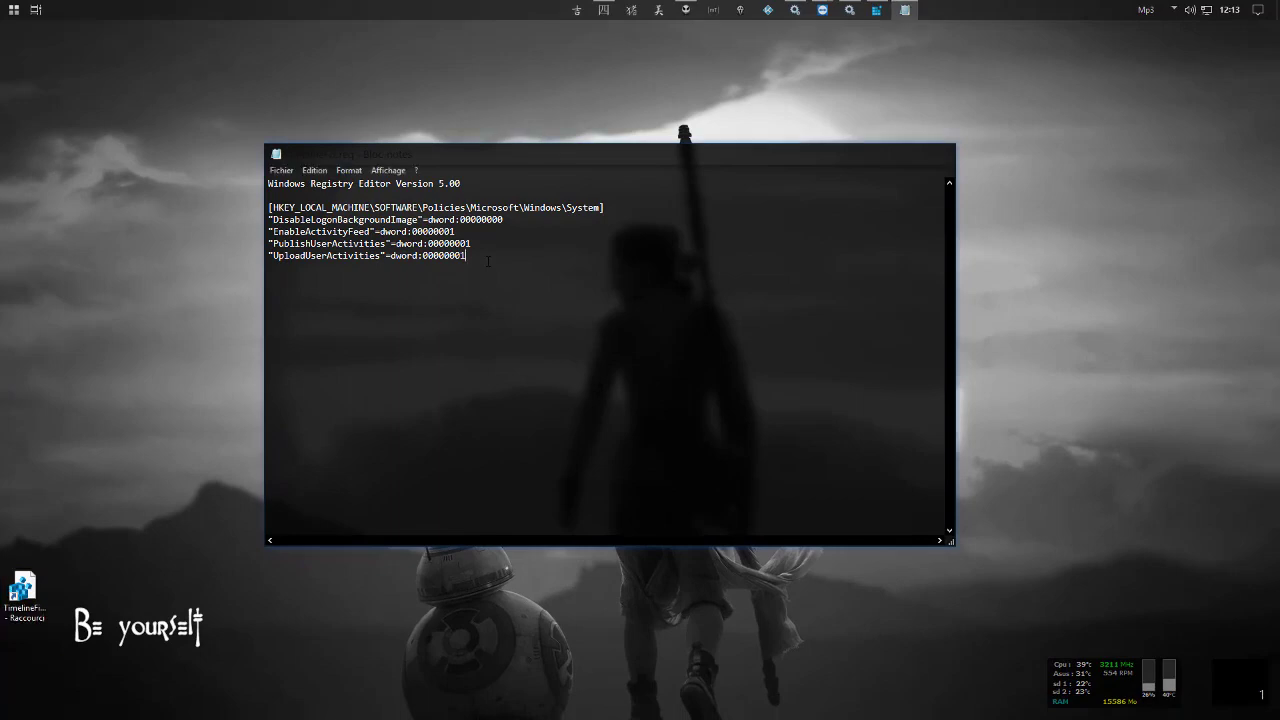
{"action": "left_click_drag", "start_coordinate": [488, 261], "coordinate": [237, 231]}
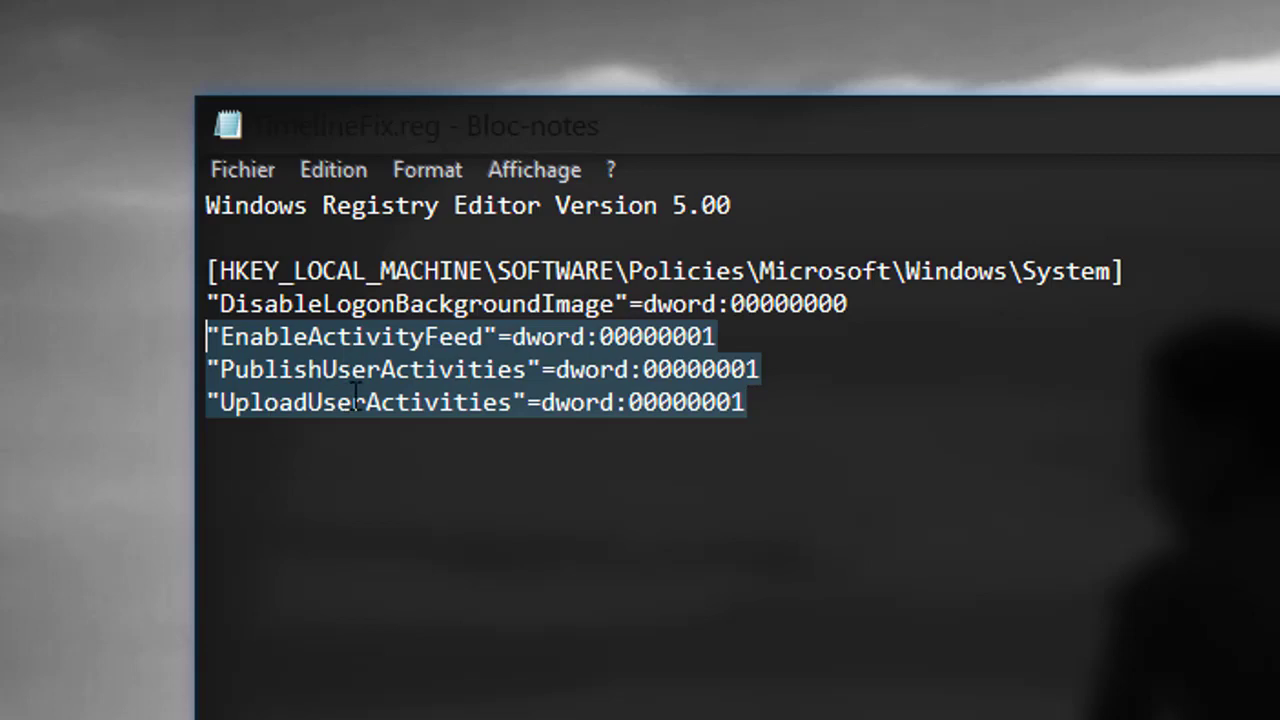
- Bring up Registry Editor at HKEY_LOCAL_MACHINE\SOFTWARE\Policies\Microsoft\Windows\System and try adding a new binary value there, deleting it again
{"action": "left_click", "coordinate": [522, 598]}
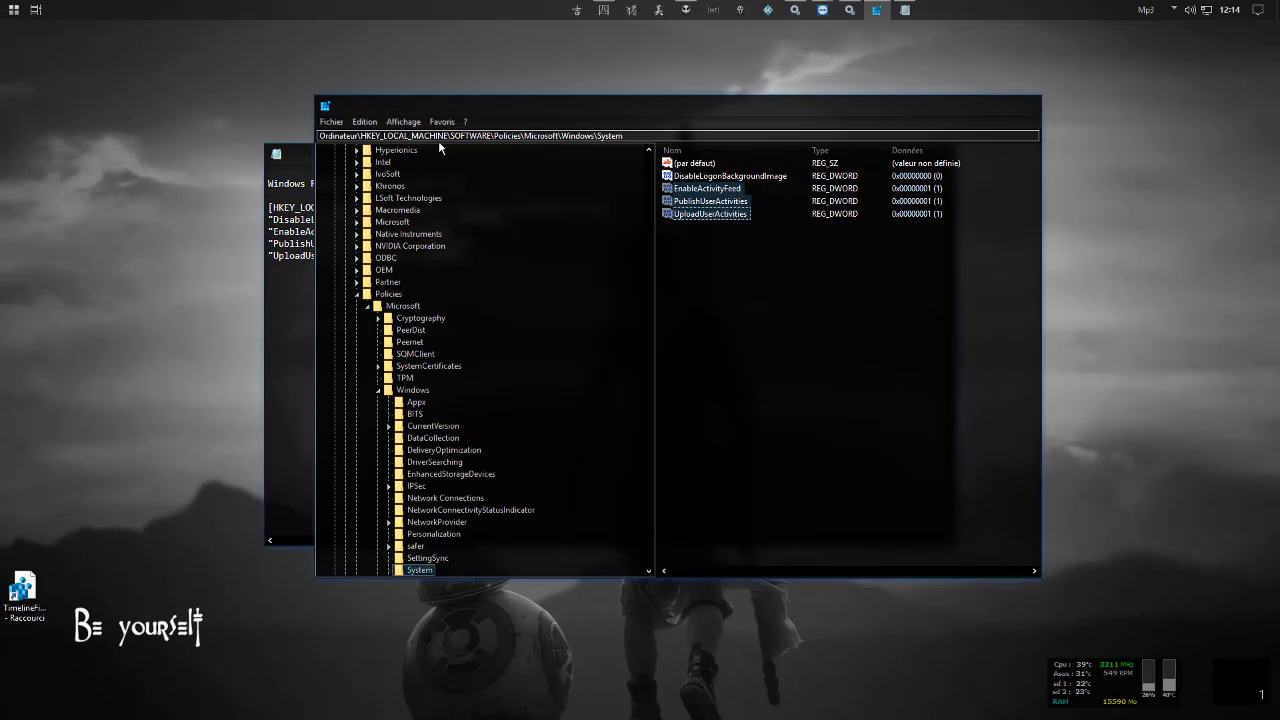
{"action": "left_click", "coordinate": [731, 234]}
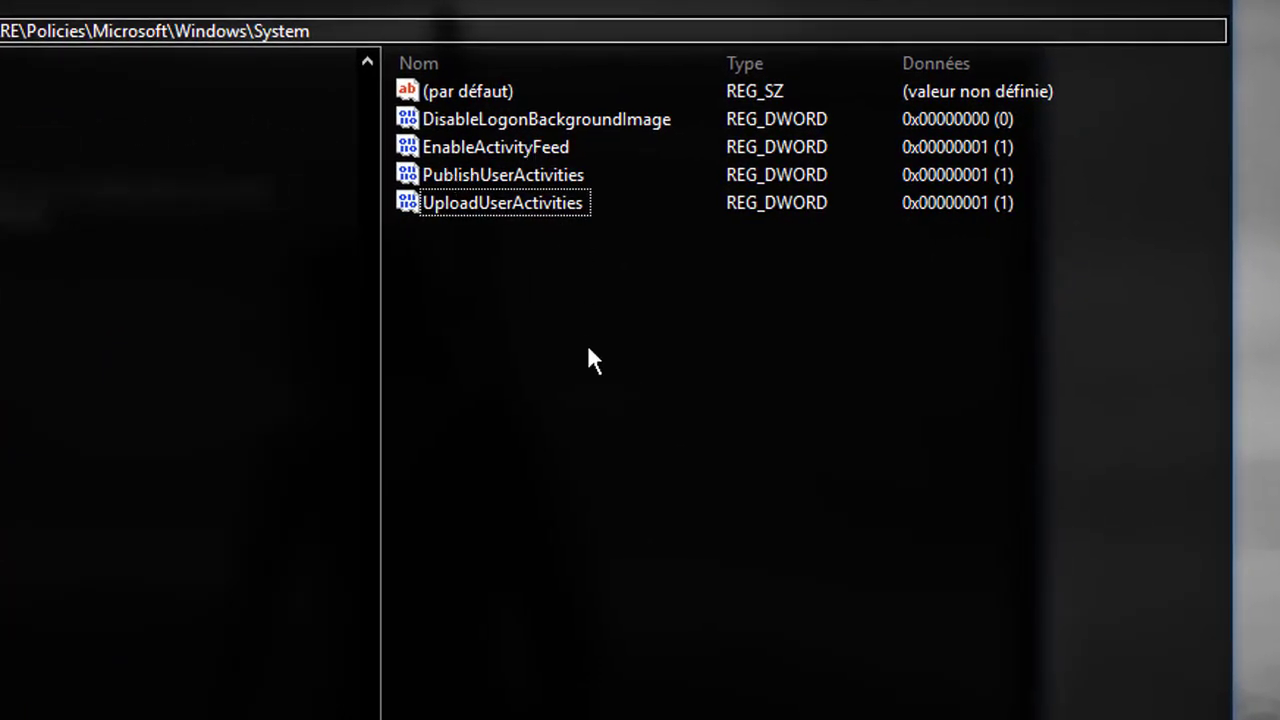
{"action": "right_click", "coordinate": [590, 360]}
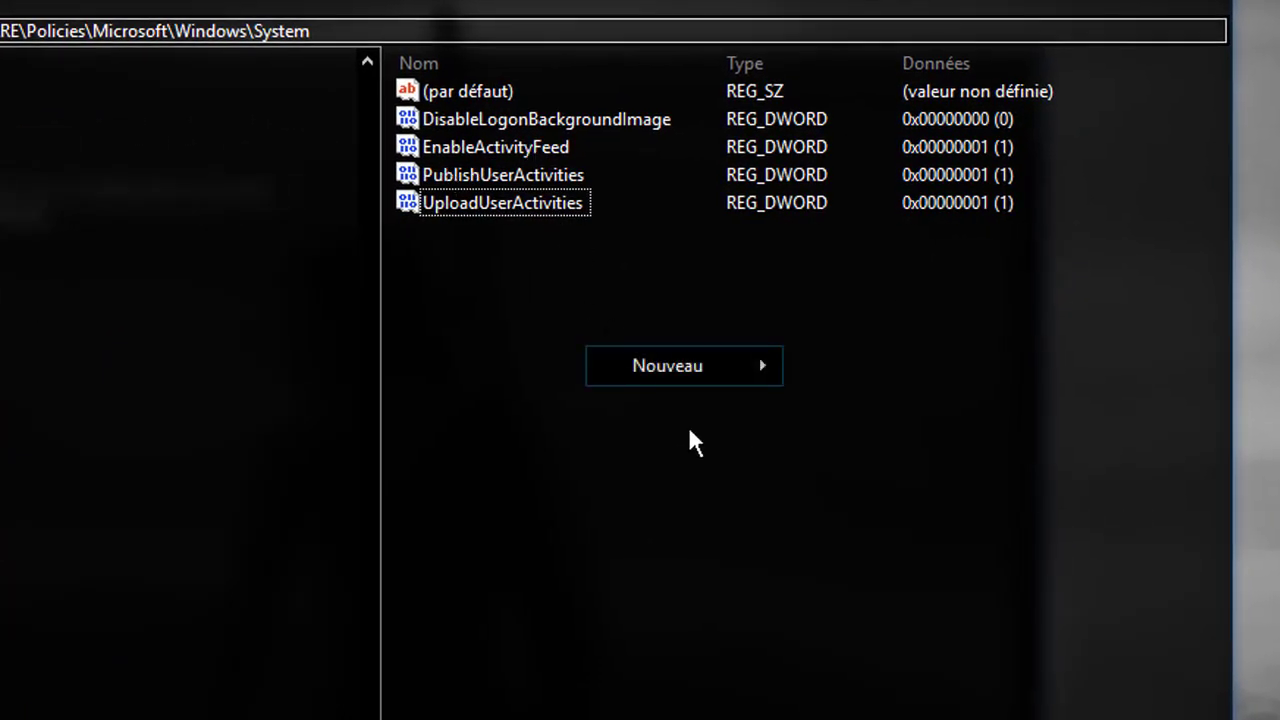
{"action": "mouse_move", "coordinate": [633, 372]}
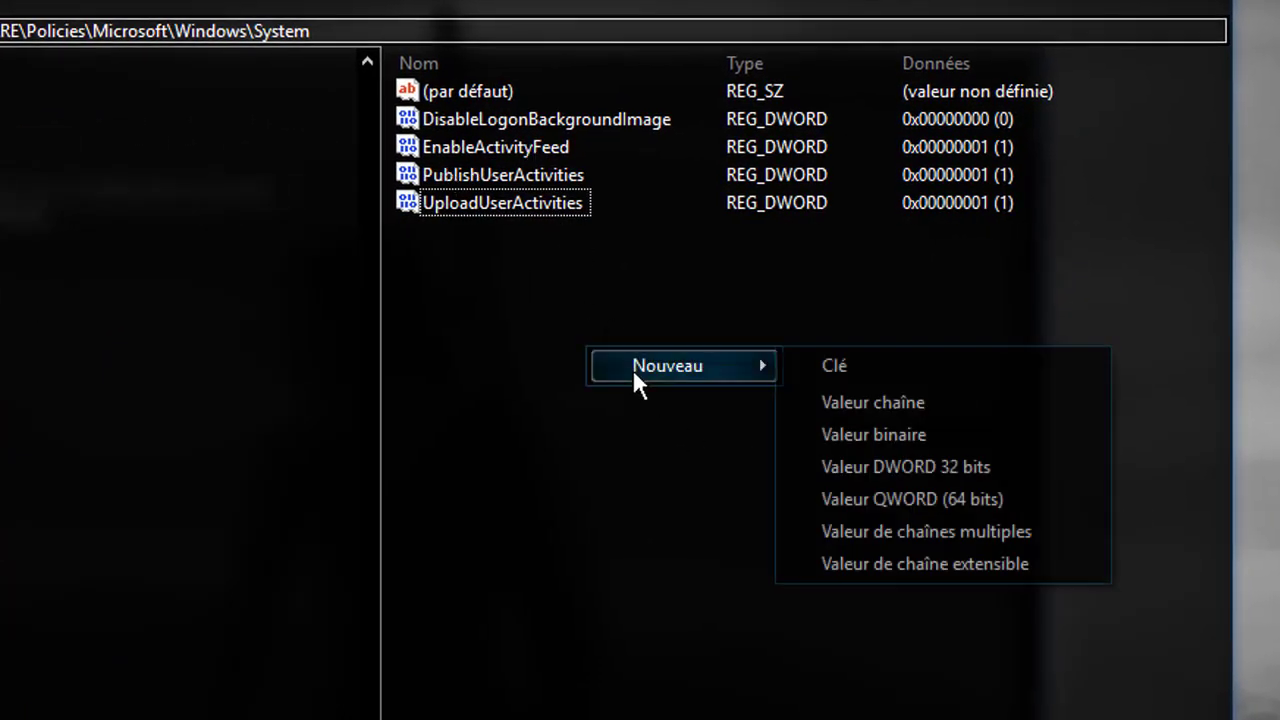
{"action": "left_click", "coordinate": [844, 440]}
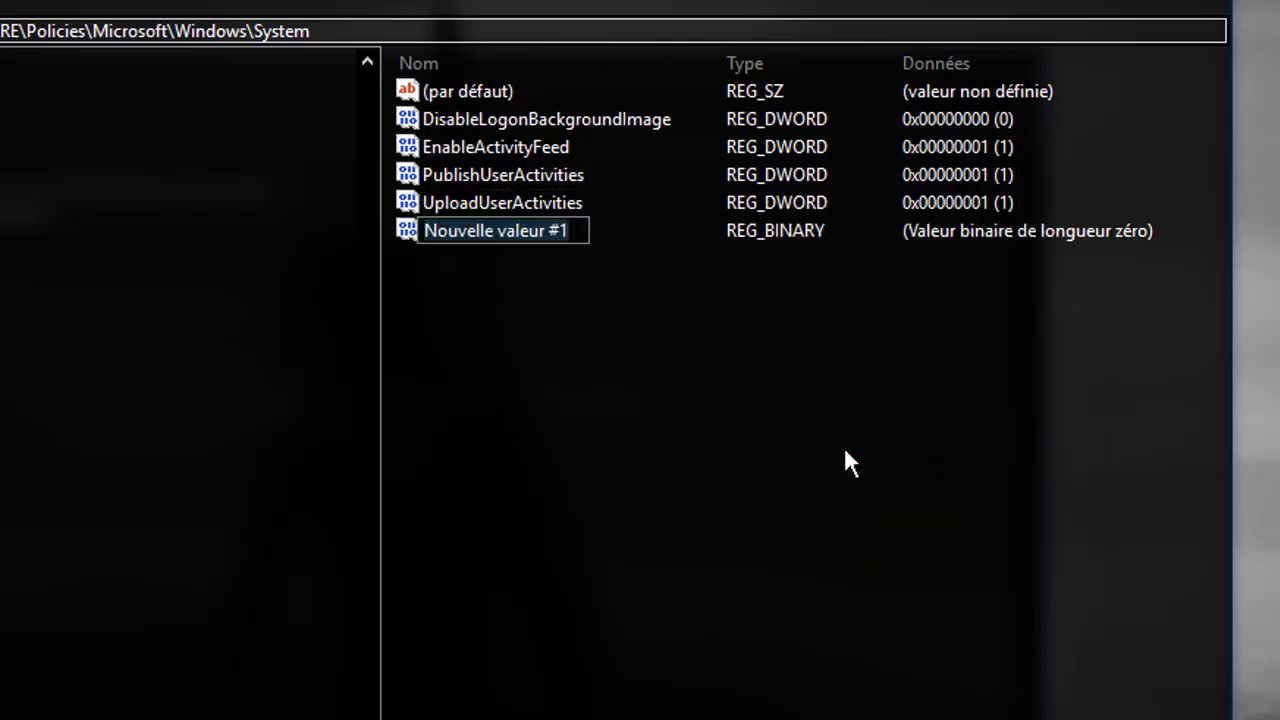
{"action": "key", "text": "Return"}
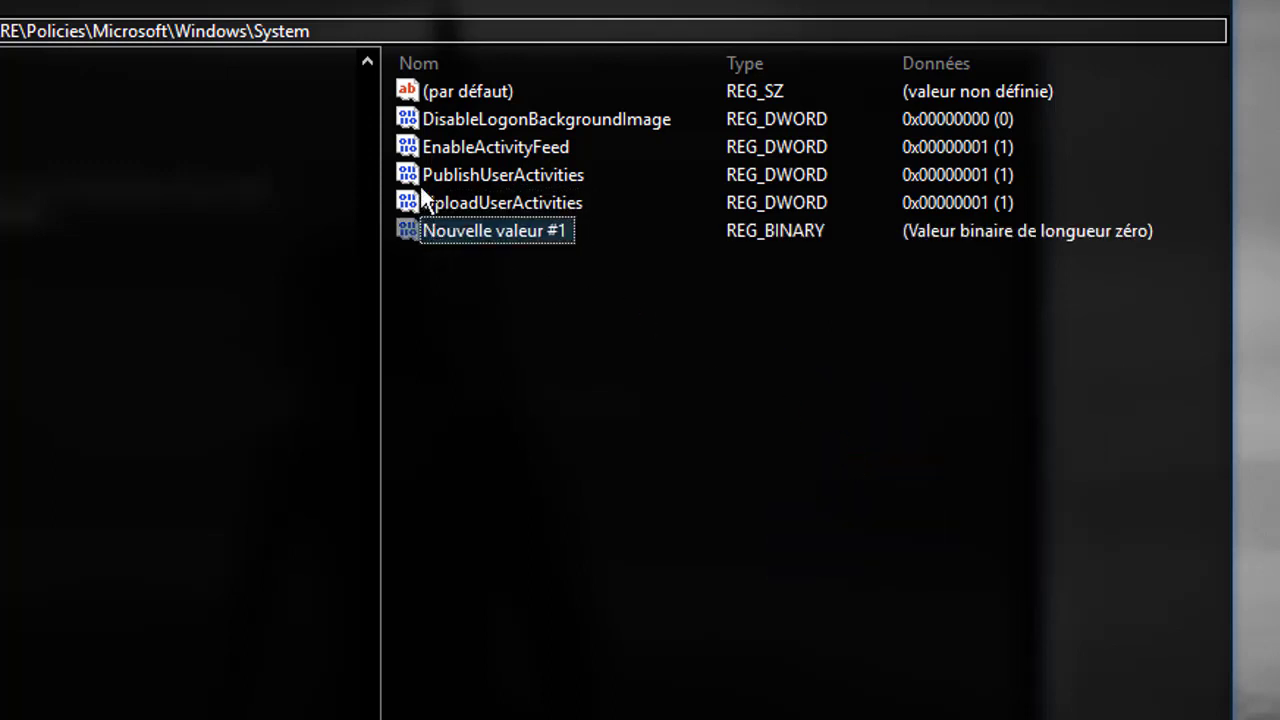
{"action": "right_click", "coordinate": [478, 224]}
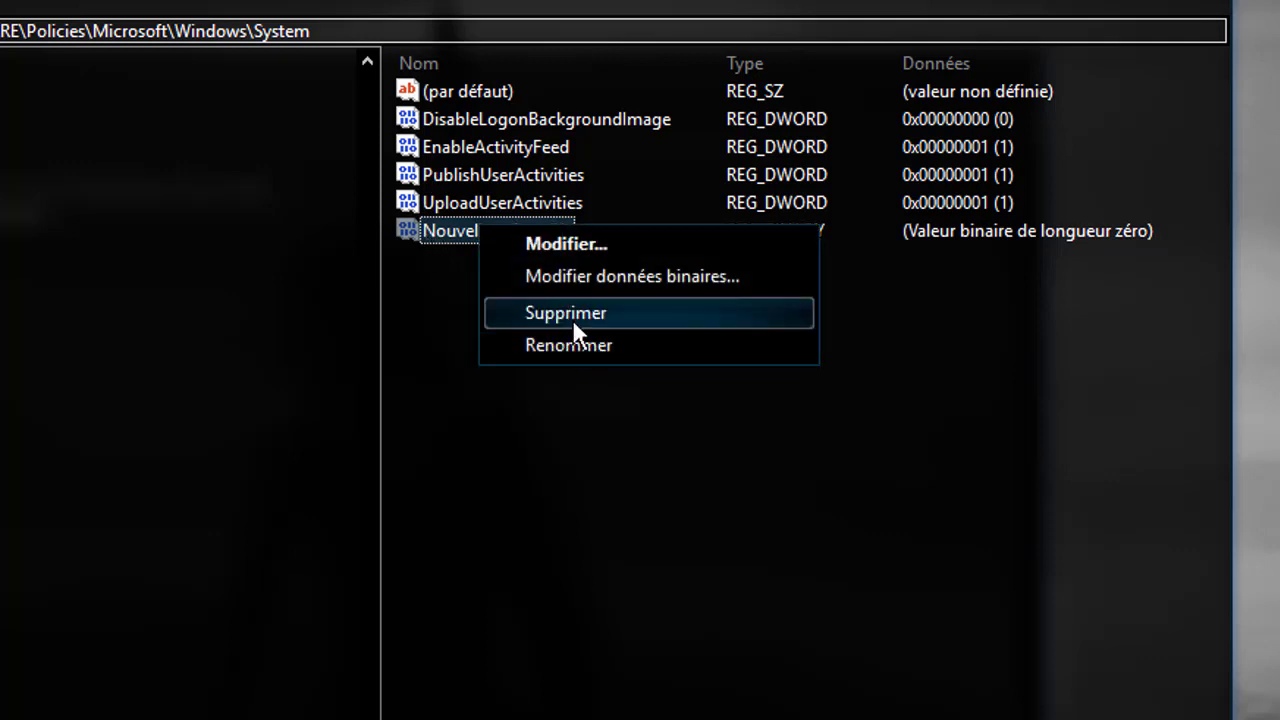
{"action": "left_click", "coordinate": [575, 315]}
{"action": "left_click", "coordinate": [597, 553]}
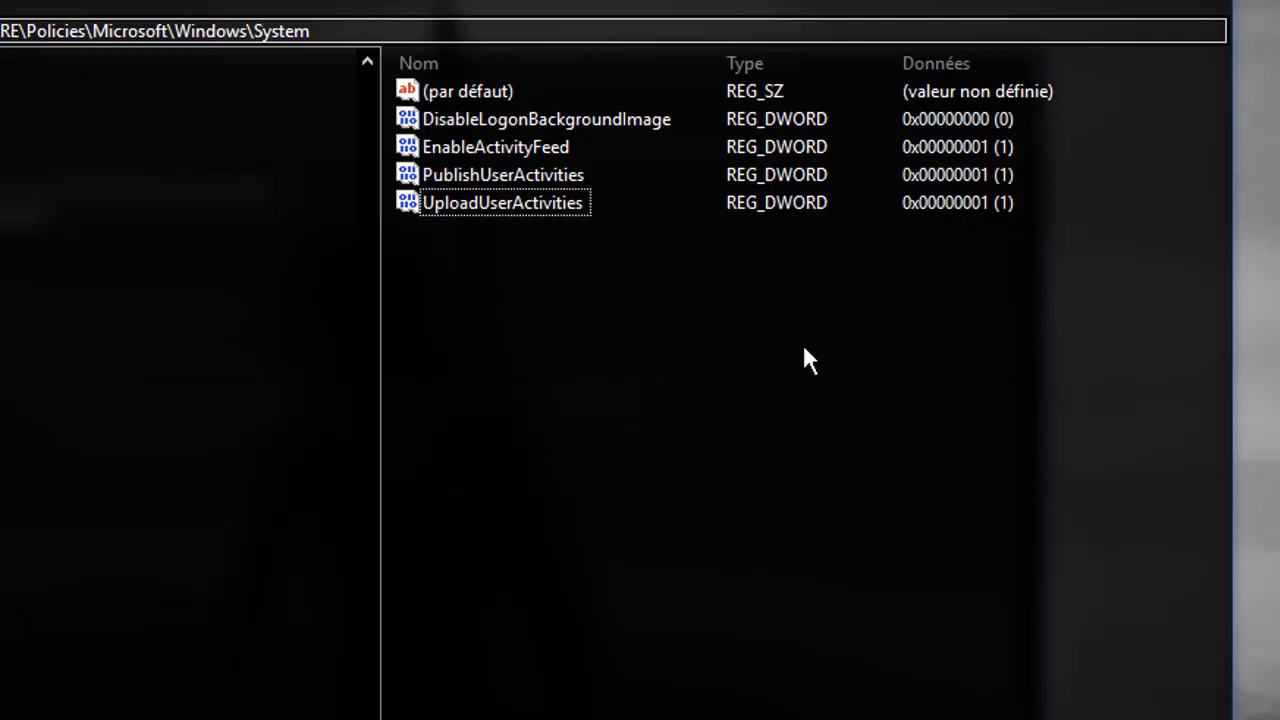
- Highlight the EnableActivityFeed, PublishUserActivities and UploadUserActivities registry values, and close both Registry Editor and the TimelineFix.reg Notepad window
{"action": "left_click_drag", "start_coordinate": [613, 240], "coordinate": [468, 144]}
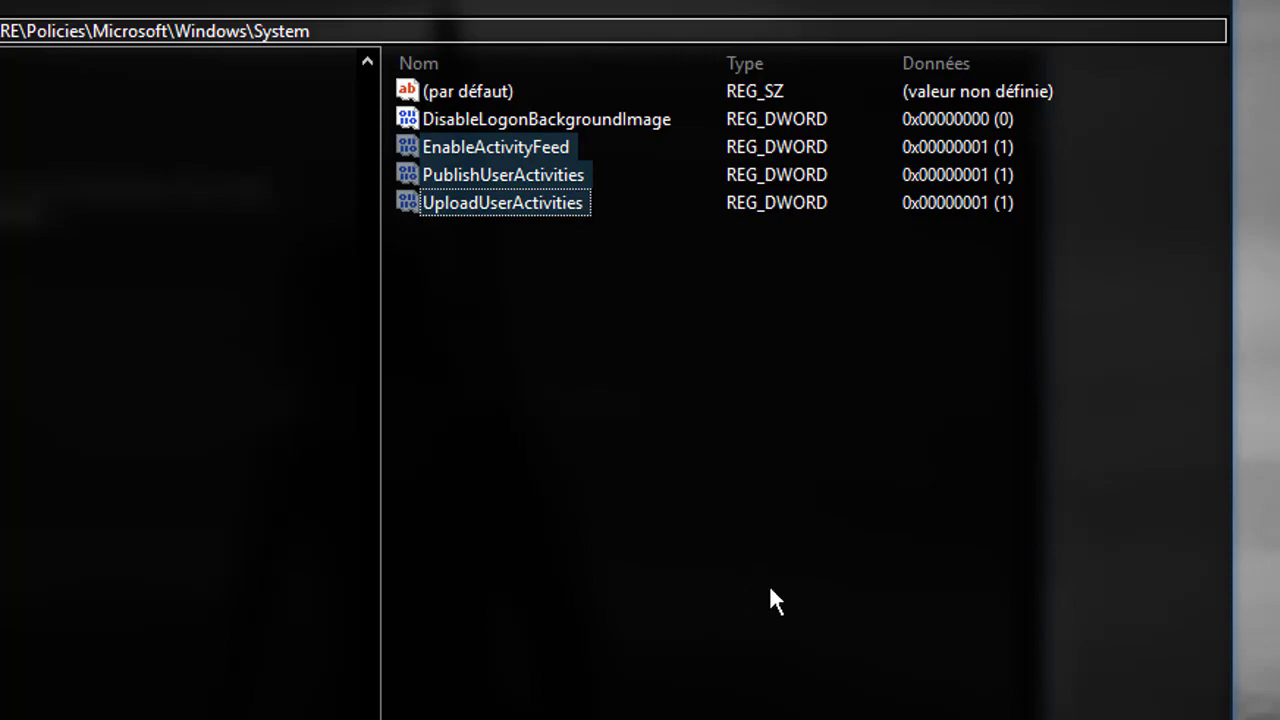
{"action": "left_click", "coordinate": [792, 422]}
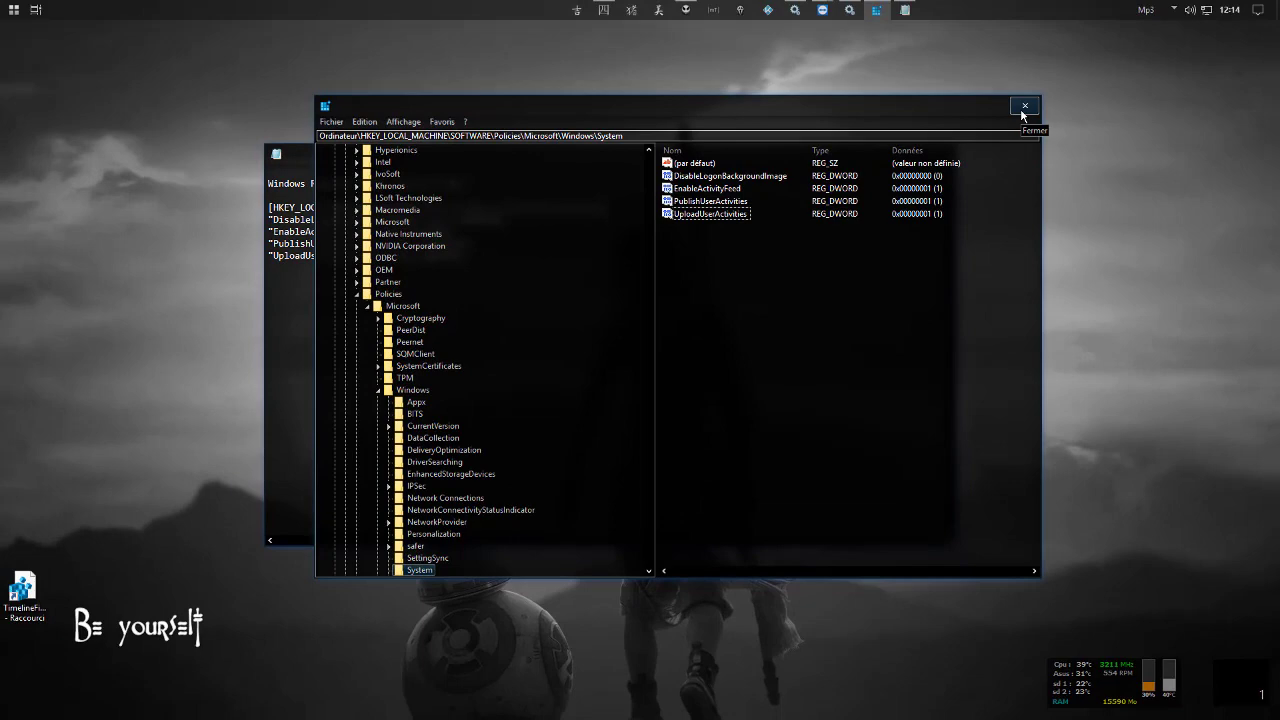
{"action": "left_click", "coordinate": [1023, 106]}
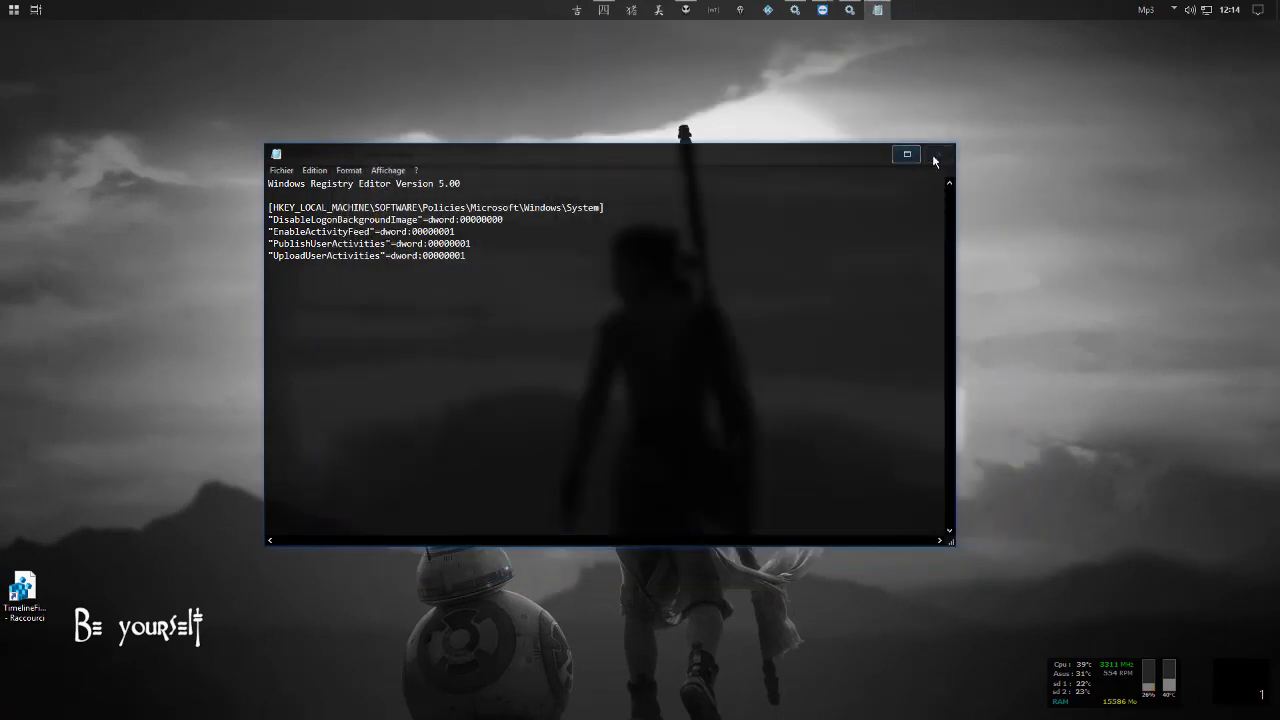
{"action": "left_click", "coordinate": [938, 156]}
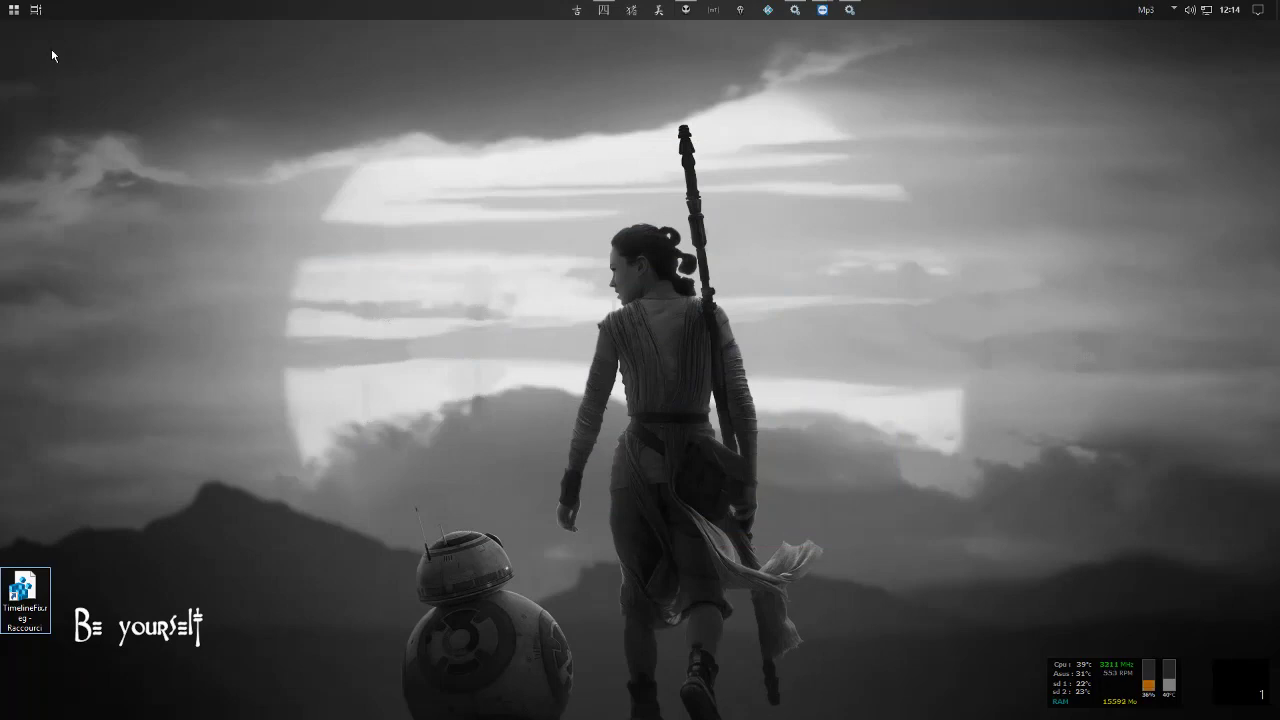
- Check the open windows in Task View and force-close the unresponsive extra Services window
{"action": "left_click", "coordinate": [37, 12]}
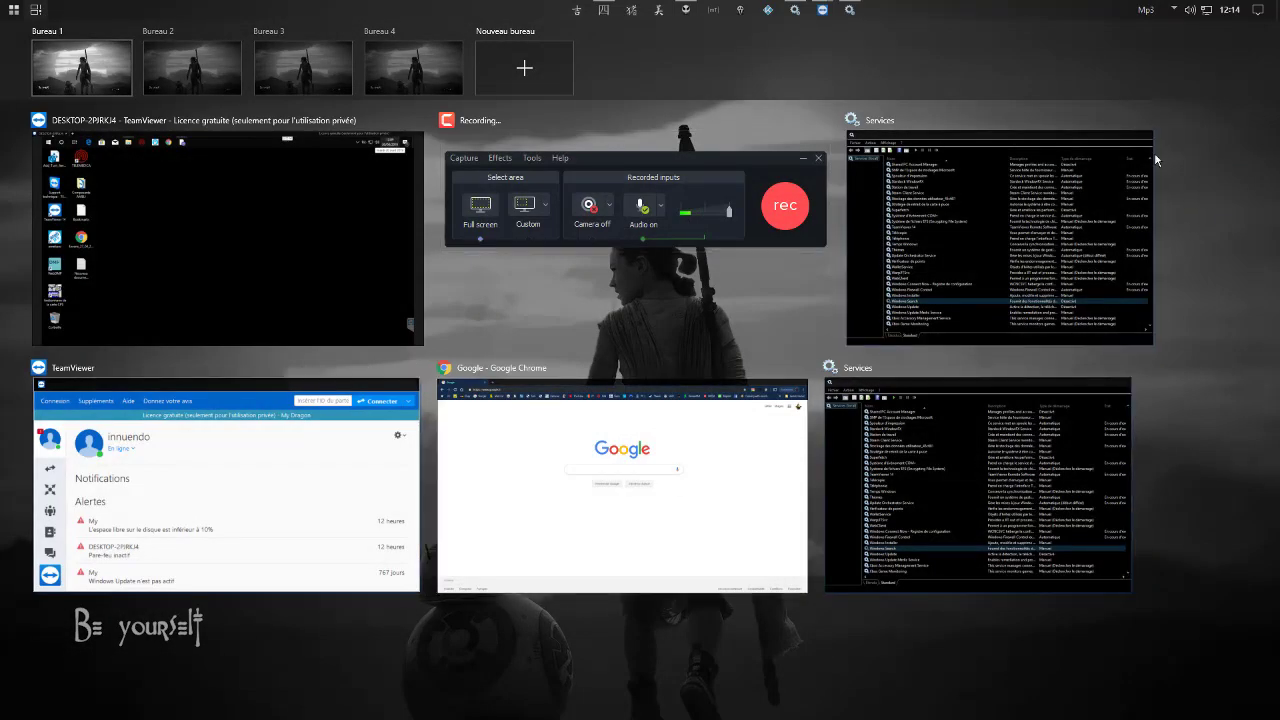
{"action": "left_click", "coordinate": [1234, 242]}
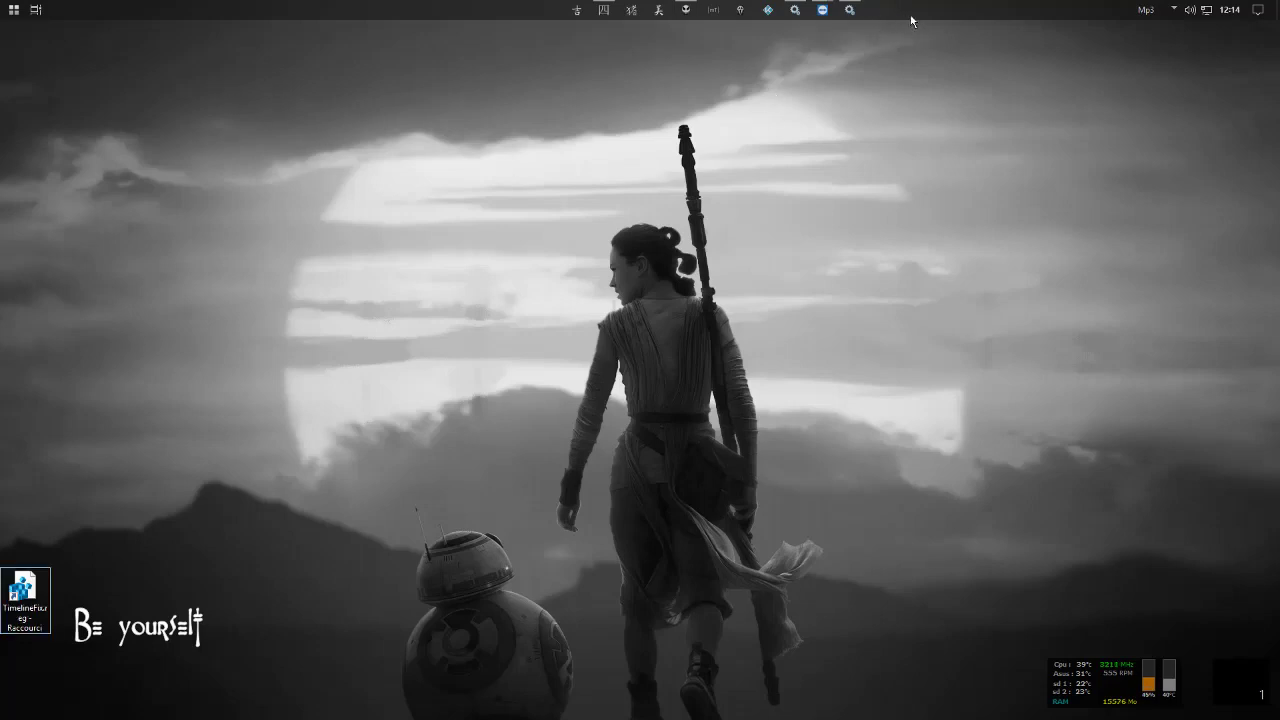
{"action": "left_click", "coordinate": [850, 10]}
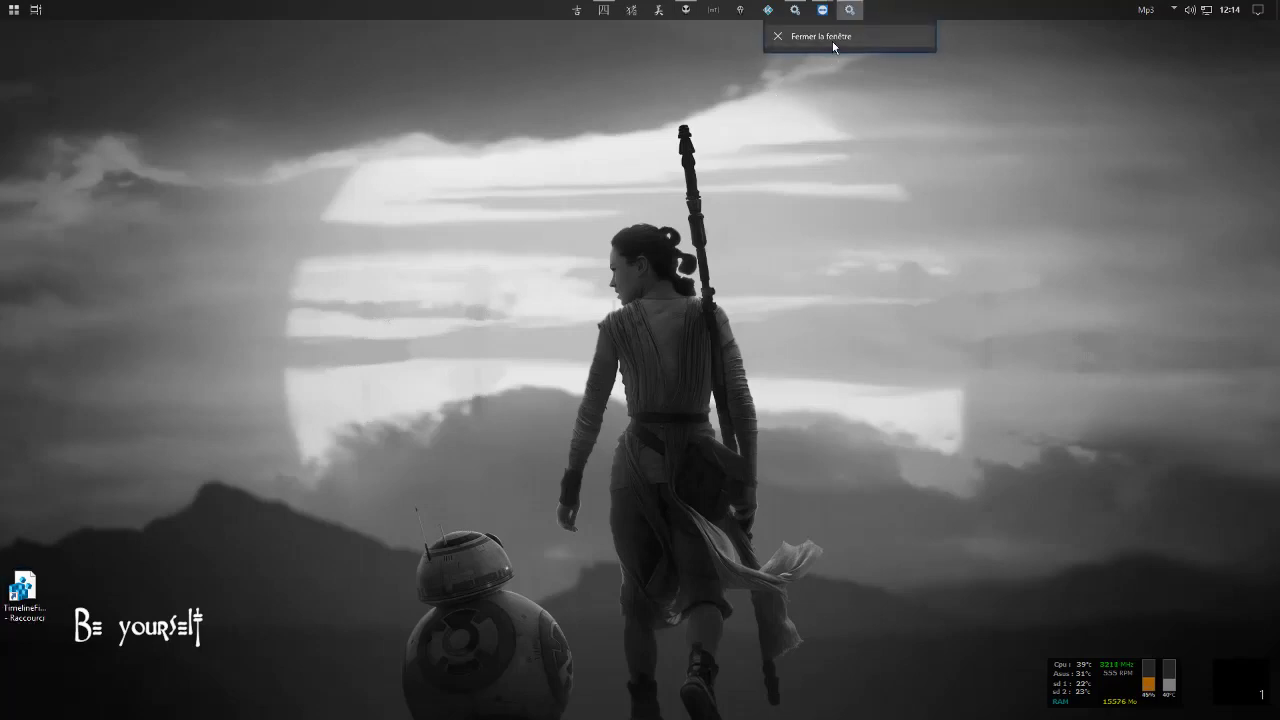
{"action": "left_click", "coordinate": [832, 41]}
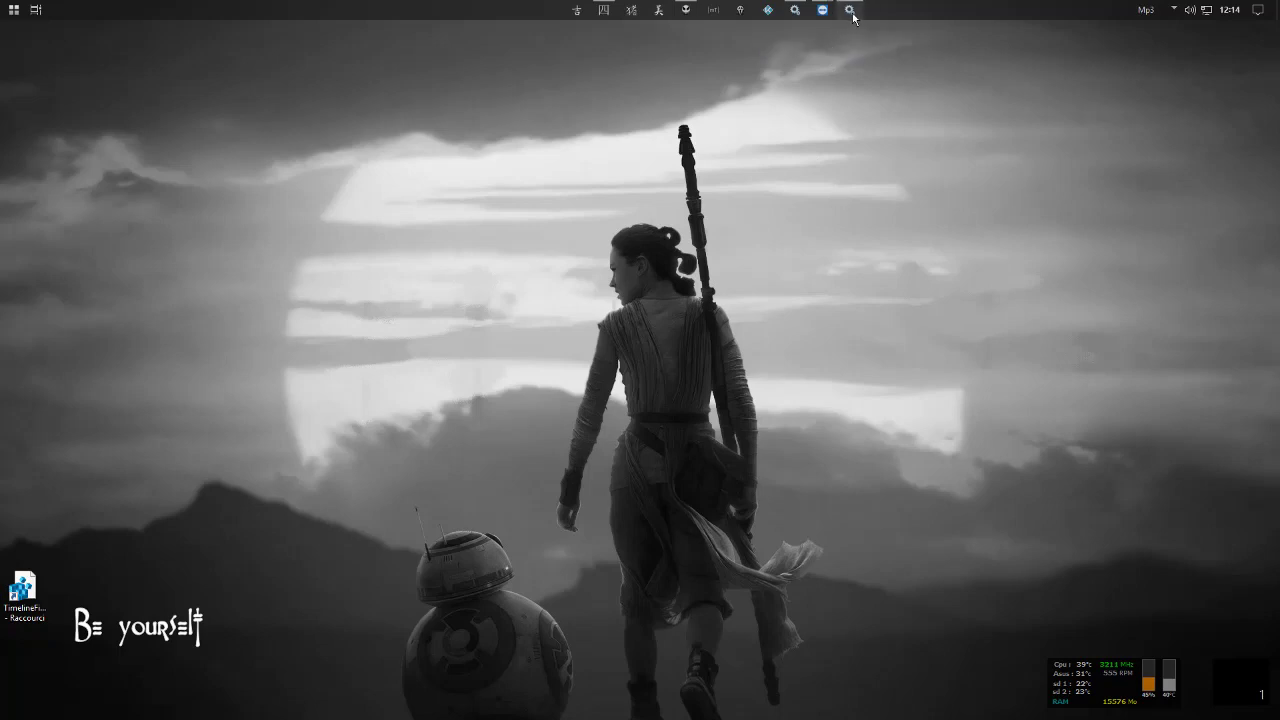
{"action": "right_click", "coordinate": [731, 94]}
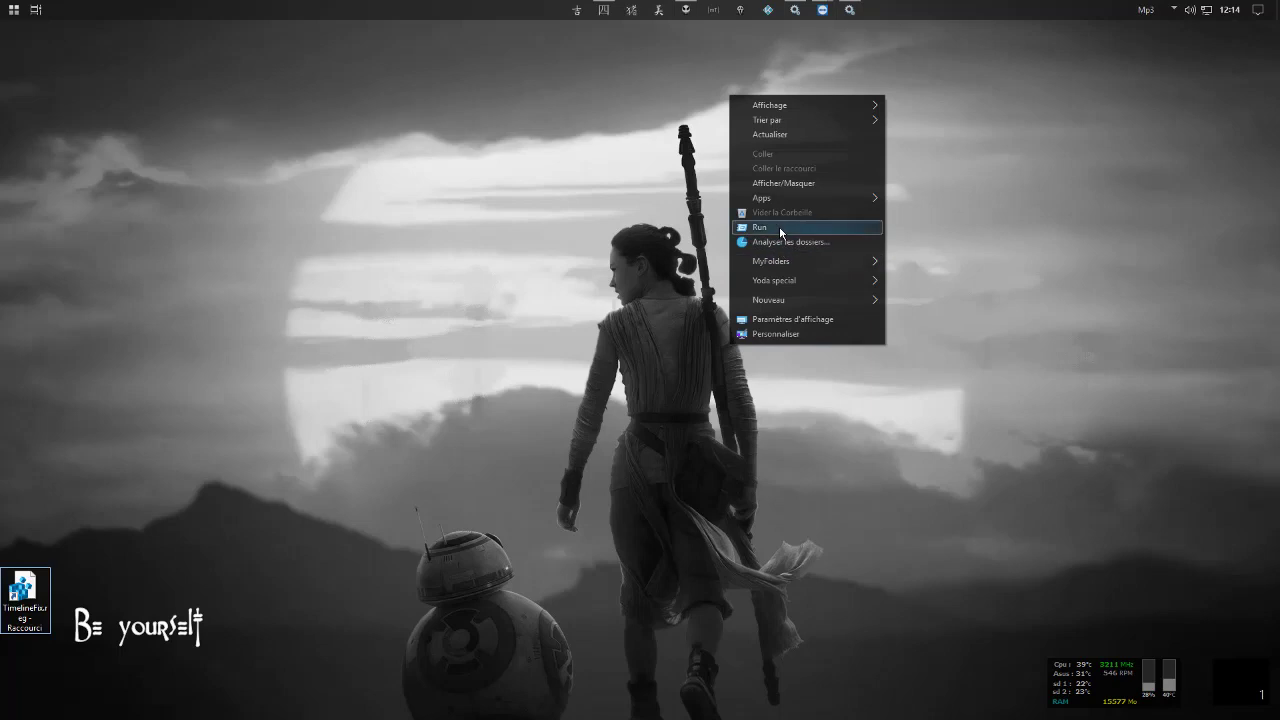
{"action": "left_click", "coordinate": [850, 10]}
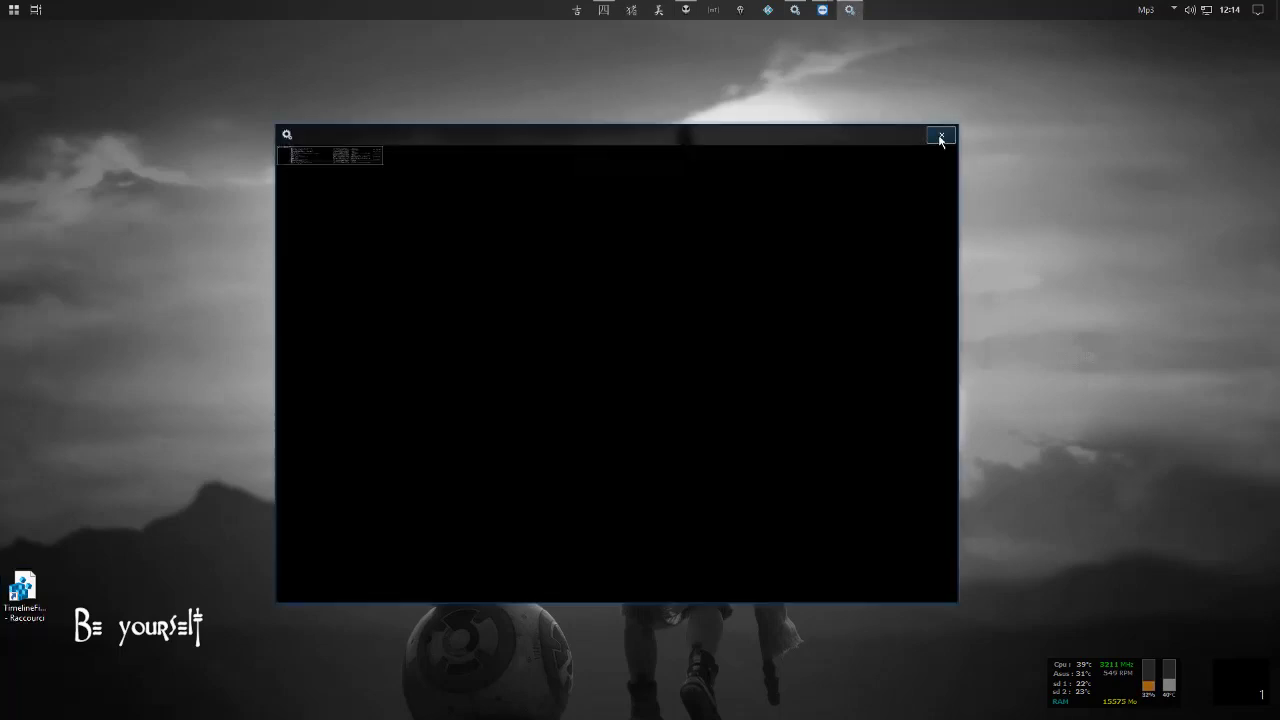
{"action": "left_click", "coordinate": [940, 140]}
{"action": "left_click", "coordinate": [614, 384]}
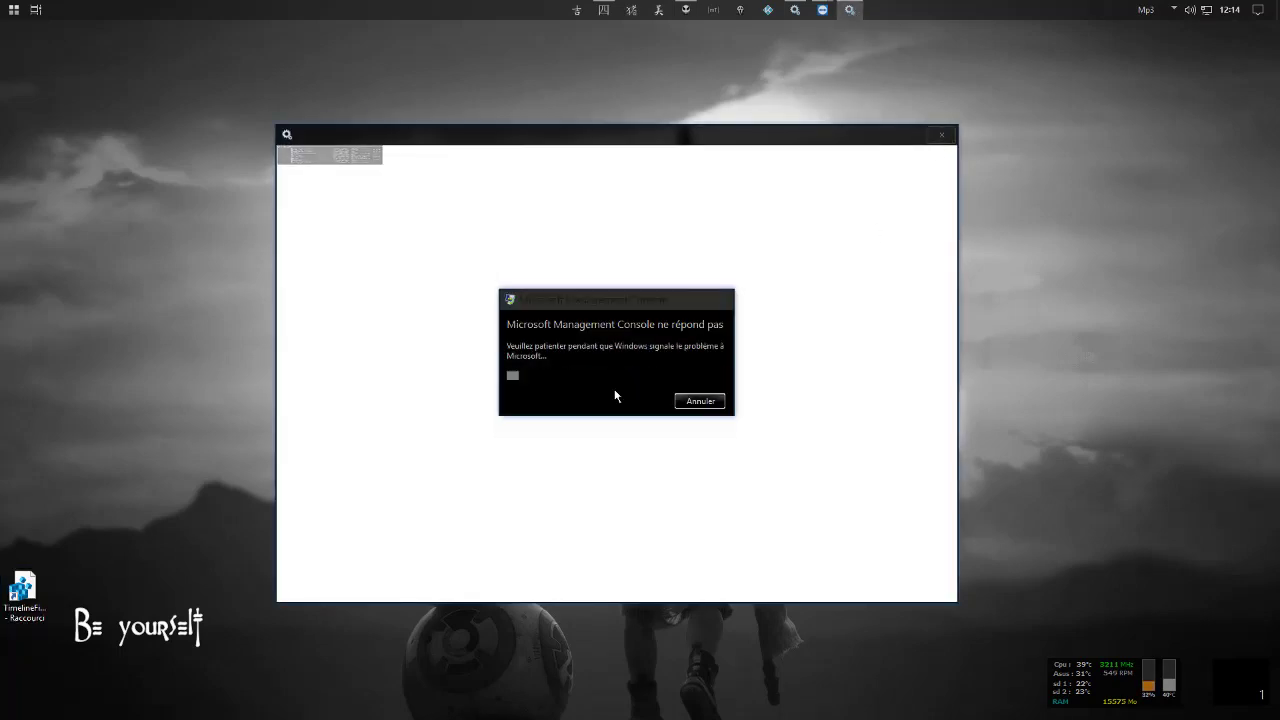
{"action": "left_click", "coordinate": [701, 402]}
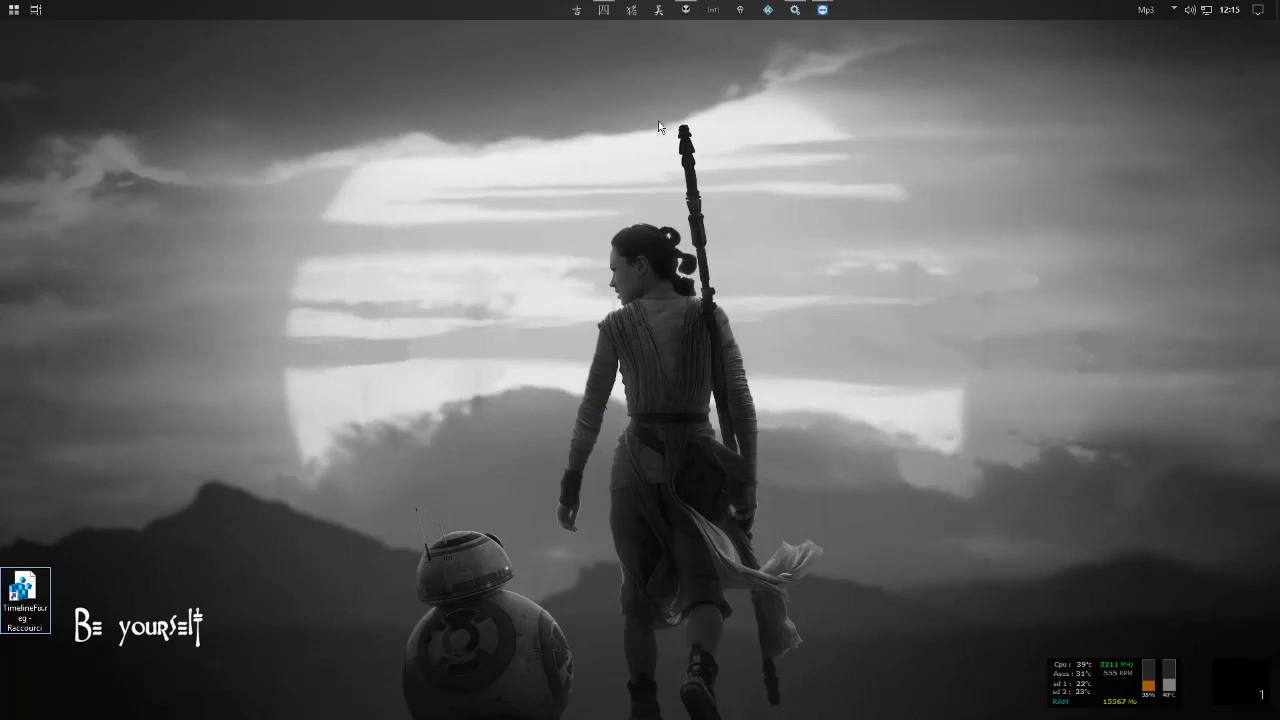
- Open the Services console by running services.msc and check the open windows in Task View
{"action": "left_click", "coordinate": [15, 14]}
{"action": "right_click", "coordinate": [15, 14]}
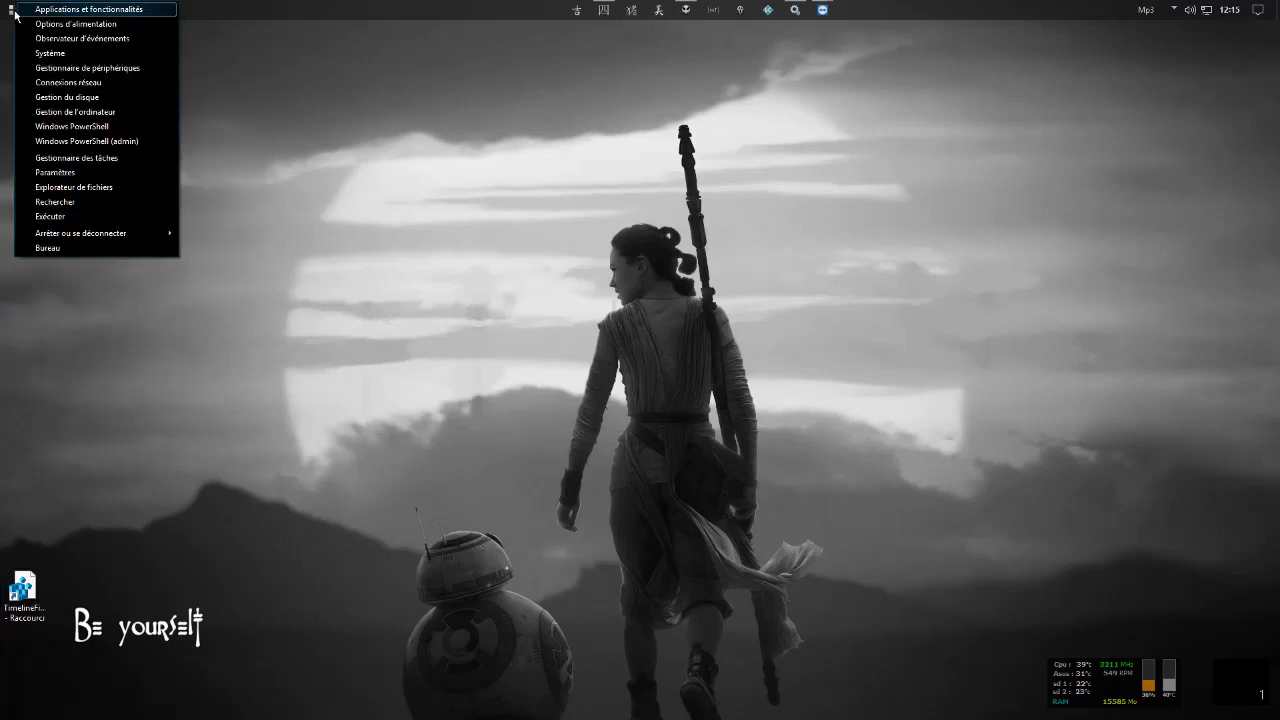
{"action": "left_click", "coordinate": [86, 216]}
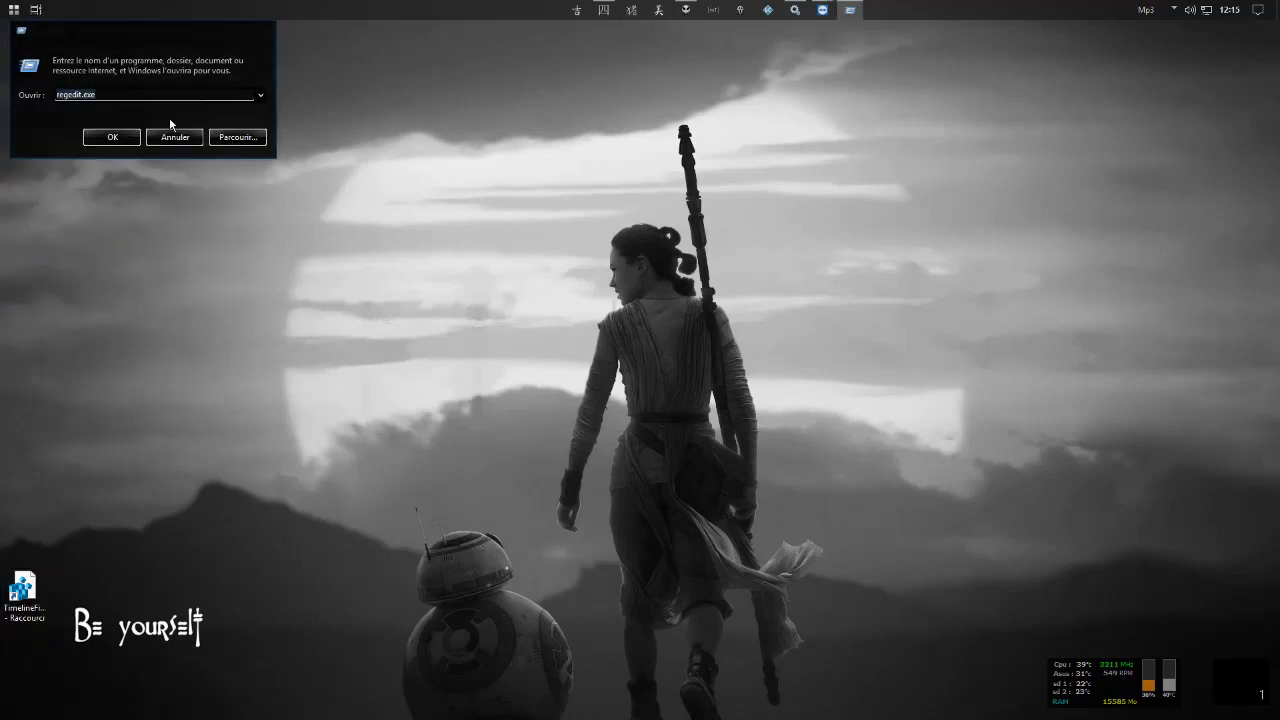
{"action": "left_click", "coordinate": [260, 97]}
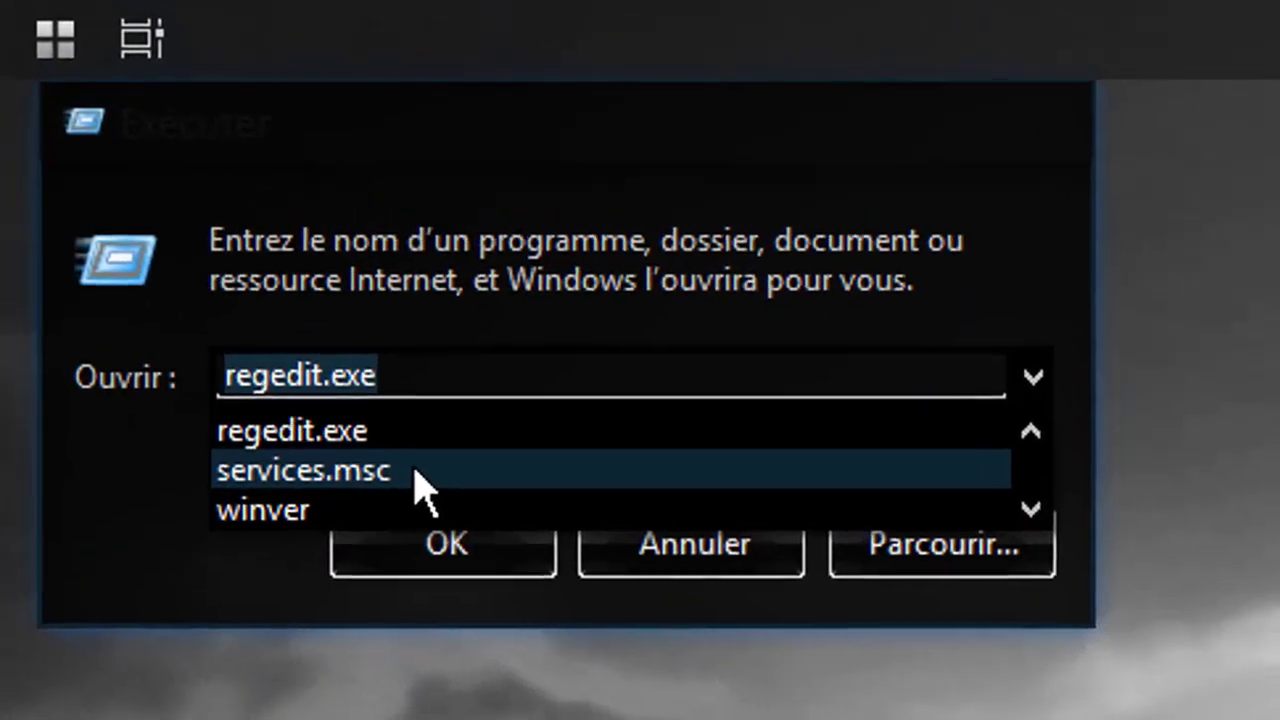
{"action": "left_click", "coordinate": [105, 117]}
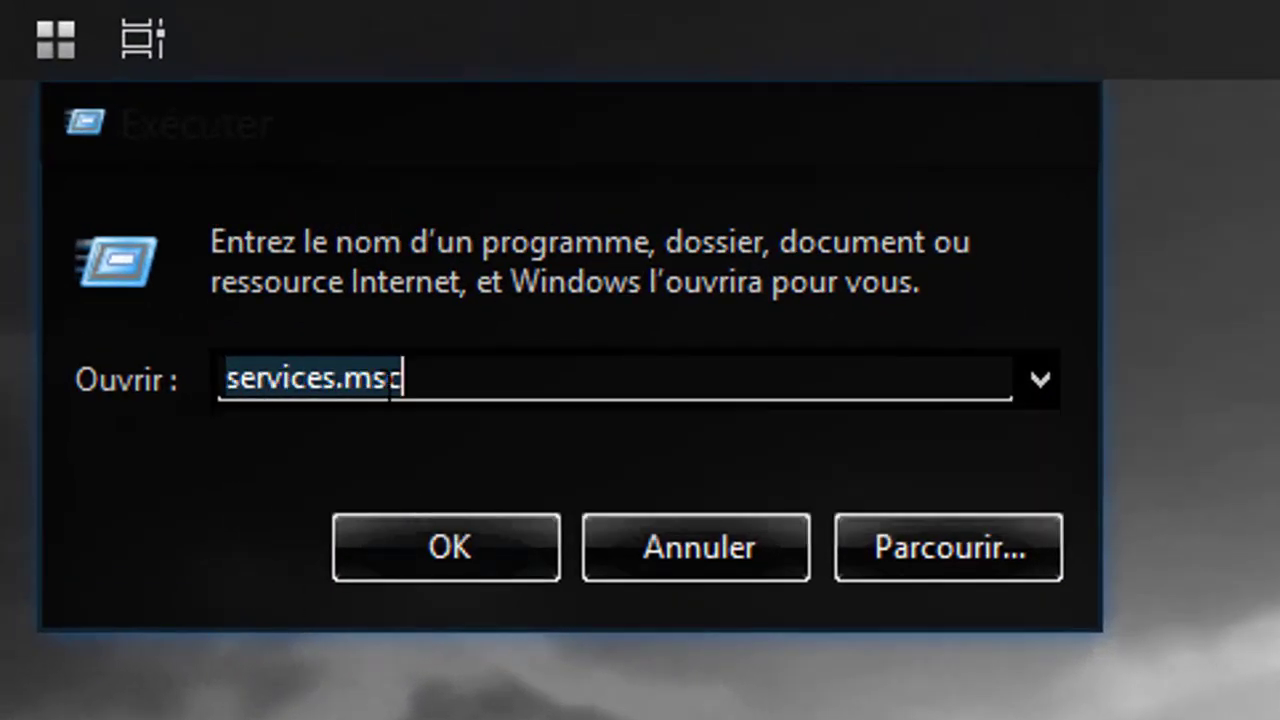
{"action": "left_click", "coordinate": [412, 545]}
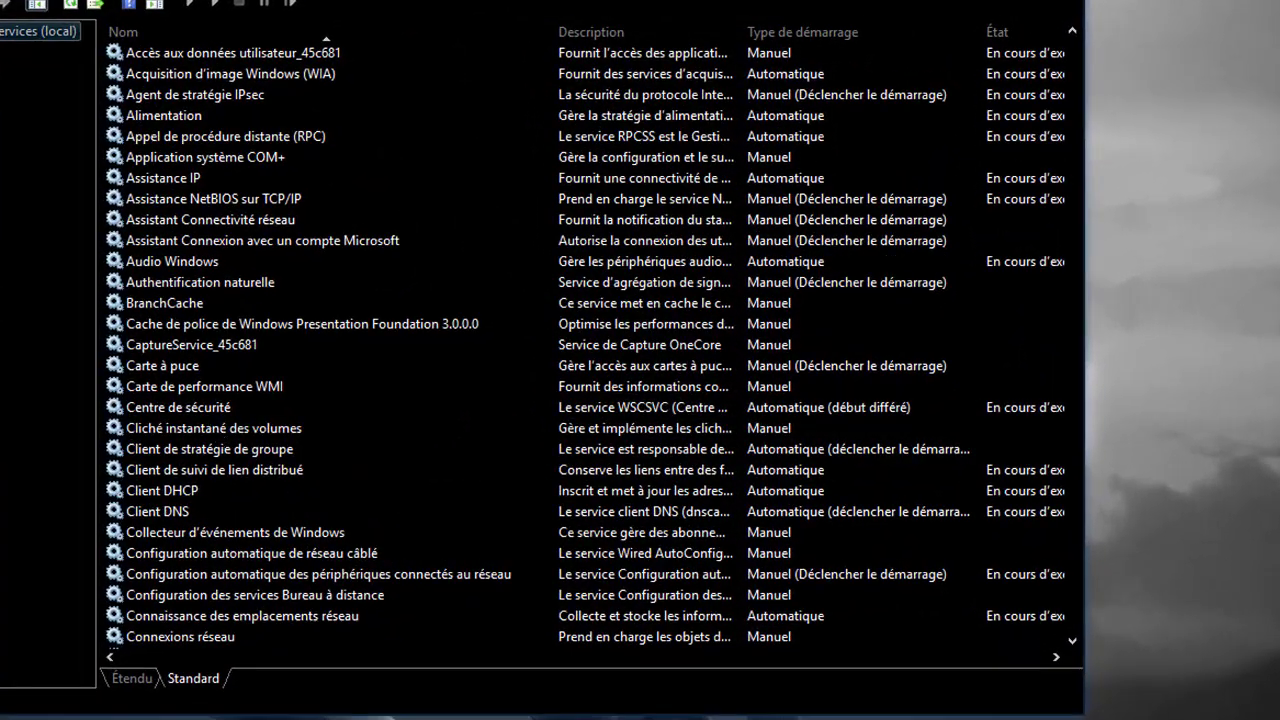
{"action": "key", "text": "super+Tab"}
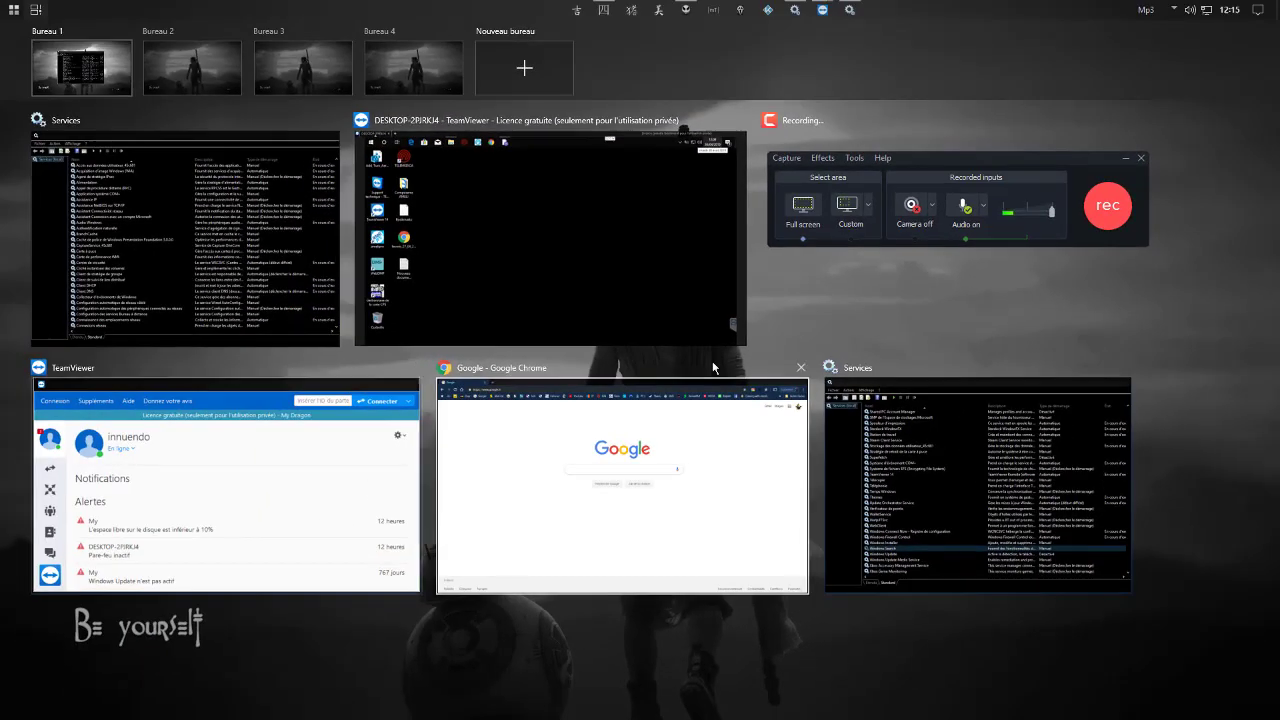
{"action": "left_click", "coordinate": [865, 298]}
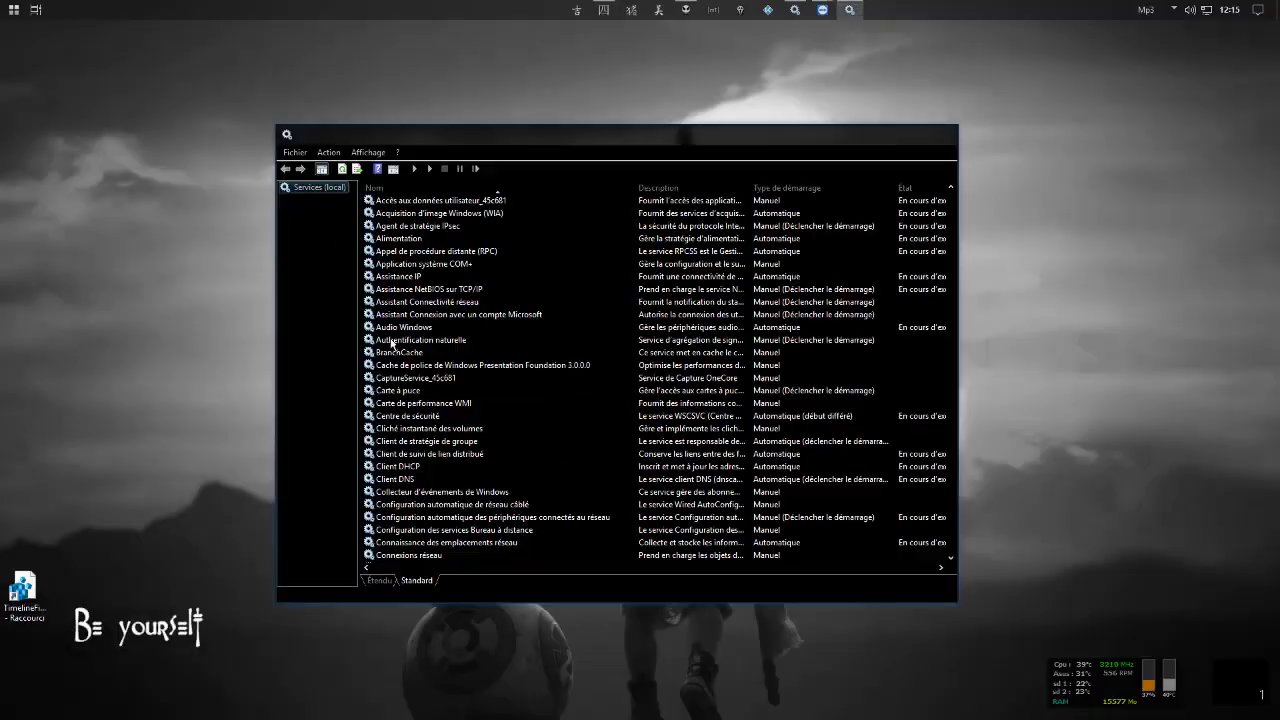
- Locate and select the Windows Search service in the list and widen the Description column
{"action": "scroll", "coordinate": [828, 180], "scroll_direction": "down", "scroll_amount": 20}
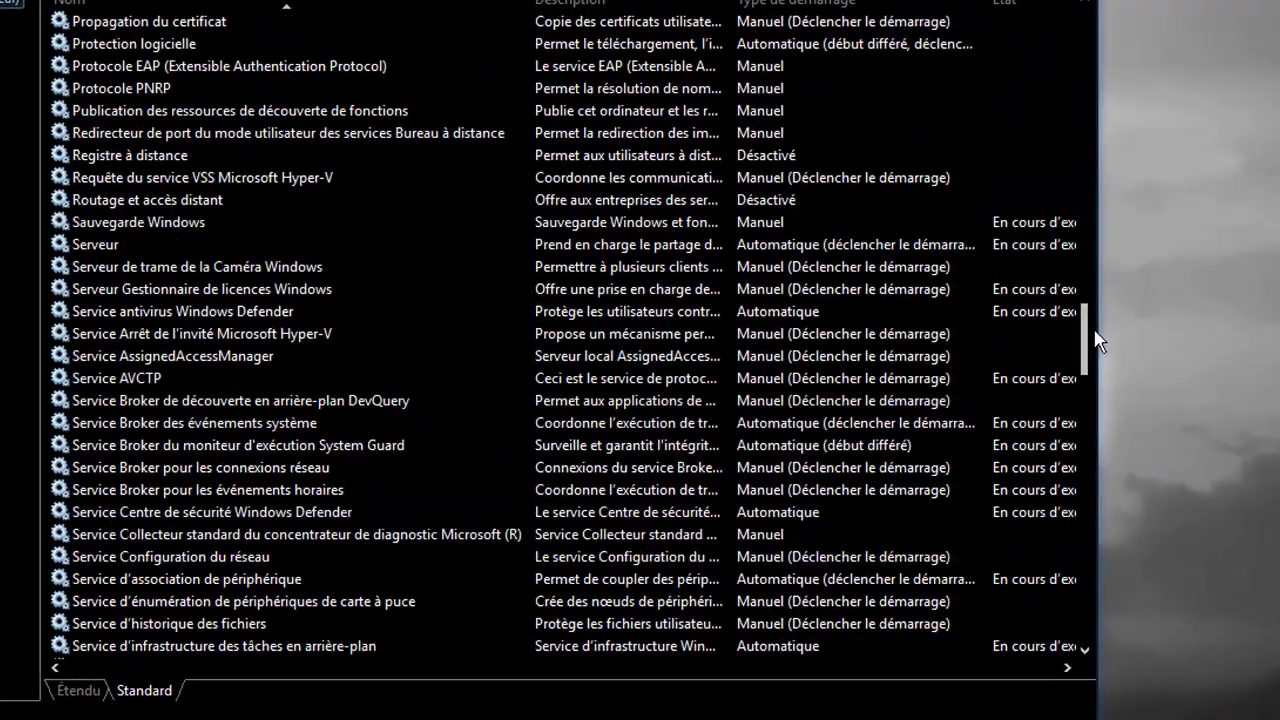
{"action": "left_click_drag", "start_coordinate": [1094, 334], "coordinate": [1110, 614]}
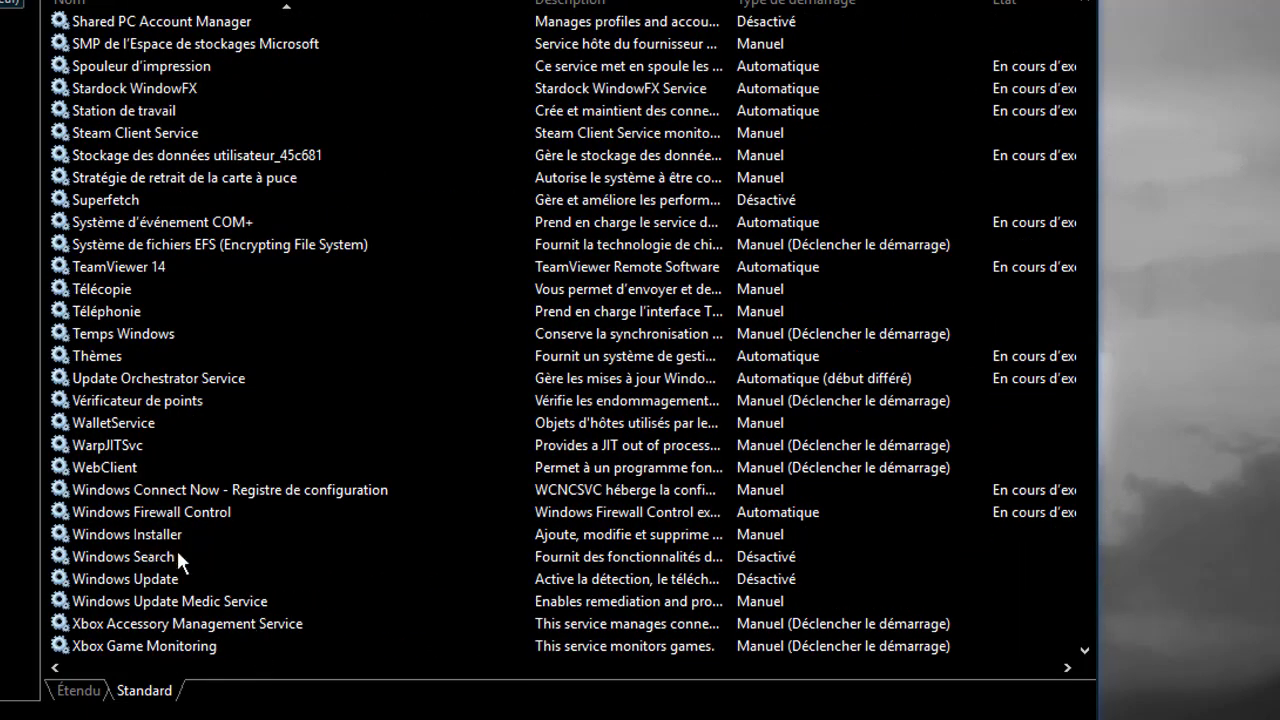
{"action": "left_click", "coordinate": [111, 556]}
{"action": "left_click_drag", "start_coordinate": [731, 7], "coordinate": [865, 6]}
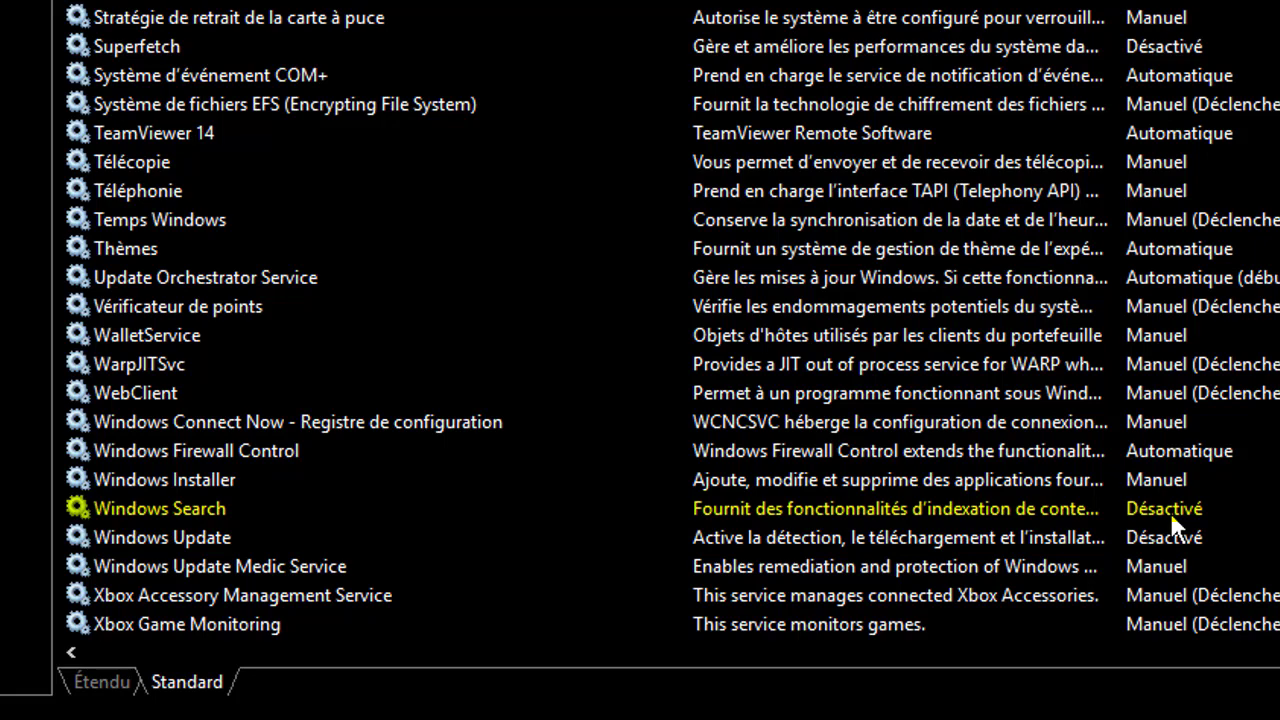
- Set the Windows Search service's startup type to Manuel, apply it and start the service
{"action": "left_click", "coordinate": [203, 510]}
{"action": "right_click", "coordinate": [203, 510]}
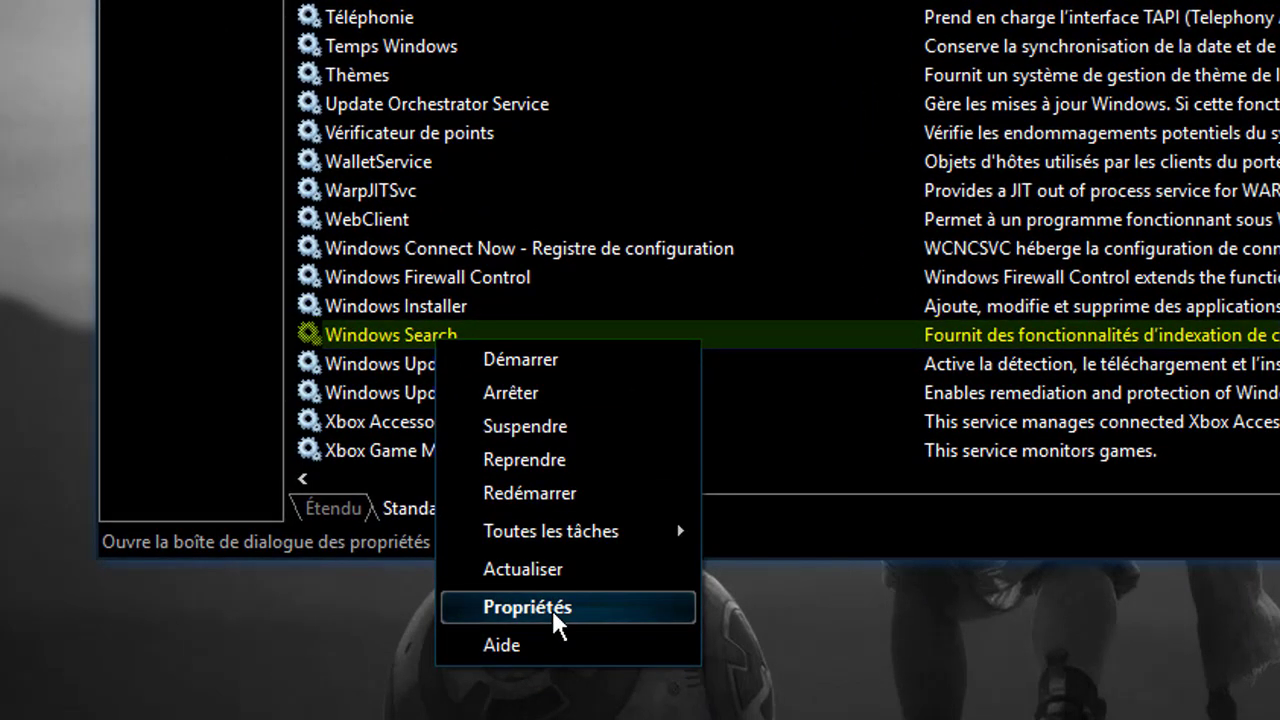
{"action": "left_click", "coordinate": [551, 608]}
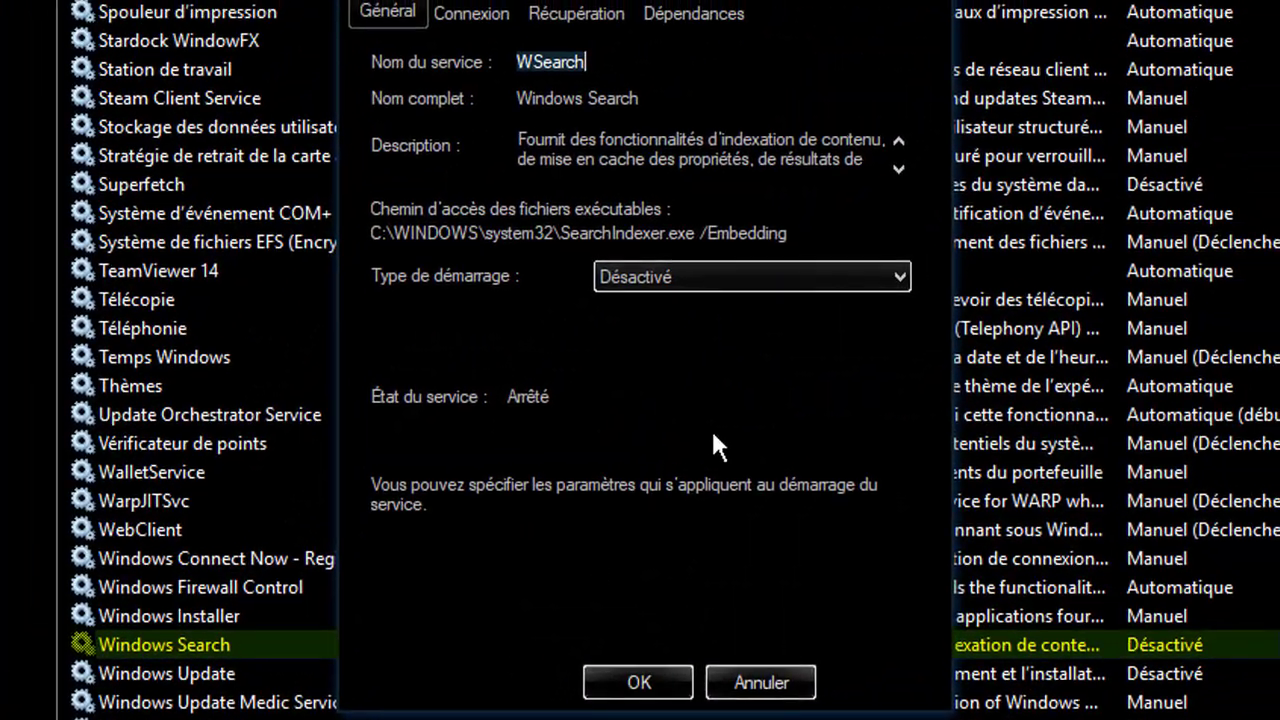
{"action": "left_click", "coordinate": [852, 276]}
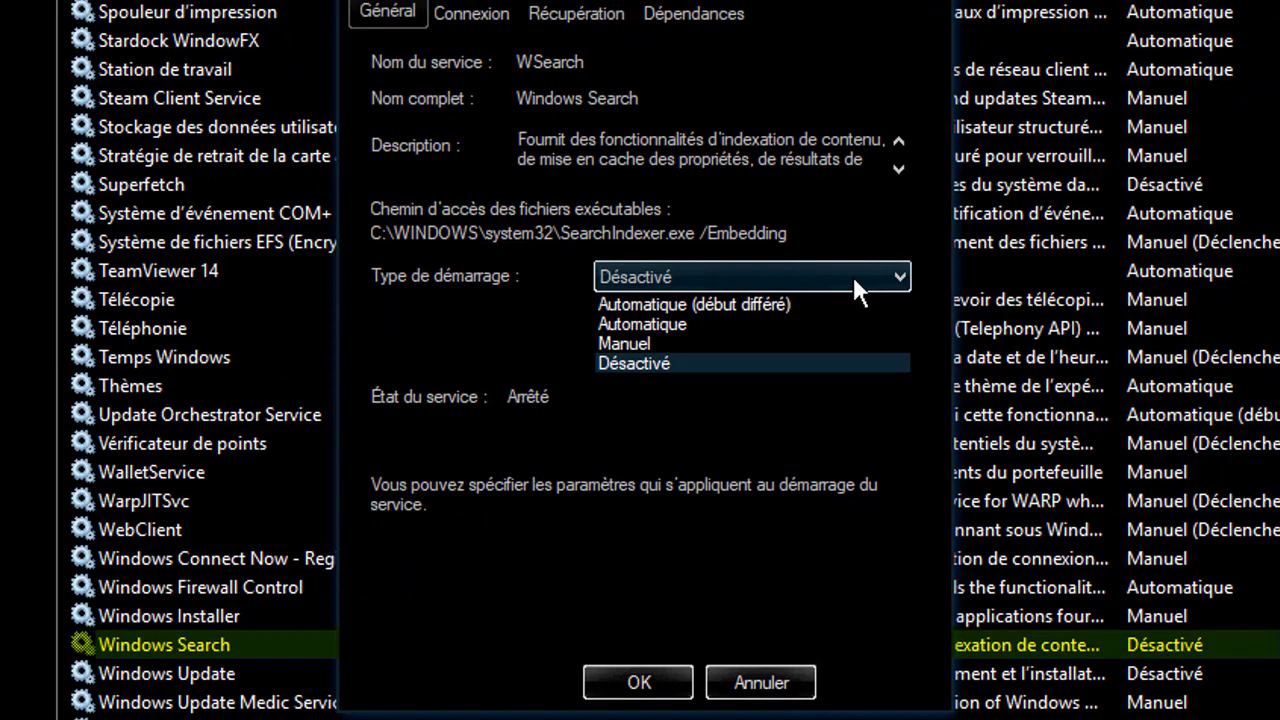
{"action": "left_click", "coordinate": [642, 345]}
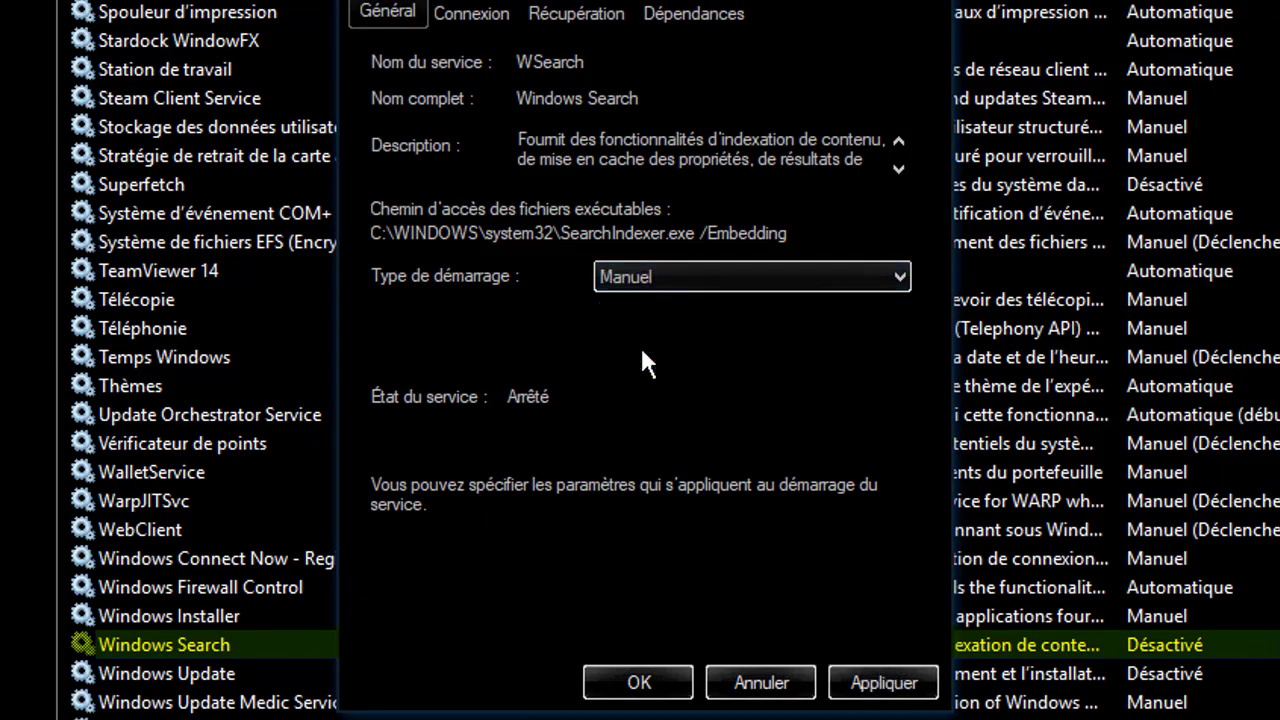
{"action": "left_click", "coordinate": [661, 277]}
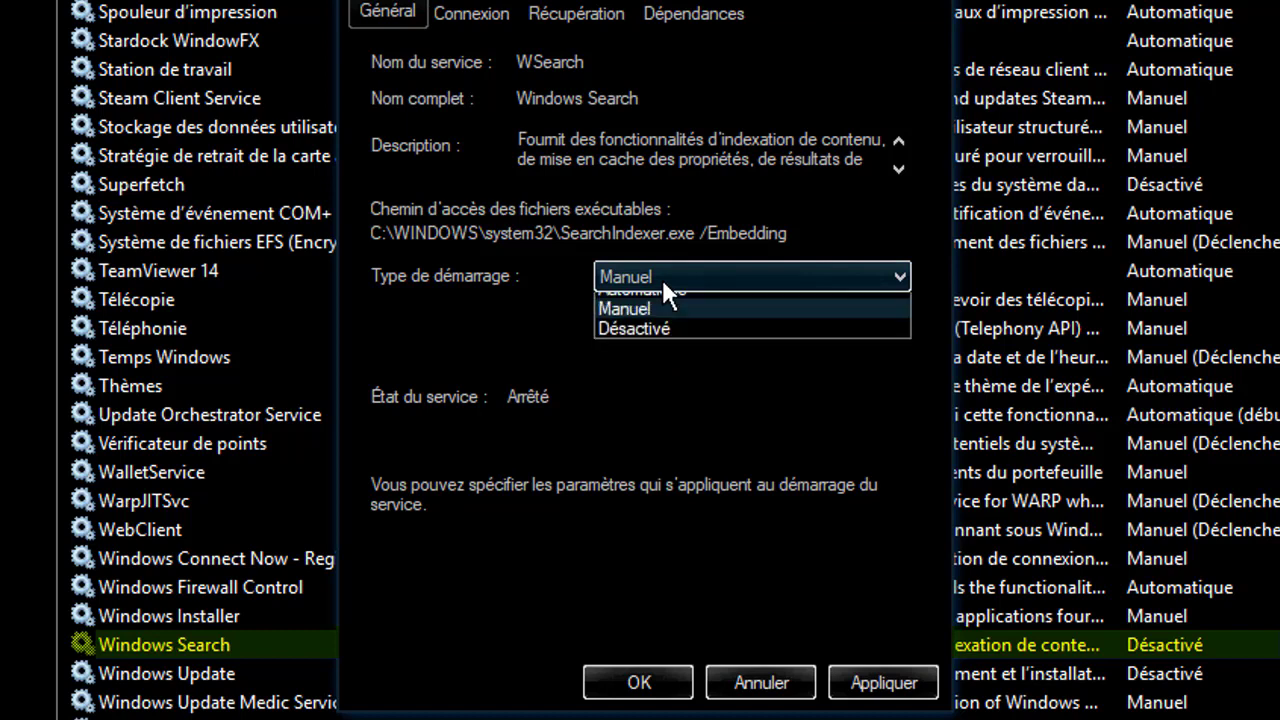
{"action": "left_click", "coordinate": [514, 349]}
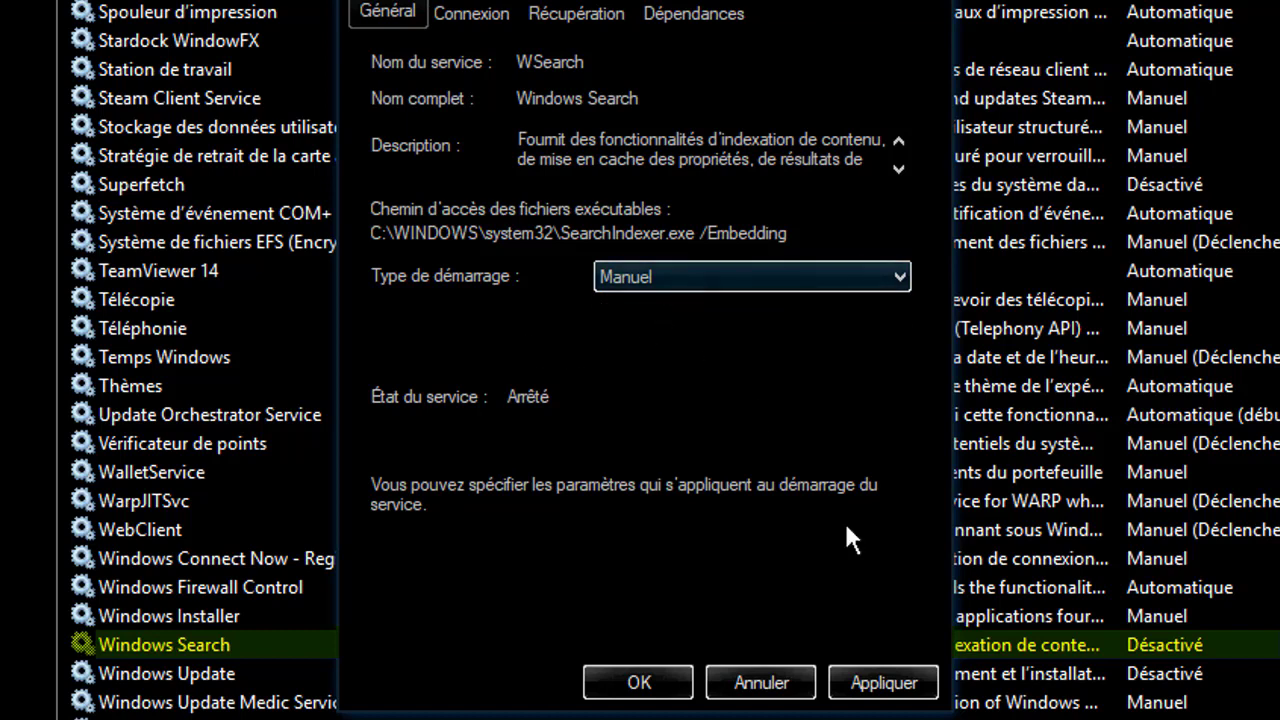
{"action": "left_click", "coordinate": [905, 680]}
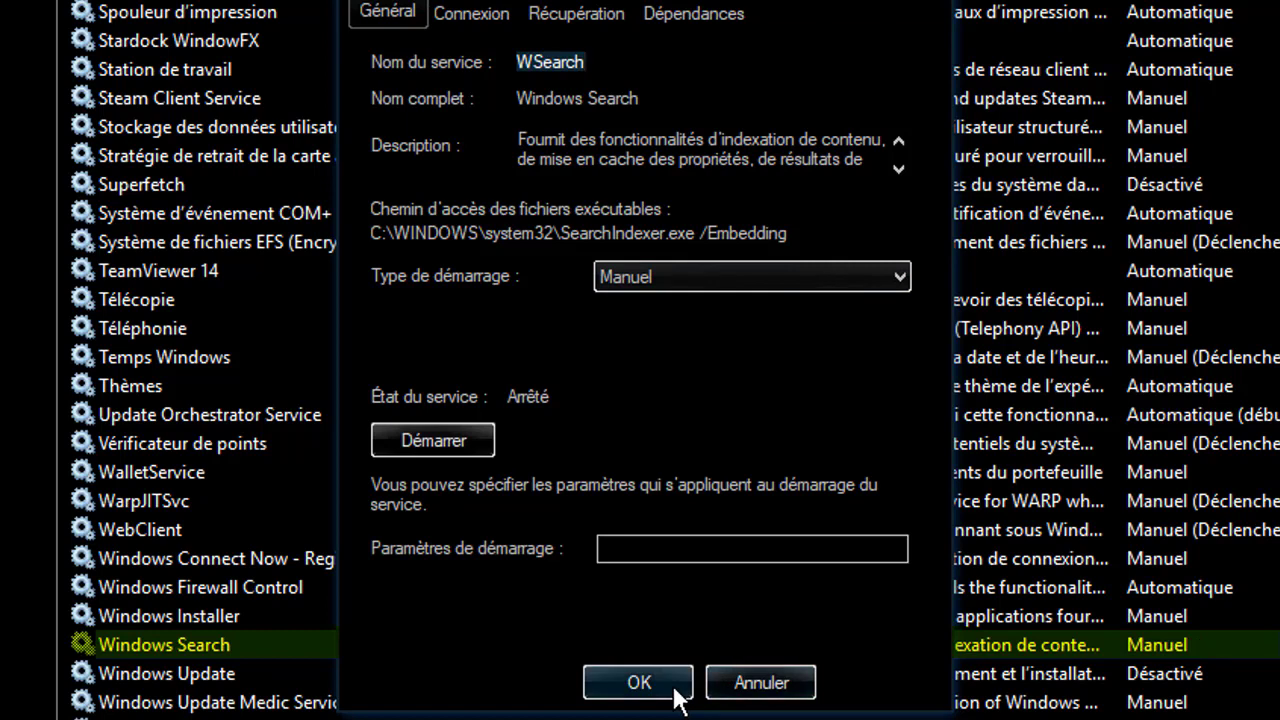
{"action": "left_click", "coordinate": [455, 448]}
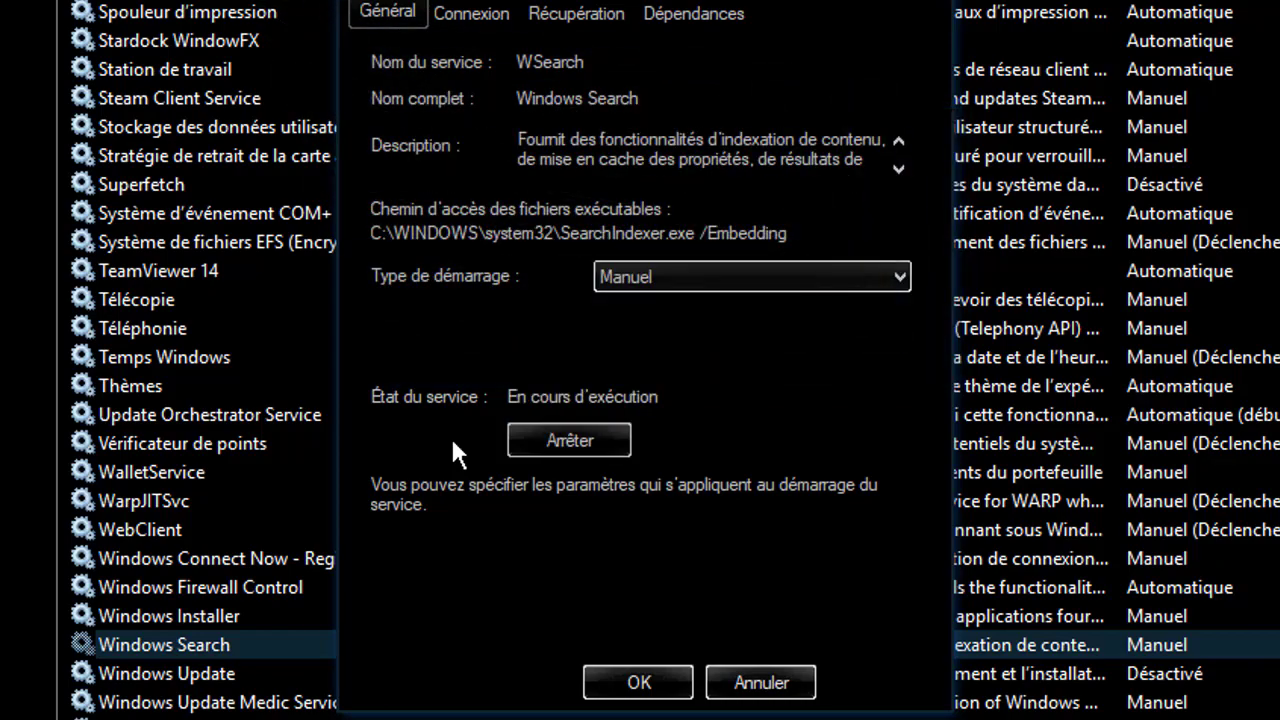
{"action": "left_click", "coordinate": [636, 681]}
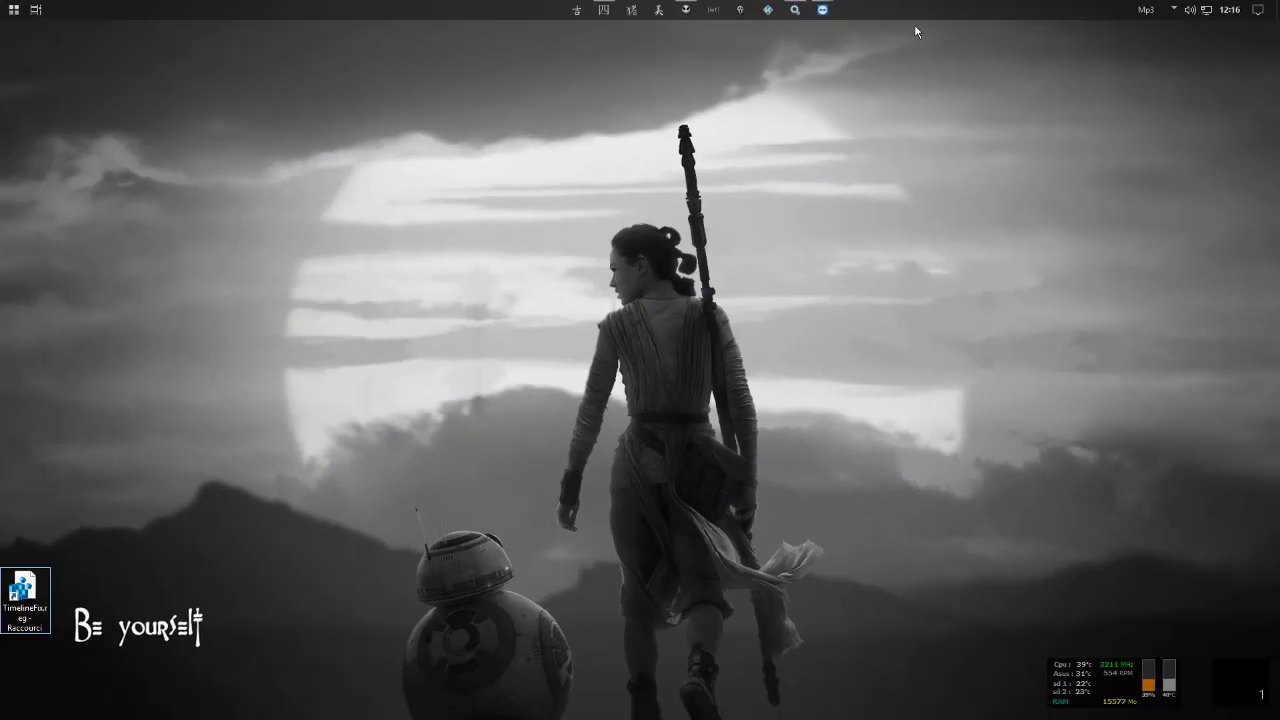
- Open Task View and examine the timeline's activities from today back to 26 avril
{"action": "left_click", "coordinate": [37, 11]}
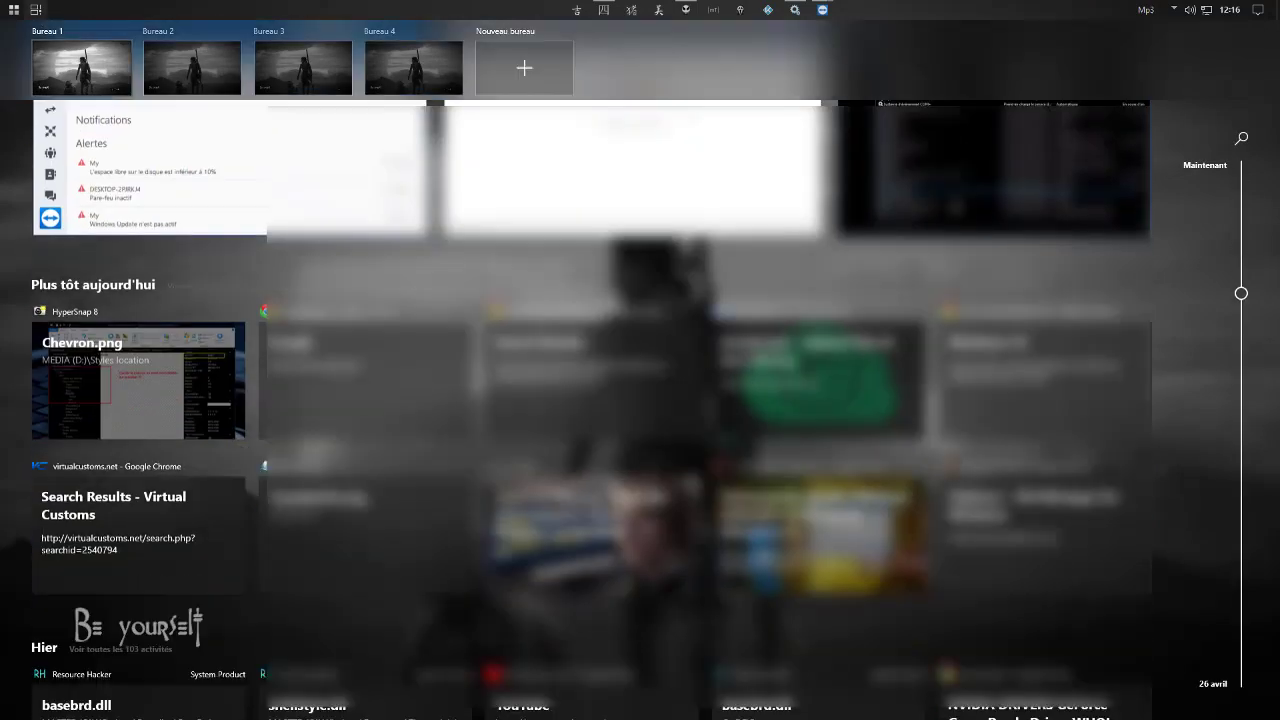
{"action": "scroll", "coordinate": [138, 470], "scroll_direction": "down", "scroll_amount": 3}
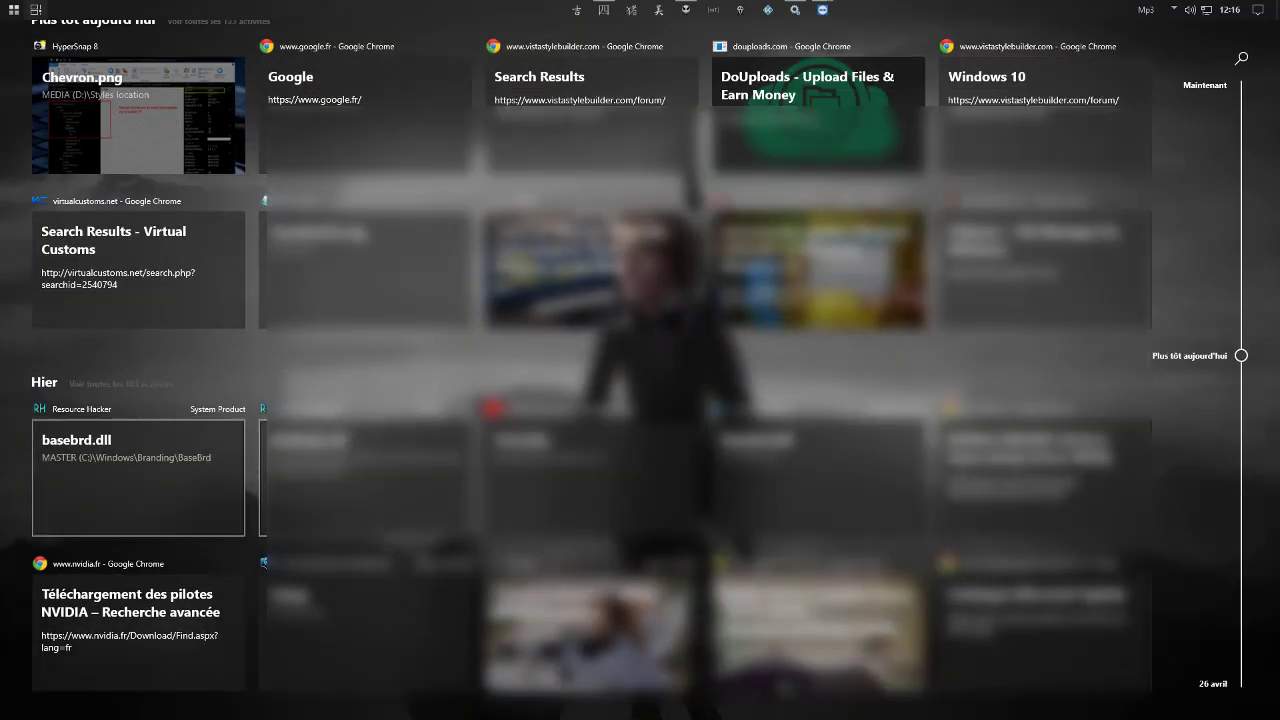
{"action": "scroll", "coordinate": [138, 470], "scroll_direction": "down", "scroll_amount": 4}
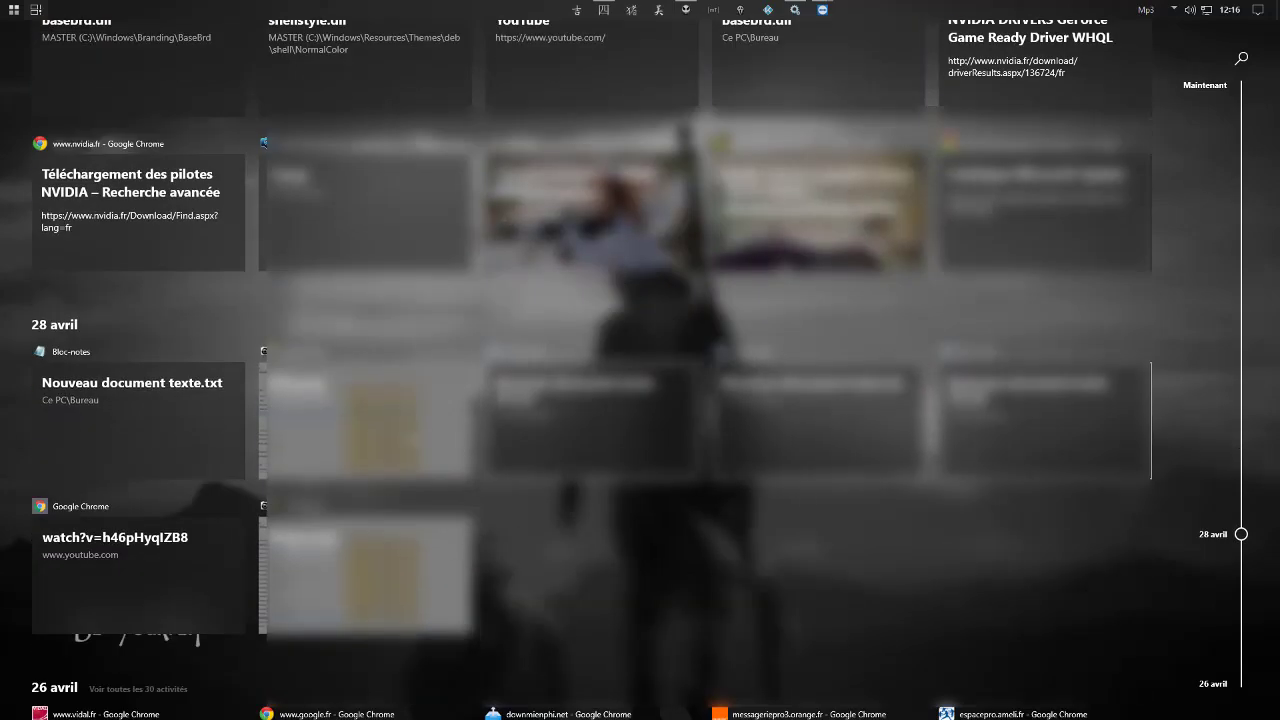
{"action": "scroll", "coordinate": [138, 470], "scroll_direction": "down", "scroll_amount": 3}
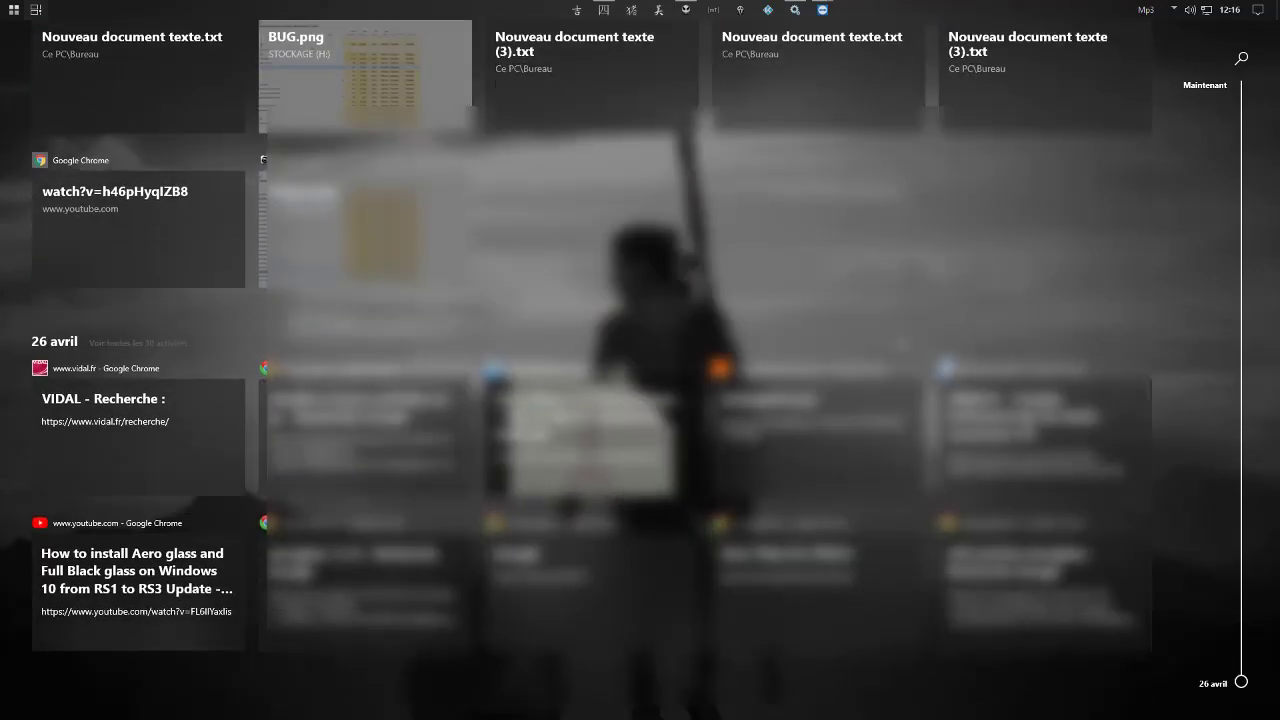
{"action": "scroll", "coordinate": [138, 470], "scroll_direction": "up", "scroll_amount": 10}
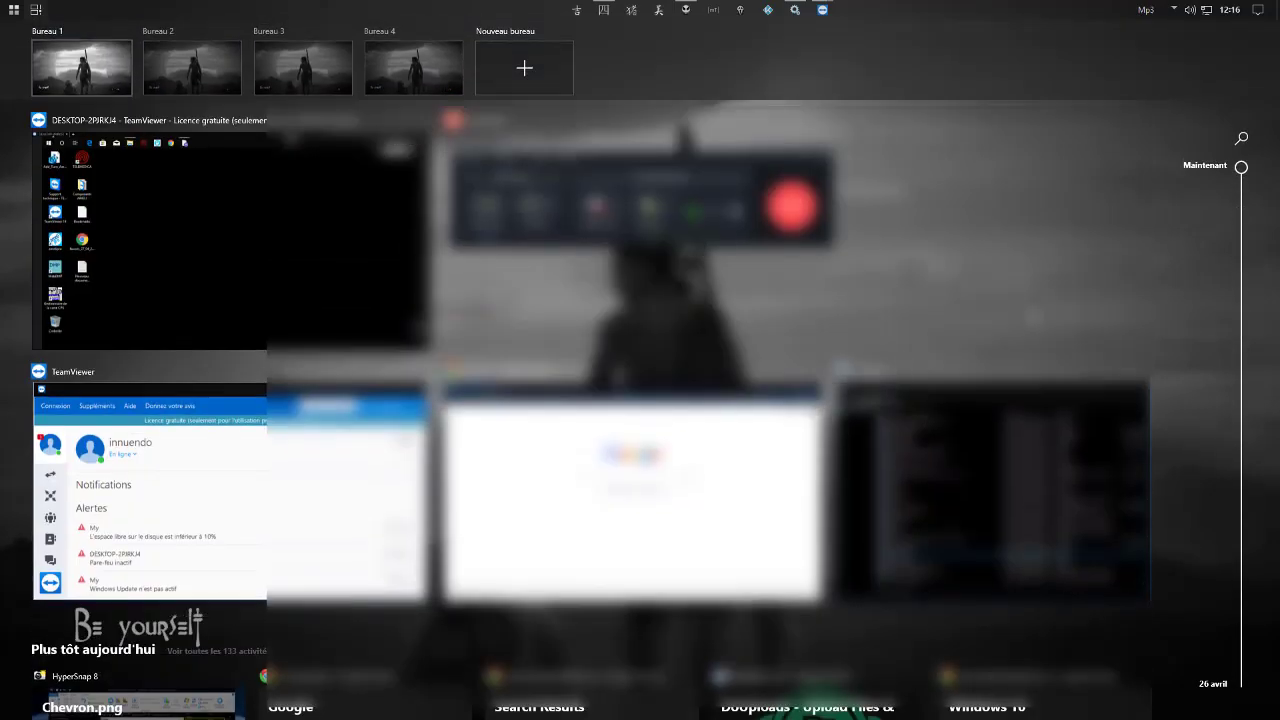
{"action": "scroll", "coordinate": [138, 470], "scroll_direction": "down", "scroll_amount": 3}
{"action": "scroll", "coordinate": [78, 286], "scroll_direction": "up", "scroll_amount": 4}
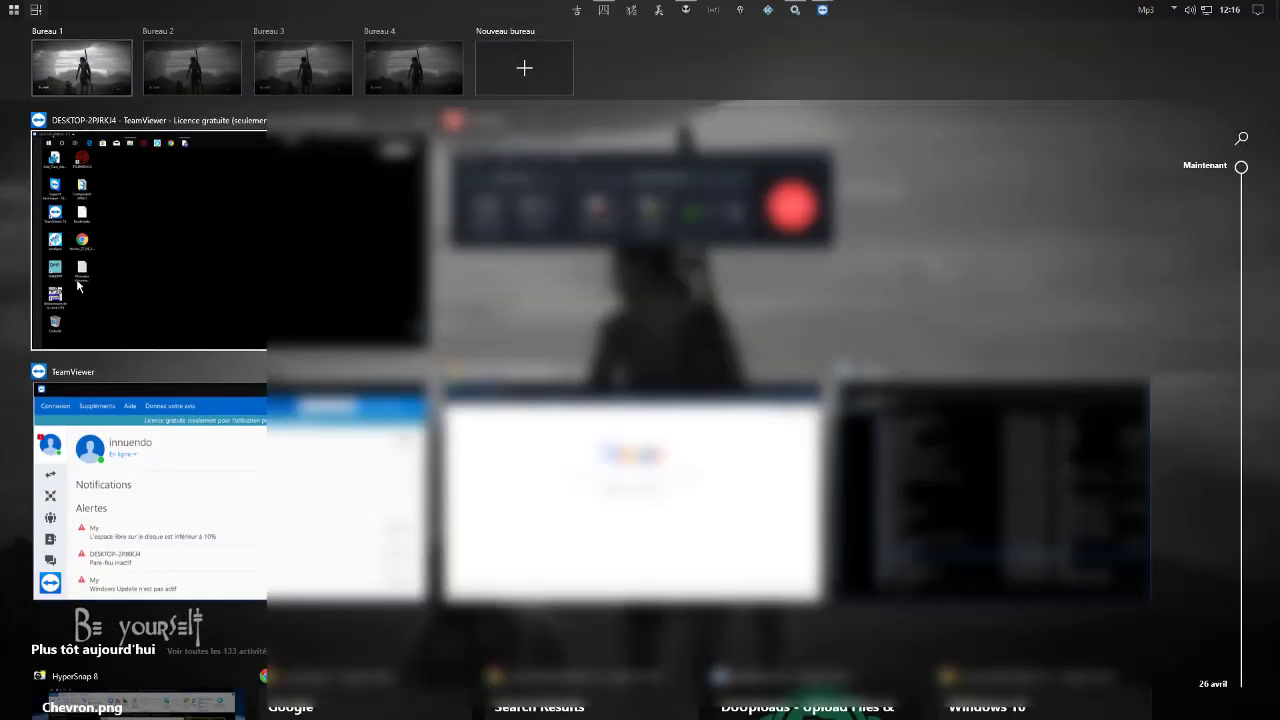
{"action": "scroll", "coordinate": [78, 286], "scroll_direction": "down", "scroll_amount": 3}
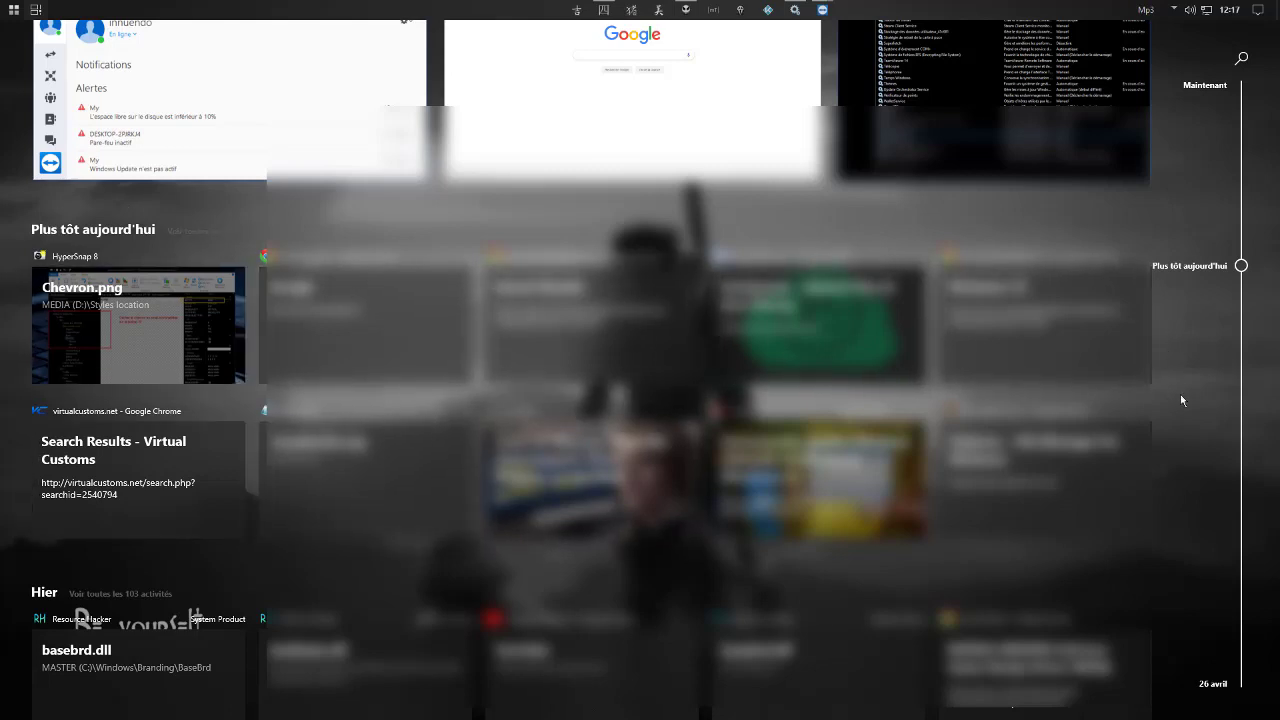
{"action": "scroll", "coordinate": [1202, 443], "scroll_direction": "down", "scroll_amount": 10}
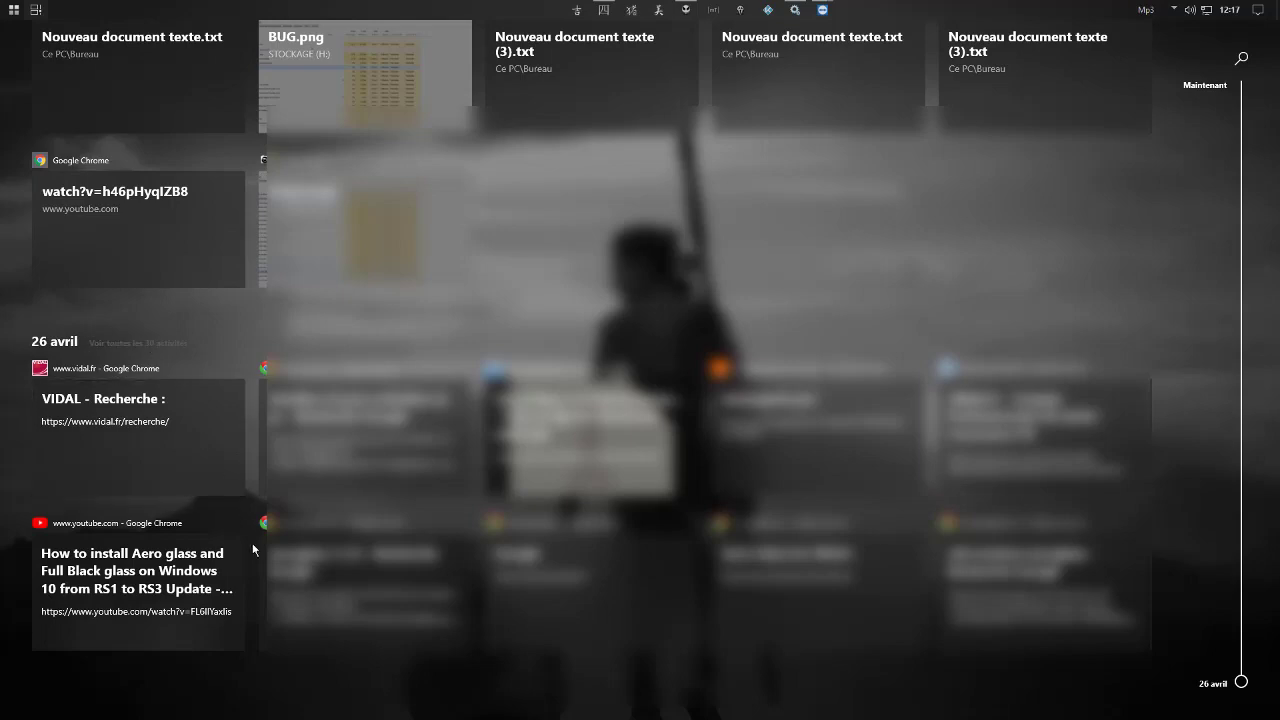
{"action": "scroll", "coordinate": [253, 548], "scroll_direction": "up", "scroll_amount": 10}
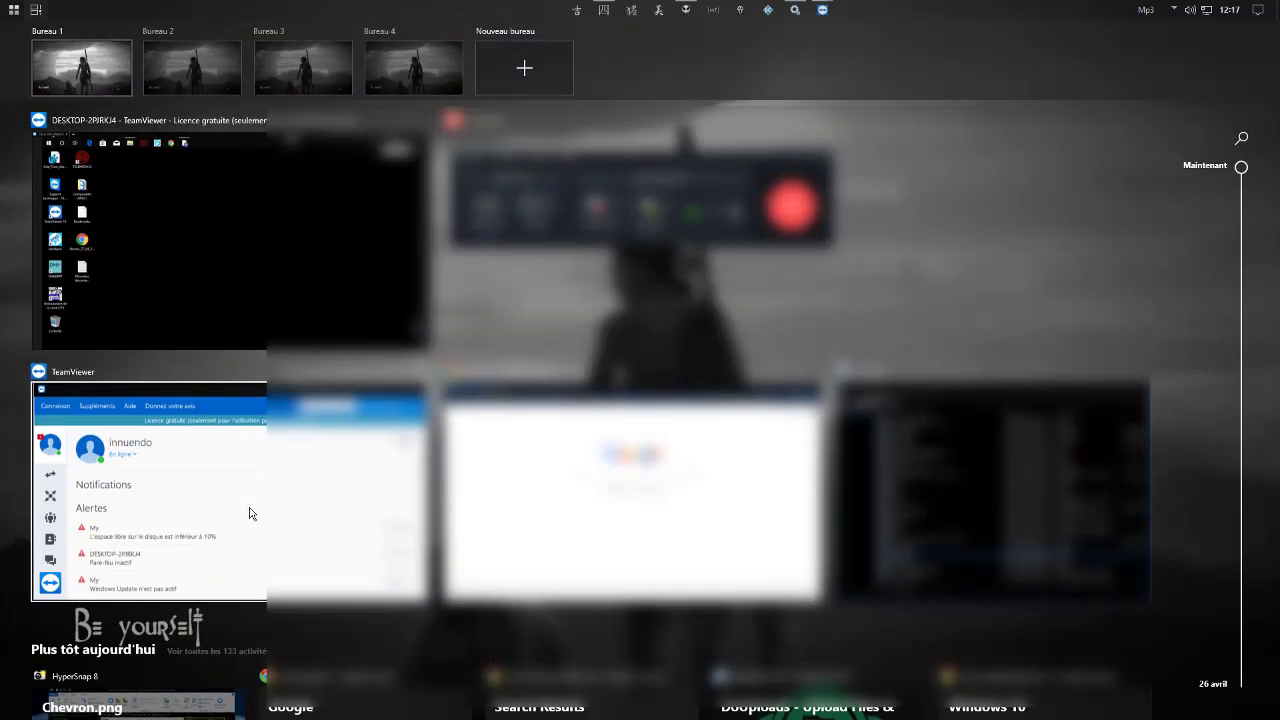
{"action": "scroll", "coordinate": [176, 401], "scroll_direction": "down", "scroll_amount": 3}
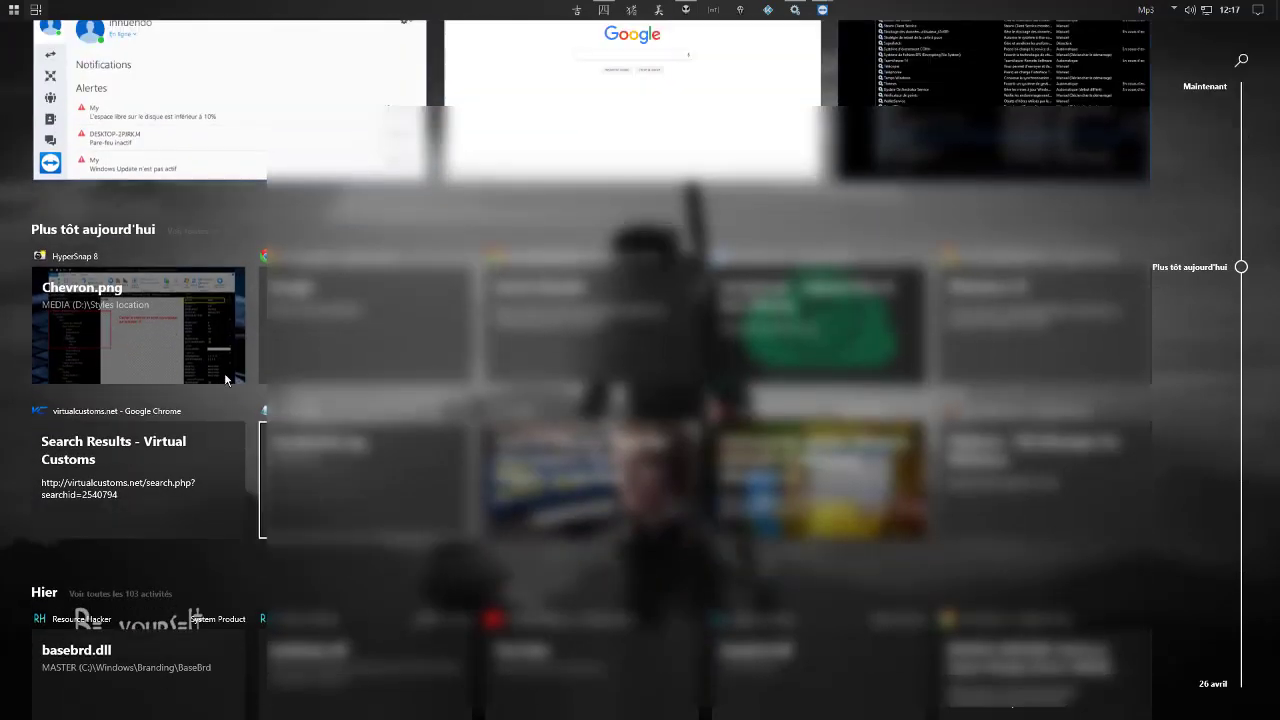
{"action": "scroll", "coordinate": [189, 262], "scroll_direction": "up", "scroll_amount": 3}
{"action": "scroll", "coordinate": [189, 262], "scroll_direction": "down", "scroll_amount": 8}
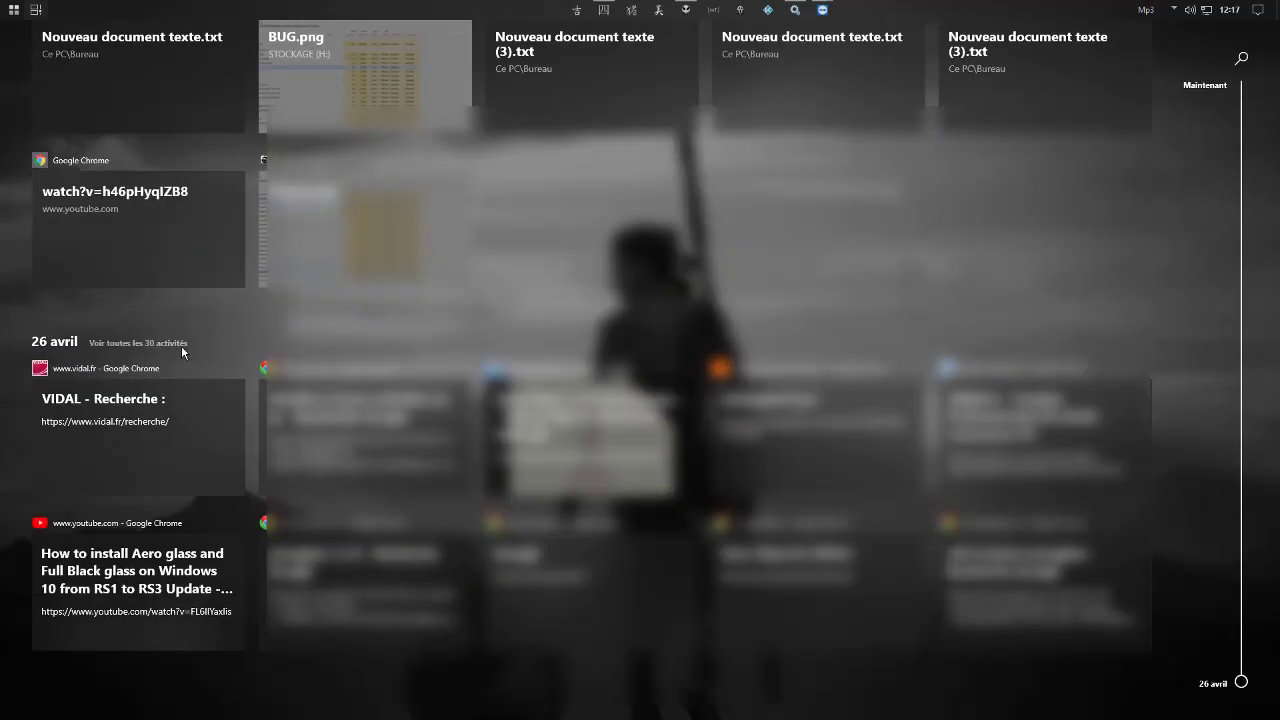
- Show all of the 26 avril activities, look through them by hour, and return to showing only the top activities
{"action": "left_click", "coordinate": [177, 344]}
{"action": "scroll", "coordinate": [177, 344], "scroll_direction": "down", "scroll_amount": 5}
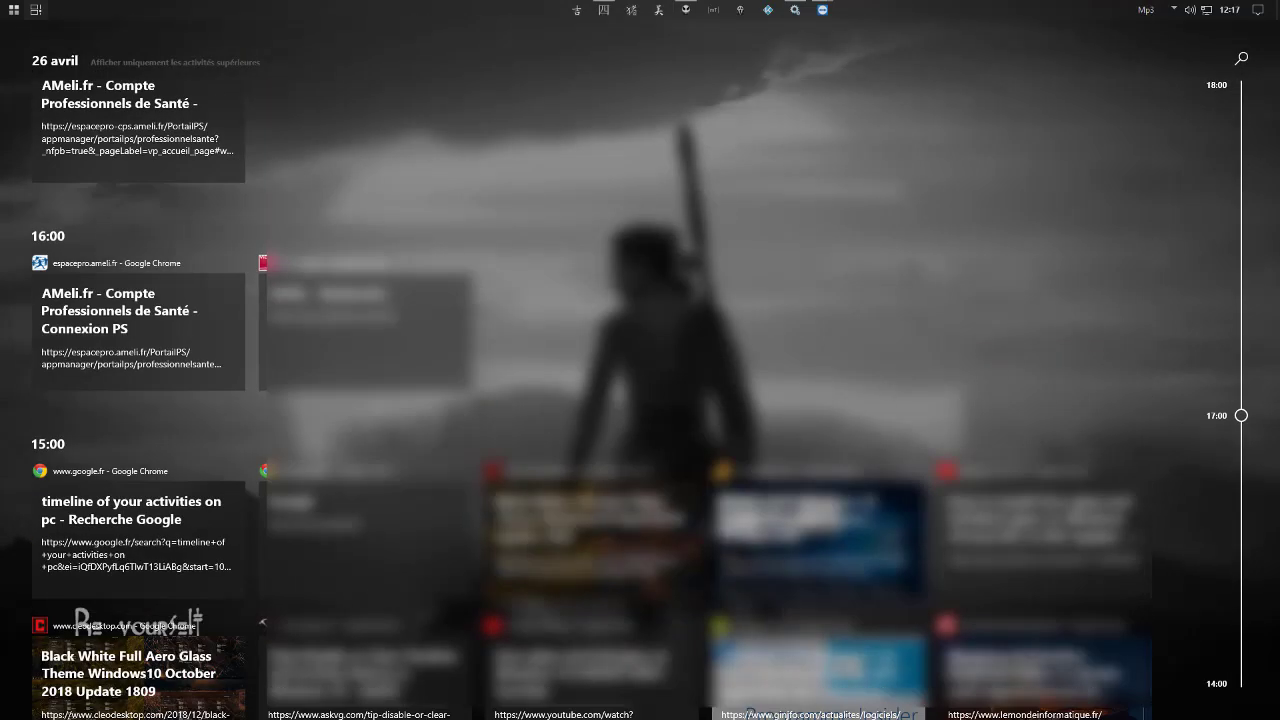
{"action": "scroll", "coordinate": [177, 344], "scroll_direction": "up", "scroll_amount": 5}
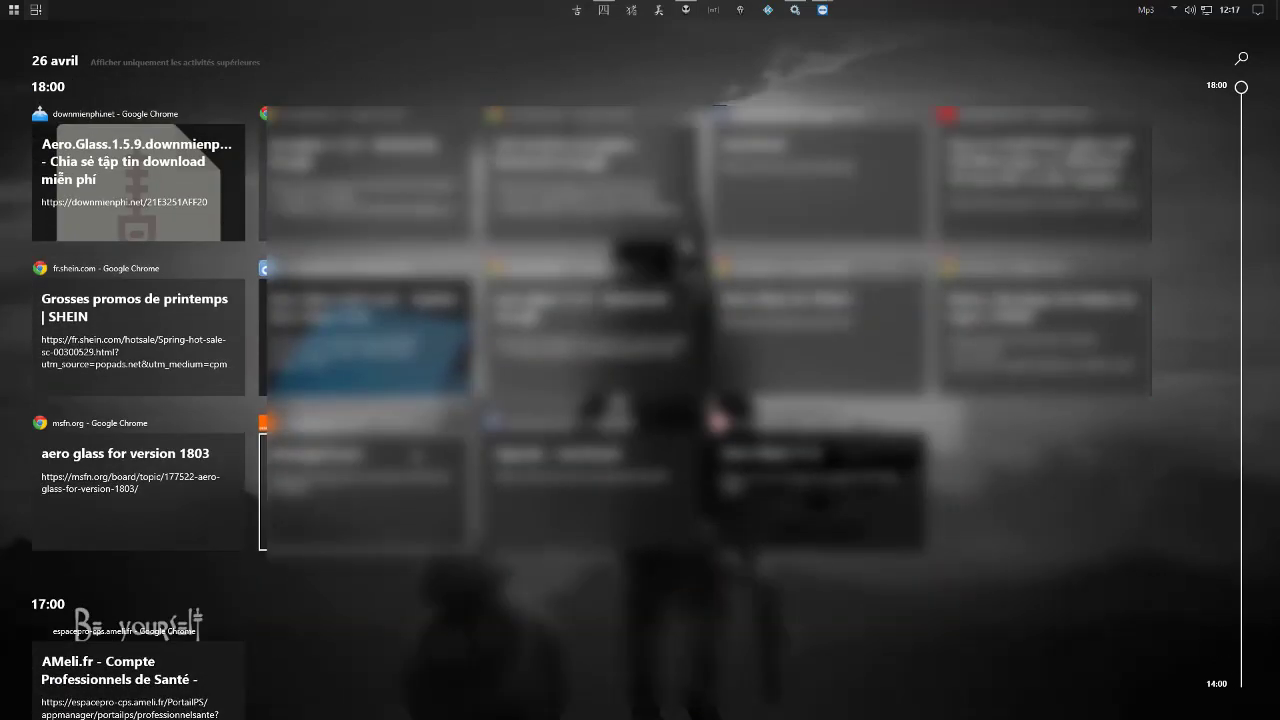
{"action": "scroll", "coordinate": [177, 344], "scroll_direction": "down", "scroll_amount": 5}
{"action": "scroll", "coordinate": [177, 344], "scroll_direction": "up", "scroll_amount": 5}
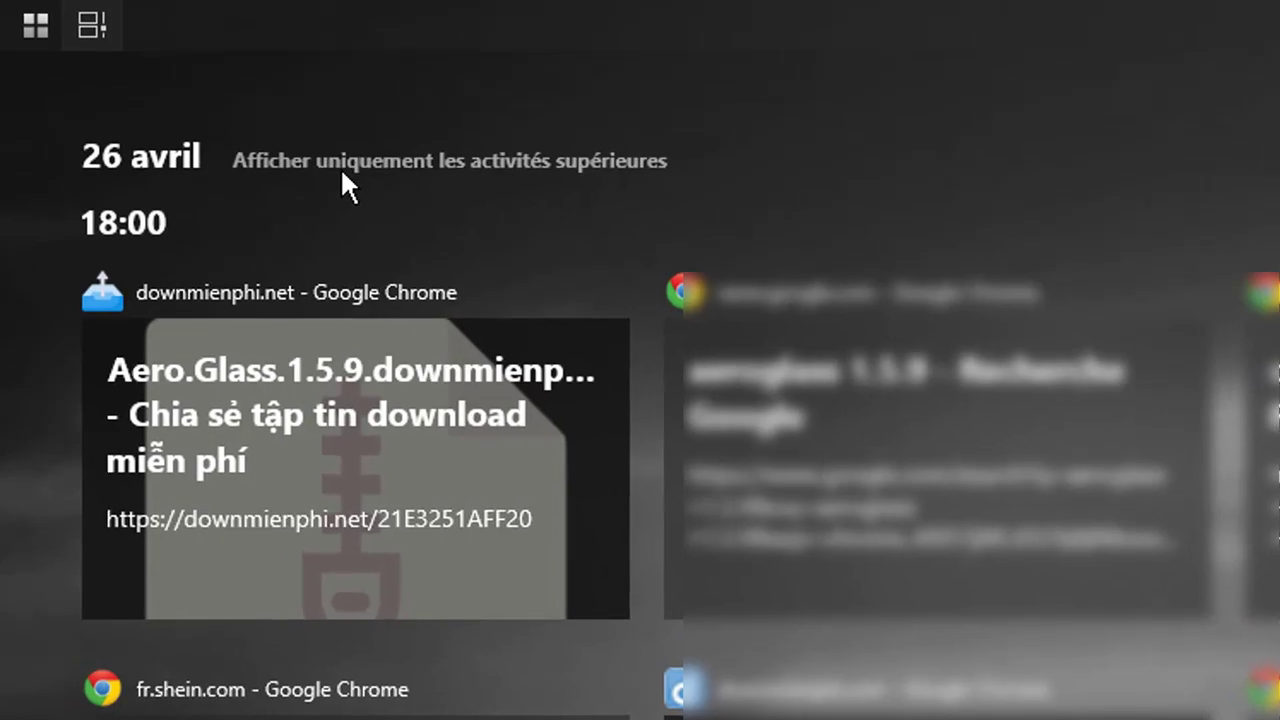
{"action": "left_click", "coordinate": [340, 165]}
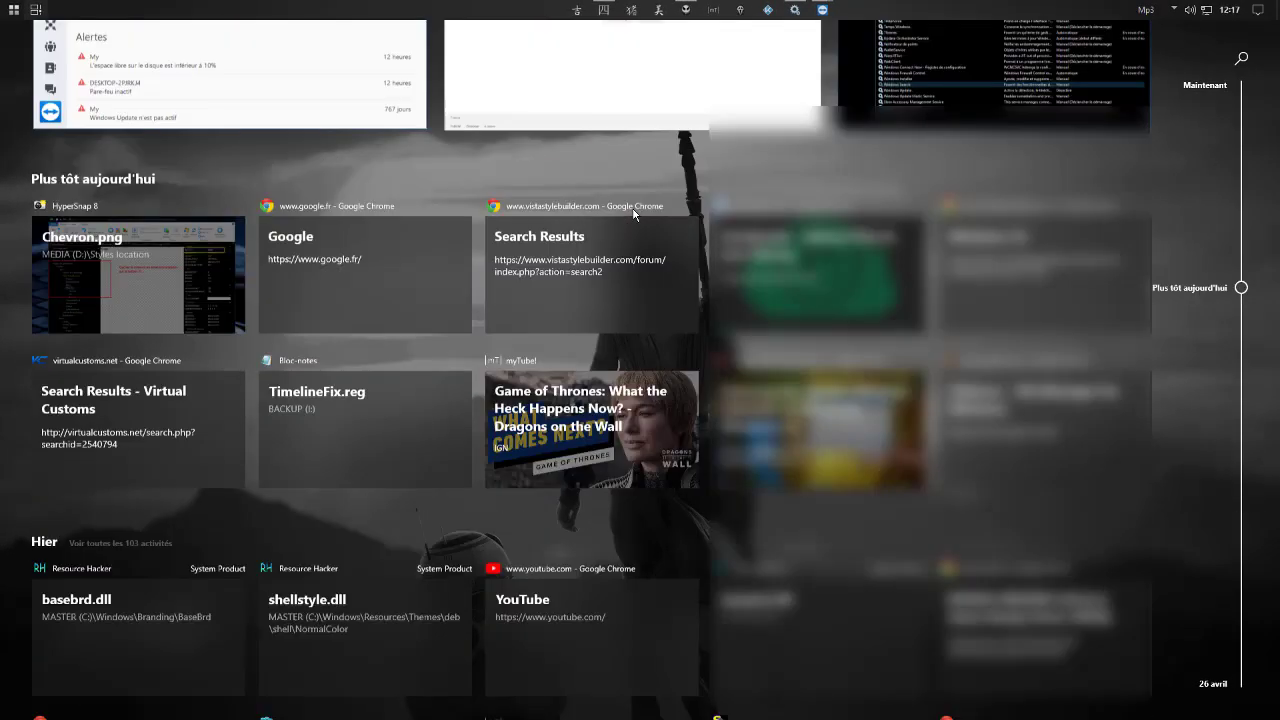
{"action": "scroll", "coordinate": [633, 213], "scroll_direction": "up", "scroll_amount": 5}
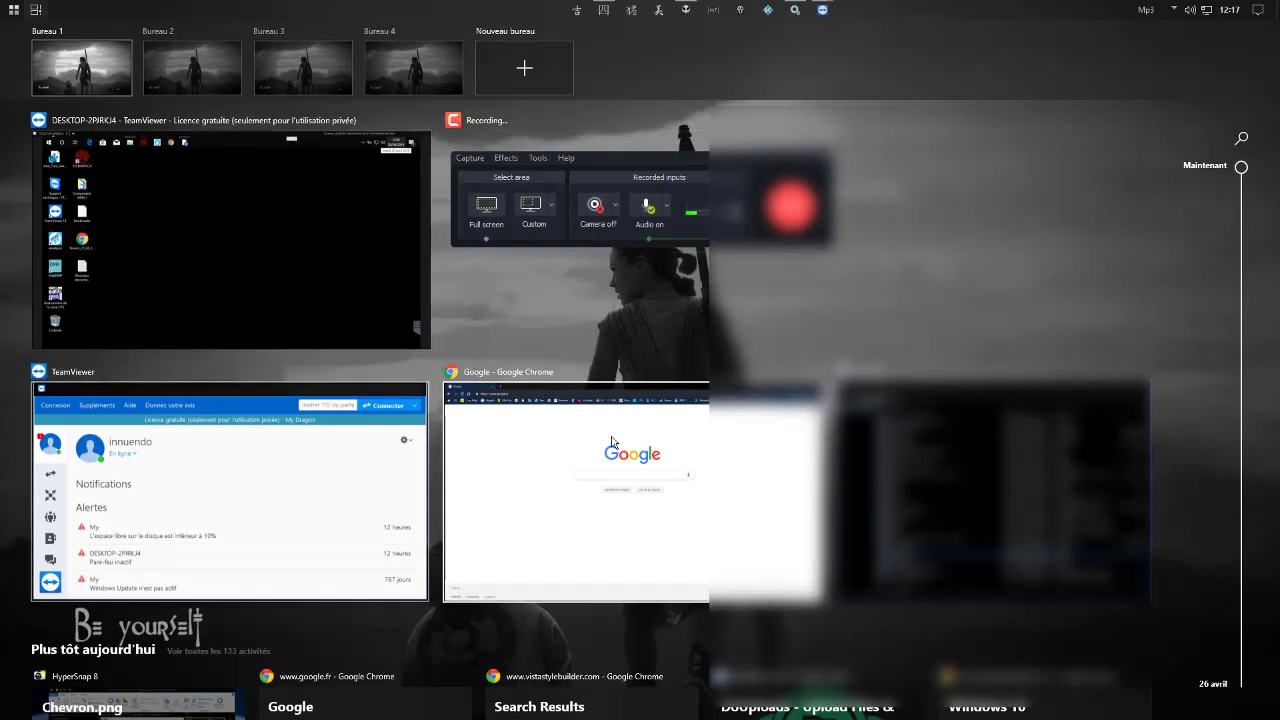
- Move the Google Chrome window to Bureau 2 in Task View and look over today's and yesterday's timeline activities
{"action": "left_click_drag", "start_coordinate": [612, 441], "coordinate": [193, 92]}
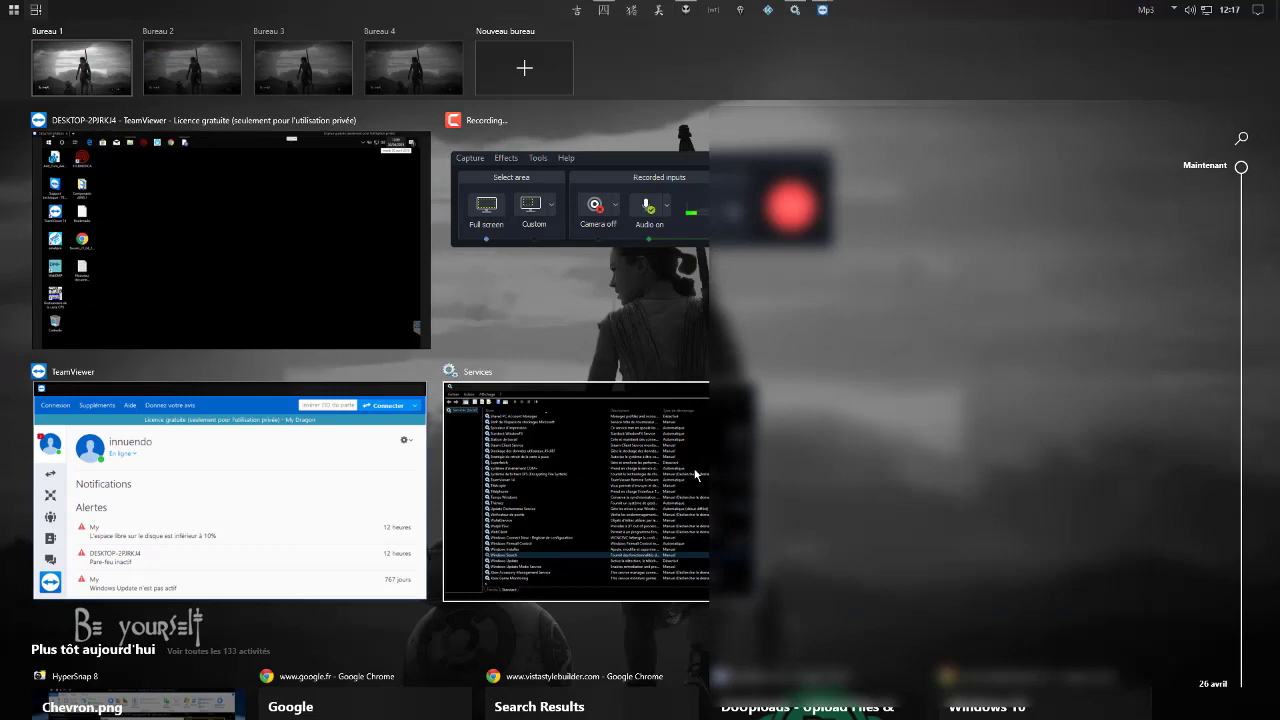
{"action": "scroll", "coordinate": [697, 474], "scroll_direction": "down", "scroll_amount": 5}
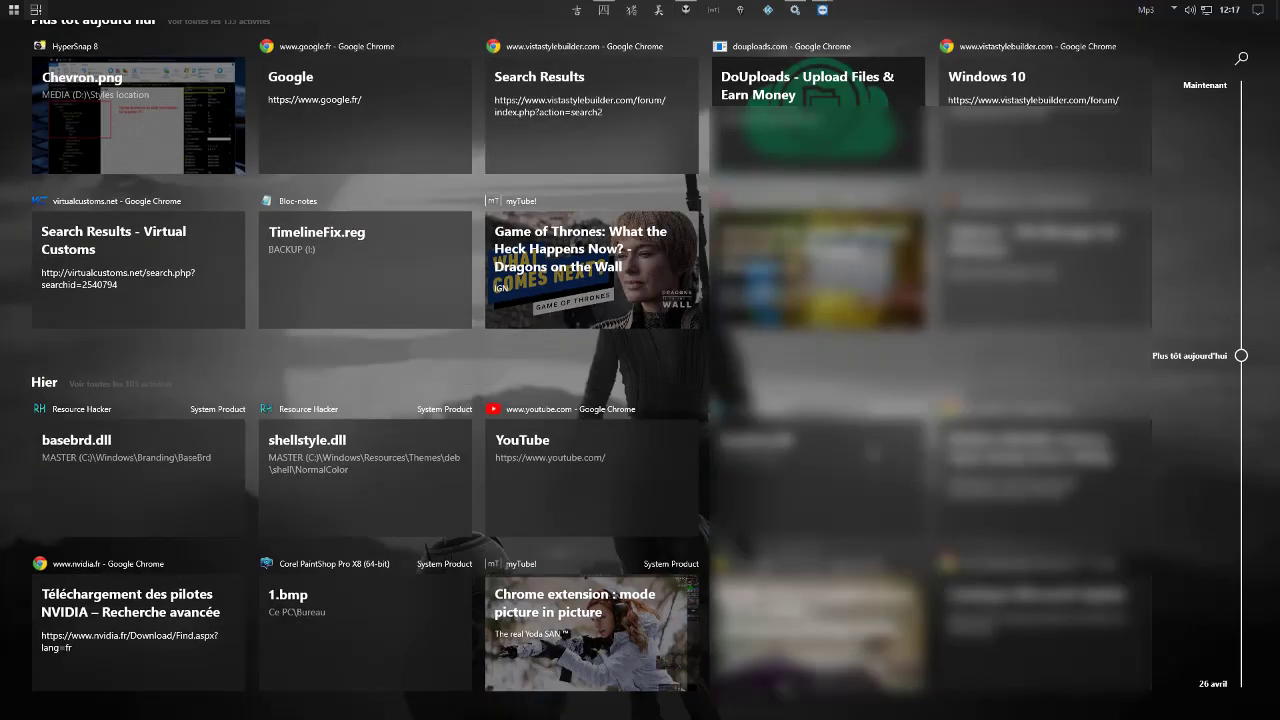
{"action": "scroll", "coordinate": [873, 454], "scroll_direction": "up", "scroll_amount": 3}
{"action": "scroll", "coordinate": [997, 468], "scroll_direction": "up", "scroll_amount": 1}
{"action": "scroll", "coordinate": [997, 468], "scroll_direction": "down", "scroll_amount": 3}
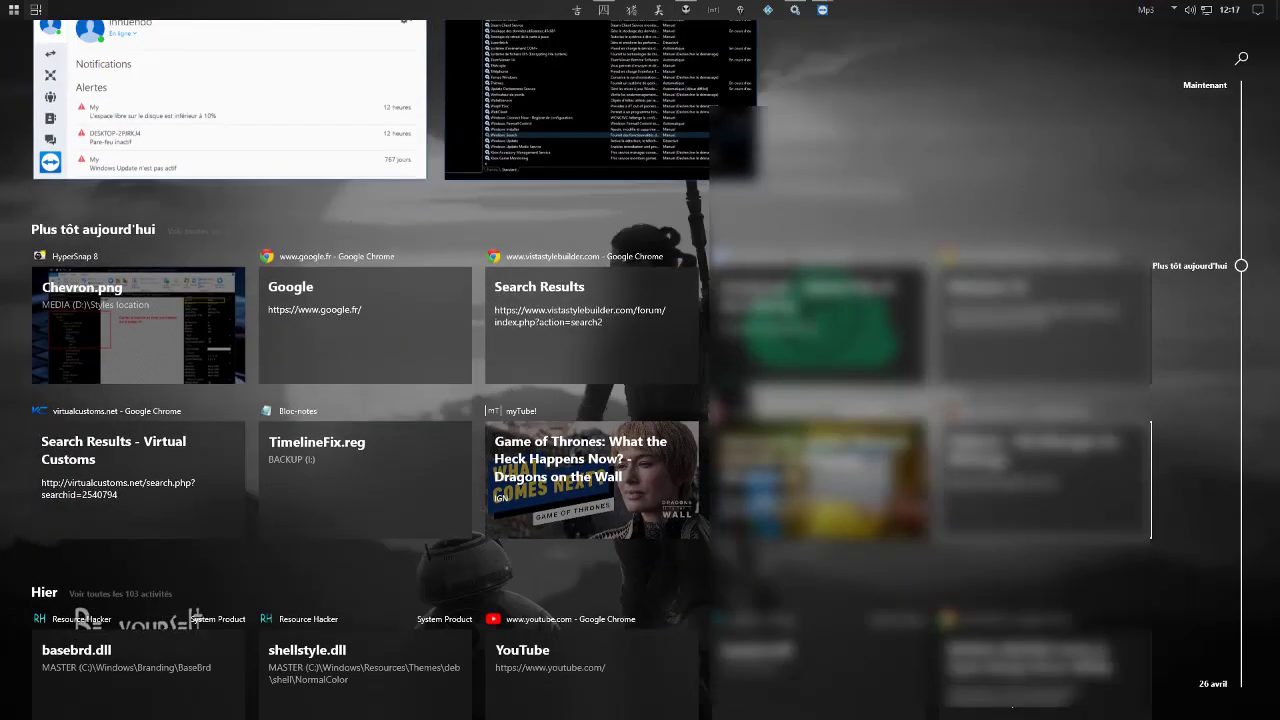
{"action": "scroll", "coordinate": [997, 468], "scroll_direction": "up", "scroll_amount": 4}
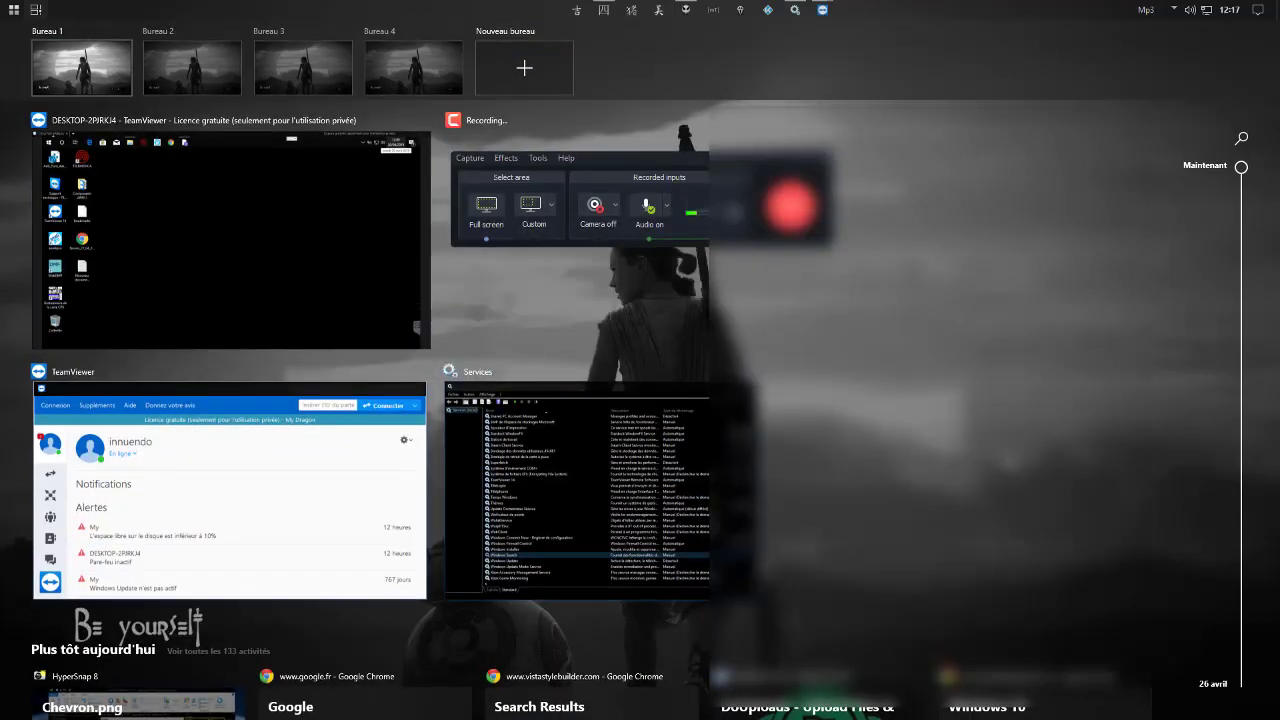
- Examine the deletion options of today's vistastylebuilder.com Search Results activity in the timeline, dismiss them and close Task View
{"action": "scroll", "coordinate": [1013, 463], "scroll_direction": "down", "scroll_amount": 3}
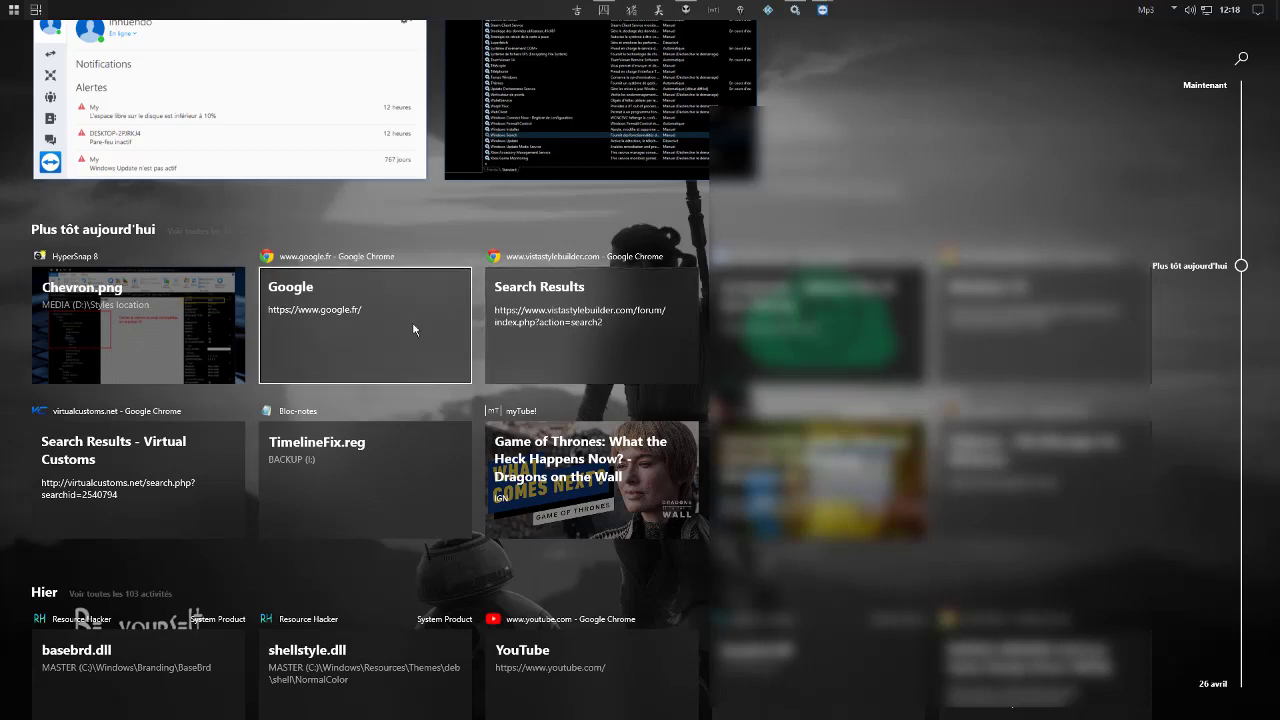
{"action": "scroll", "coordinate": [634, 461], "scroll_direction": "down", "scroll_amount": 4}
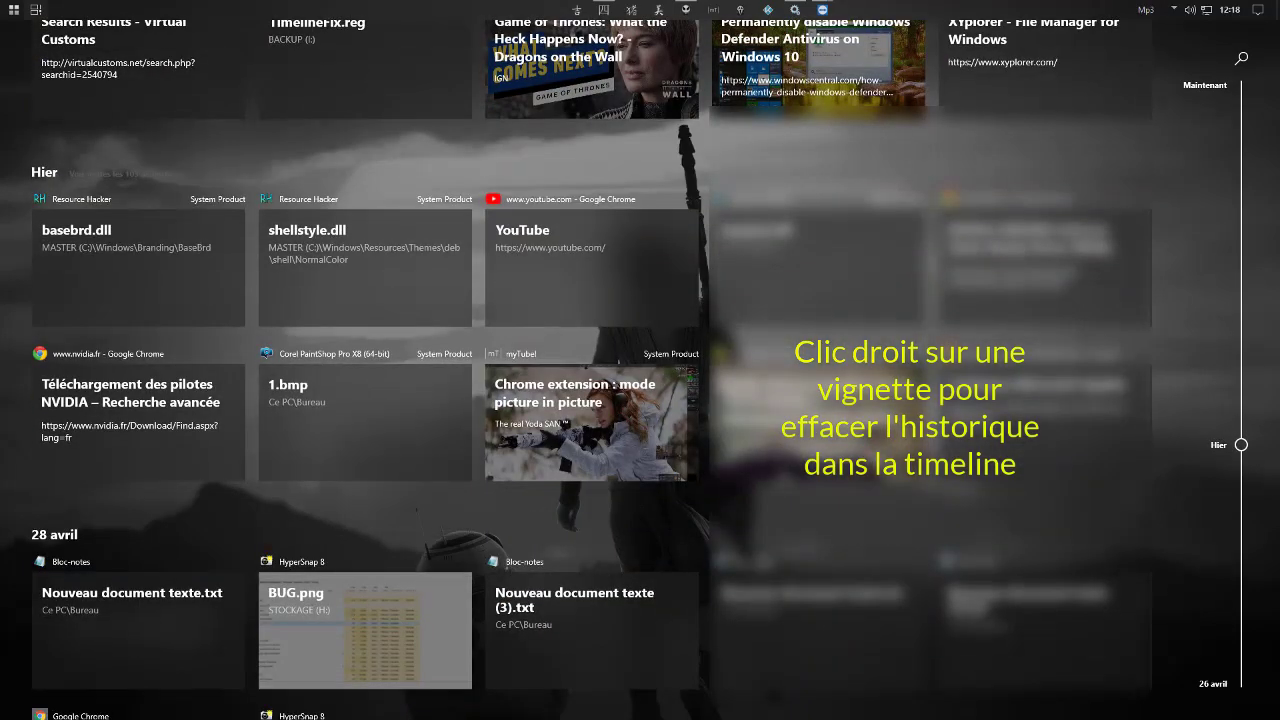
{"action": "scroll", "coordinate": [634, 461], "scroll_direction": "up", "scroll_amount": 6}
{"action": "right_click", "coordinate": [559, 530]}
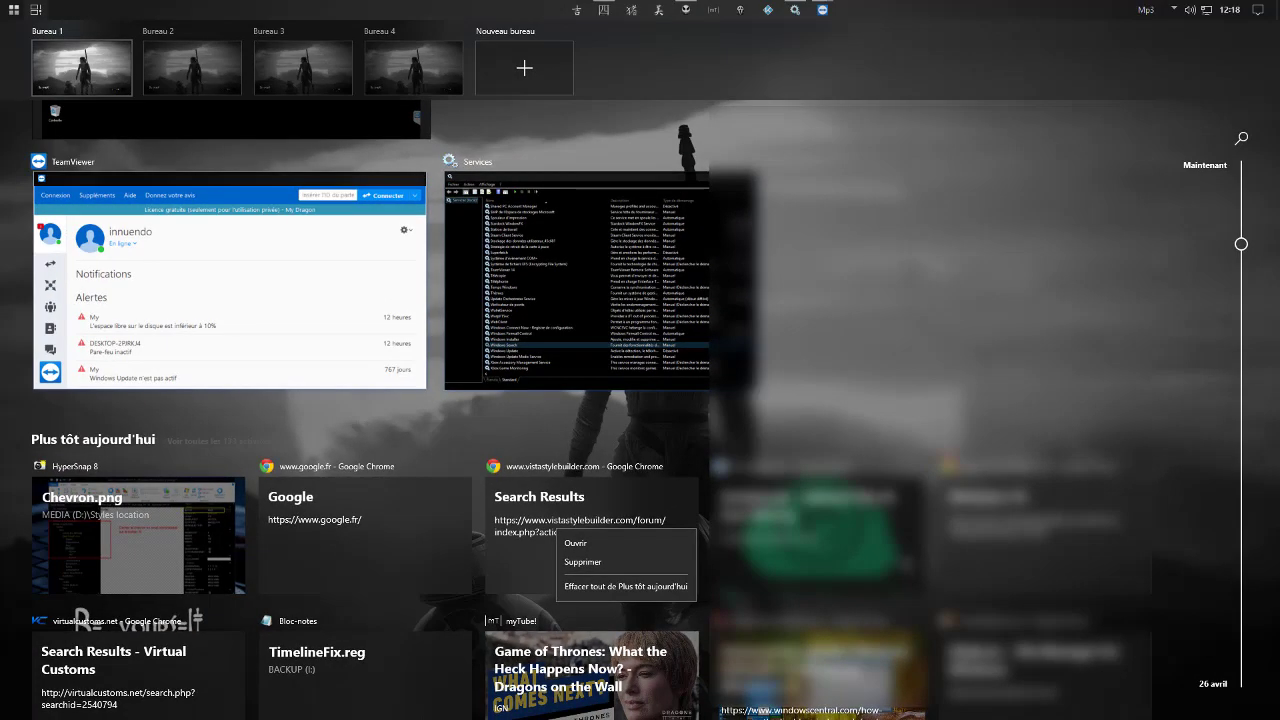
{"action": "key", "text": "Escape"}
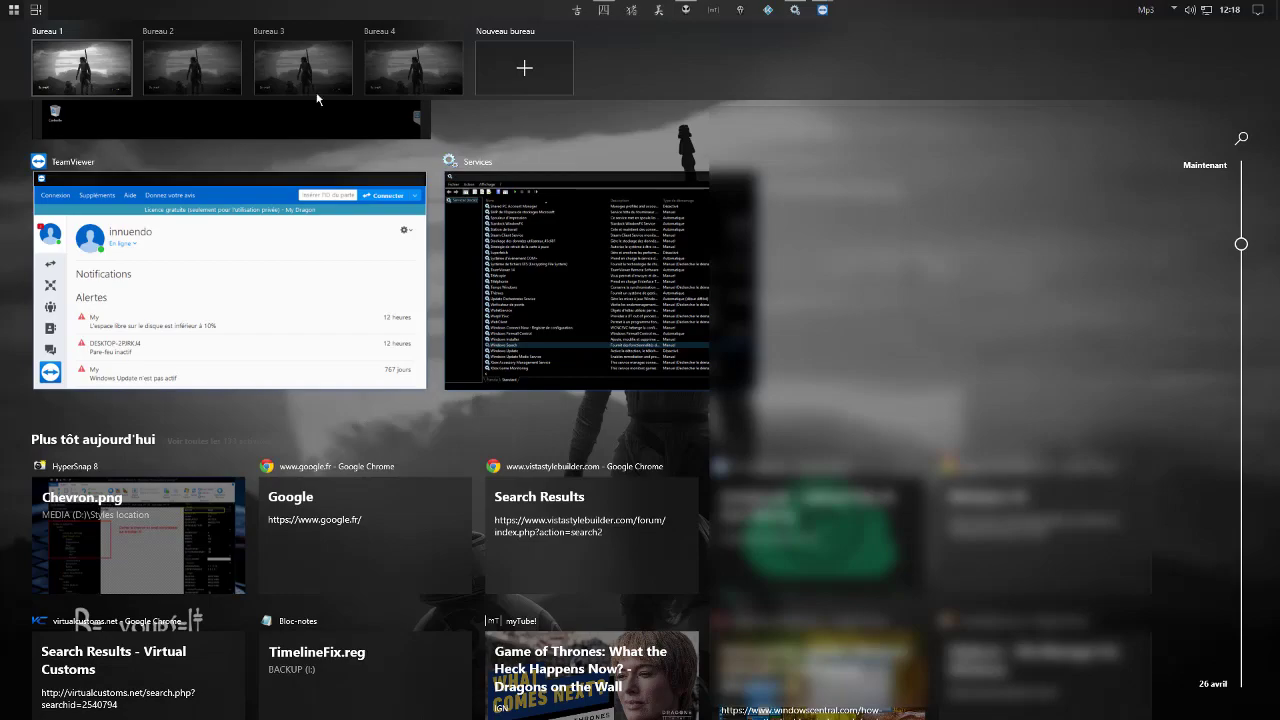
{"action": "left_click", "coordinate": [38, 12]}
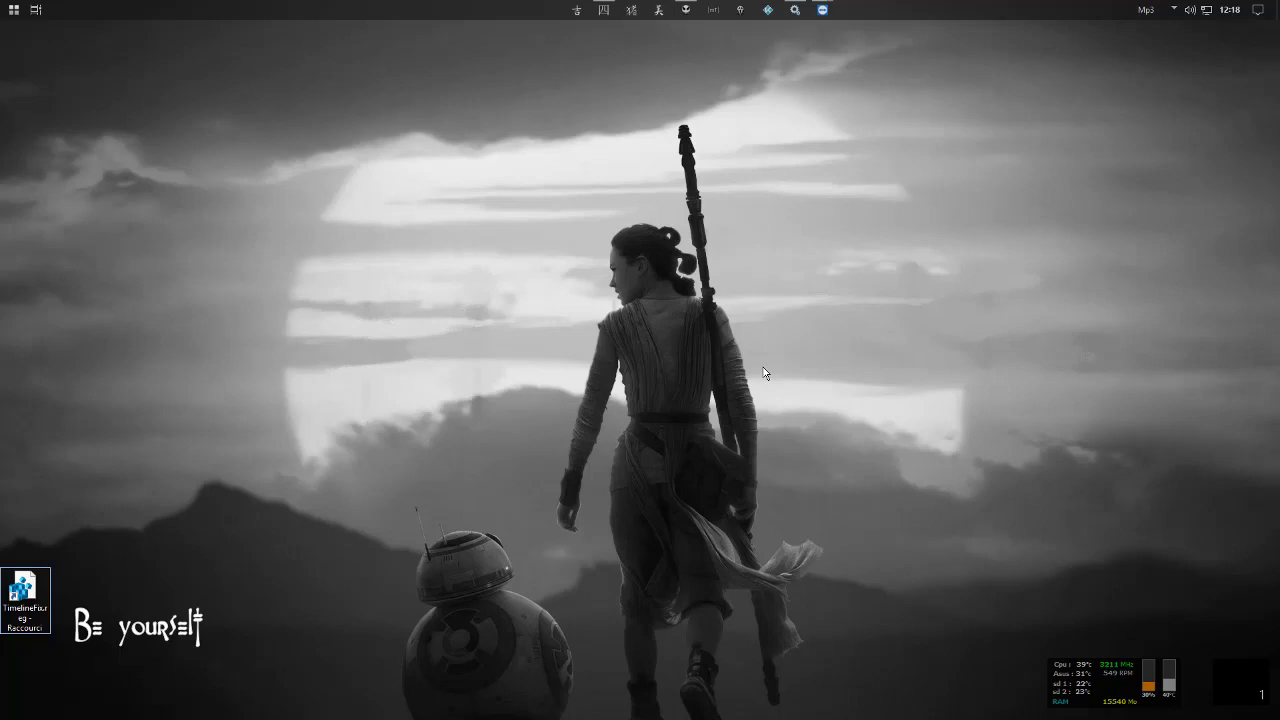
- Open the taskbar tweaking utility, review its double-click and middle-click actions for empty taskbar space, and close it
{"action": "left_click", "coordinate": [1174, 10]}
{"action": "left_click", "coordinate": [1214, 33]}
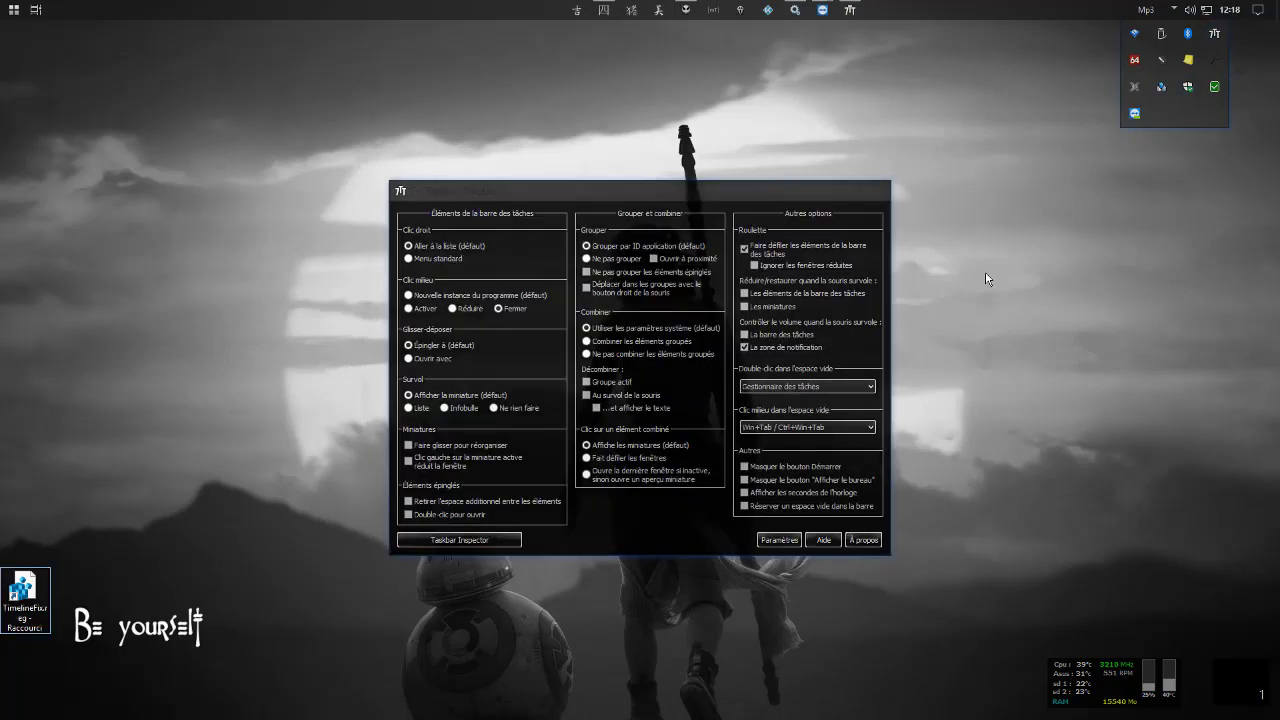
{"action": "left_click", "coordinate": [1175, 12]}
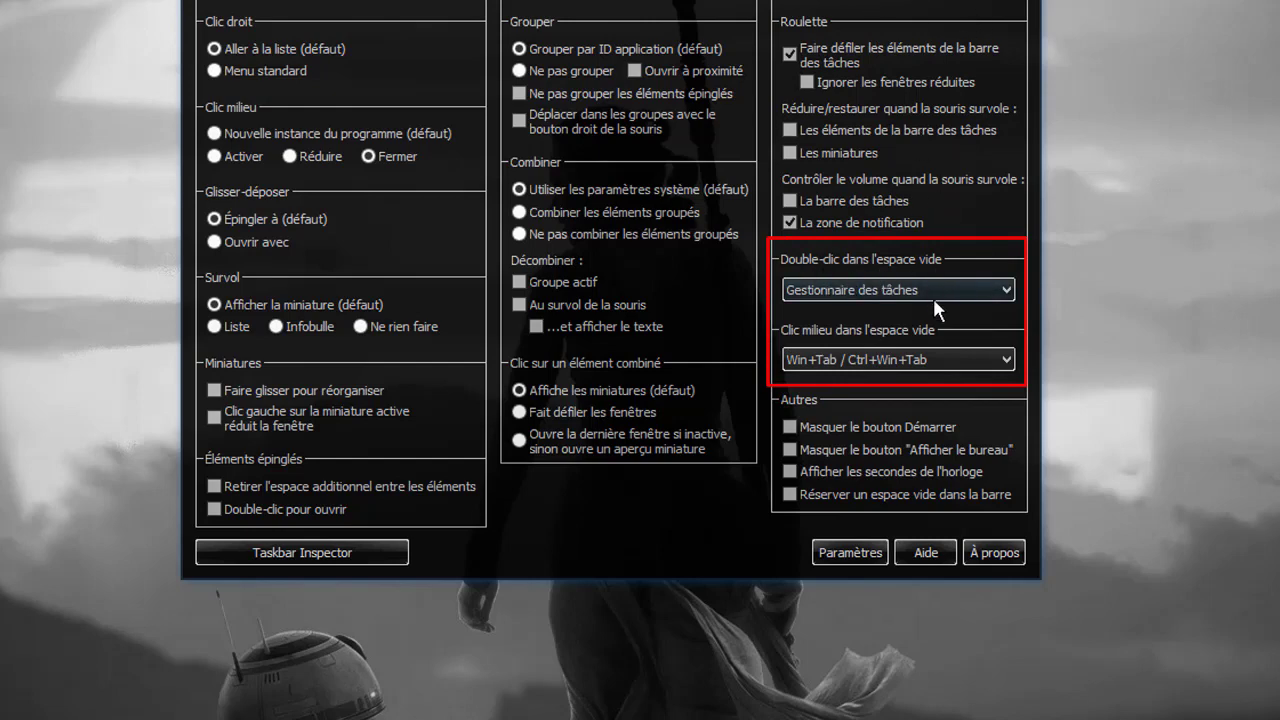
{"action": "left_click", "coordinate": [883, 291]}
{"action": "left_click", "coordinate": [882, 358]}
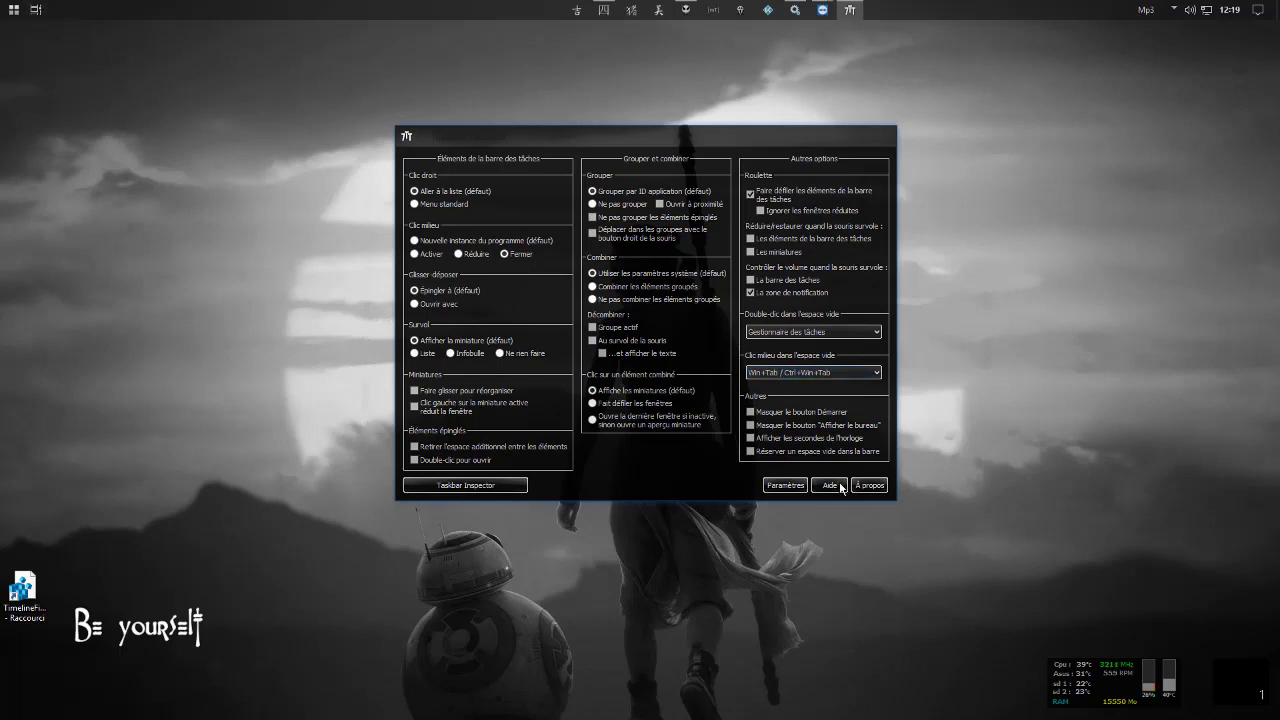
{"action": "left_click", "coordinate": [879, 138]}
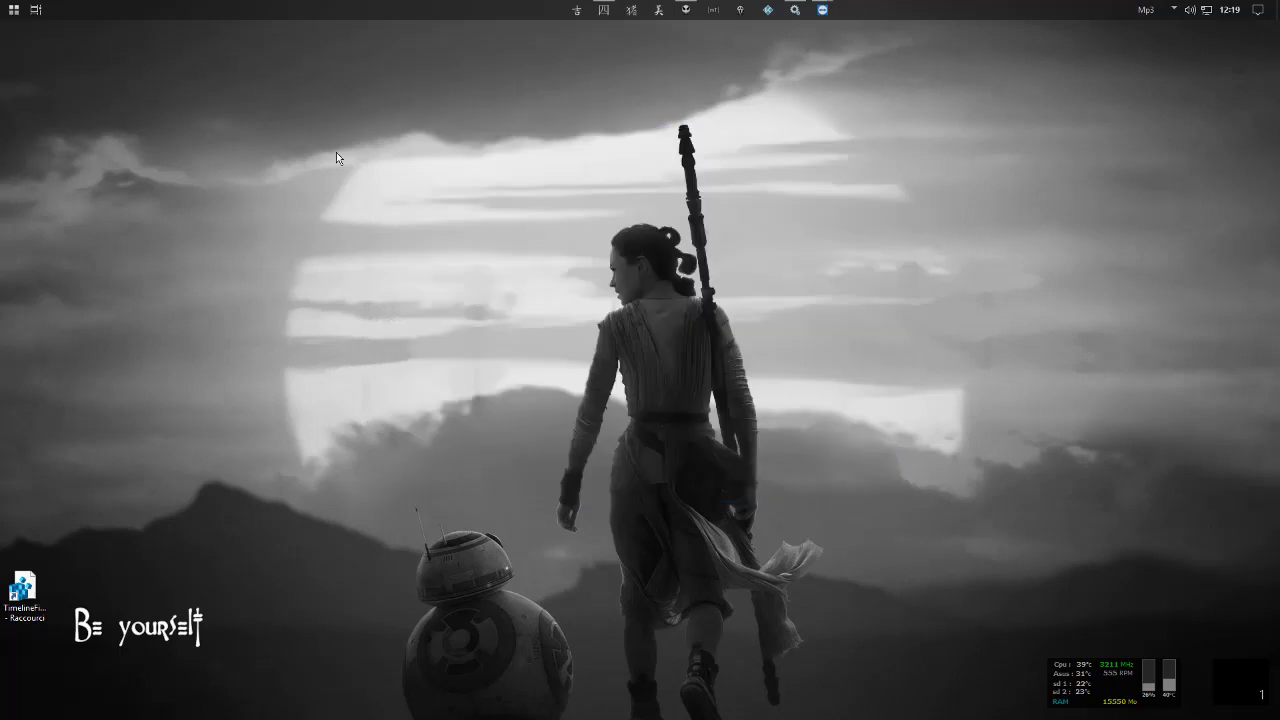
- Hide the Applications actives button from the taskbar and check that Task View and its timeline open without it
{"action": "right_click", "coordinate": [143, 23]}
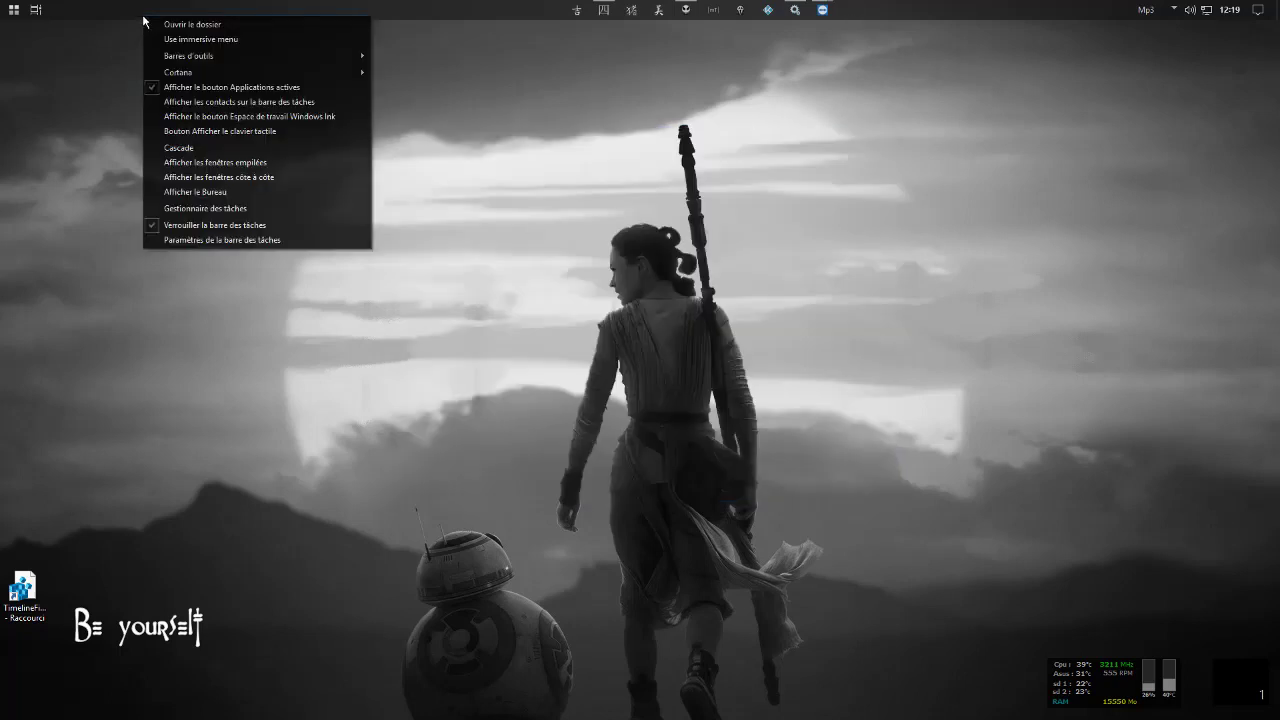
{"action": "left_click", "coordinate": [188, 90]}
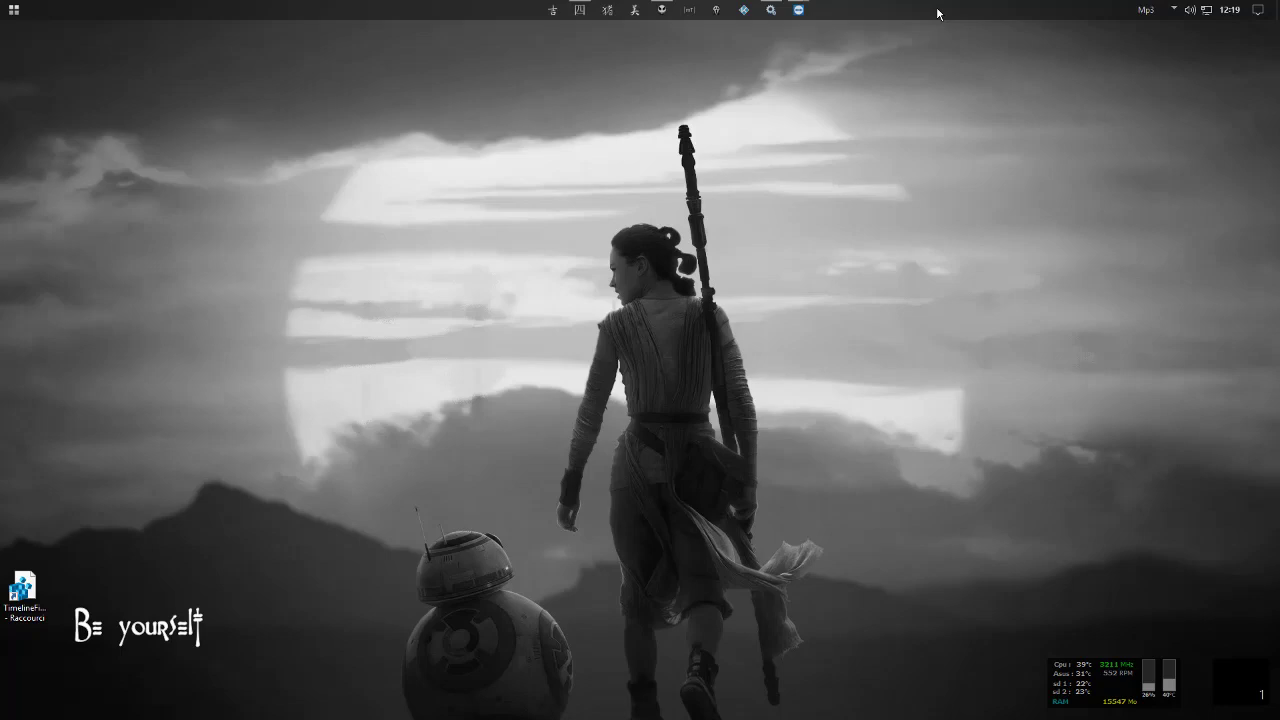
{"action": "key", "text": "super+Tab"}
{"action": "scroll", "coordinate": [1049, 270], "scroll_direction": "down", "scroll_amount": 5}
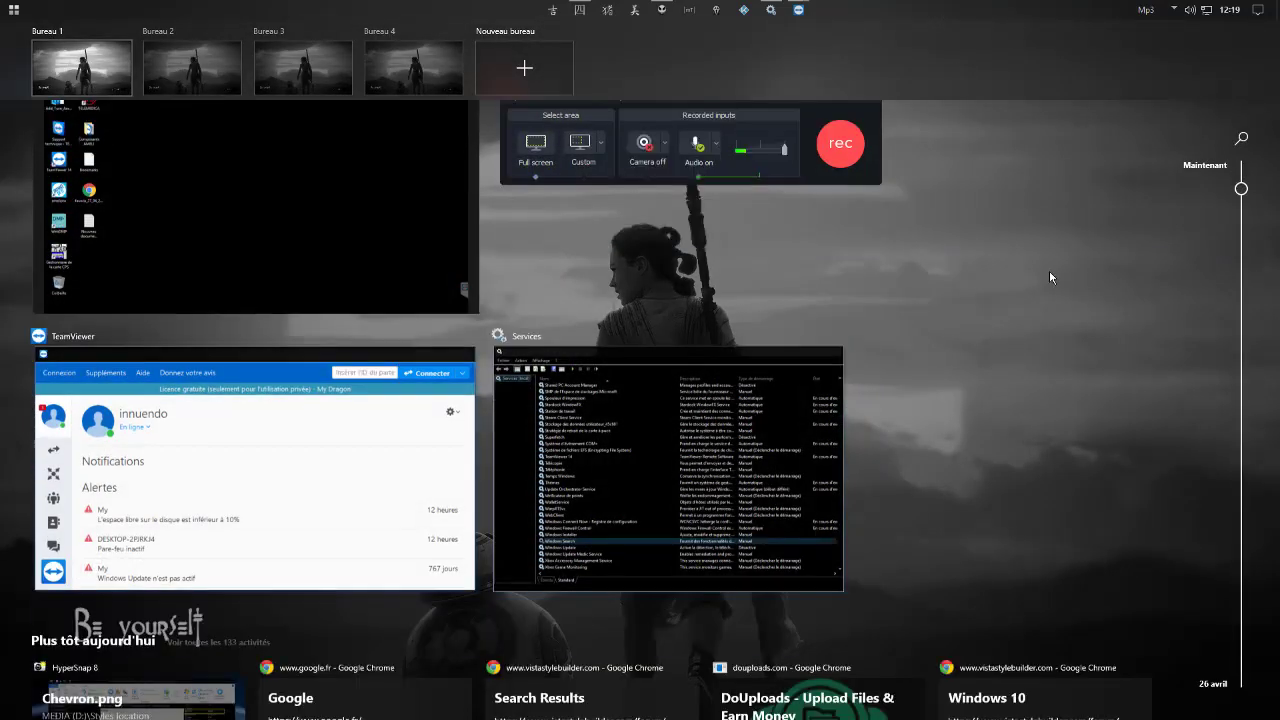
{"action": "scroll", "coordinate": [1046, 261], "scroll_direction": "up", "scroll_amount": 10}
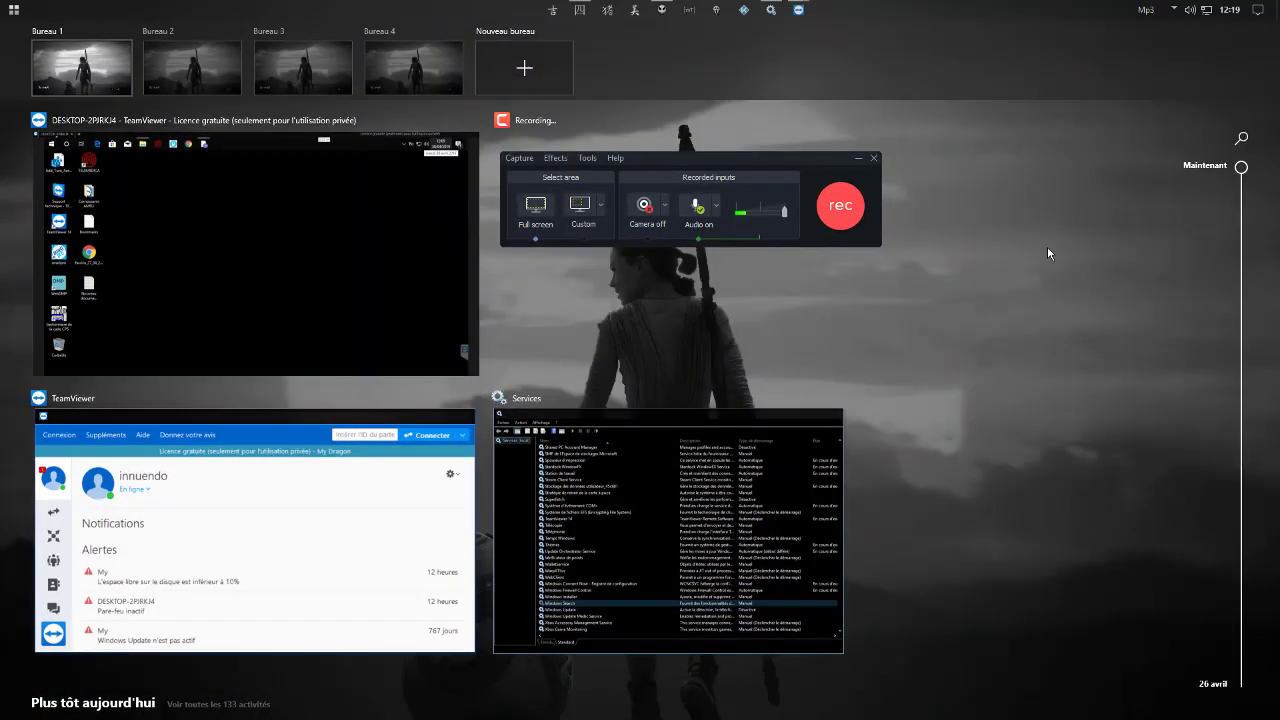
{"action": "left_click", "coordinate": [879, 71]}
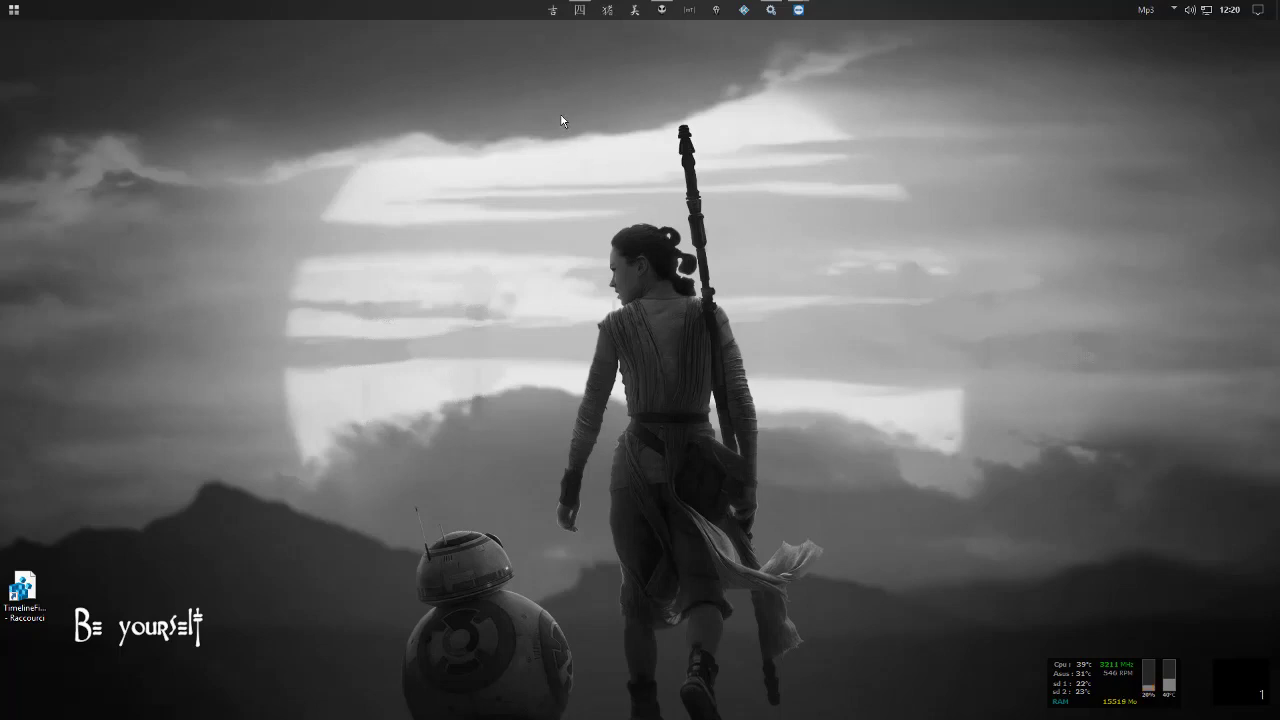
- Open a Ce PC window and try Aero Glass's accent color opacity at its minimum on it
{"action": "left_click", "coordinate": [553, 11]}
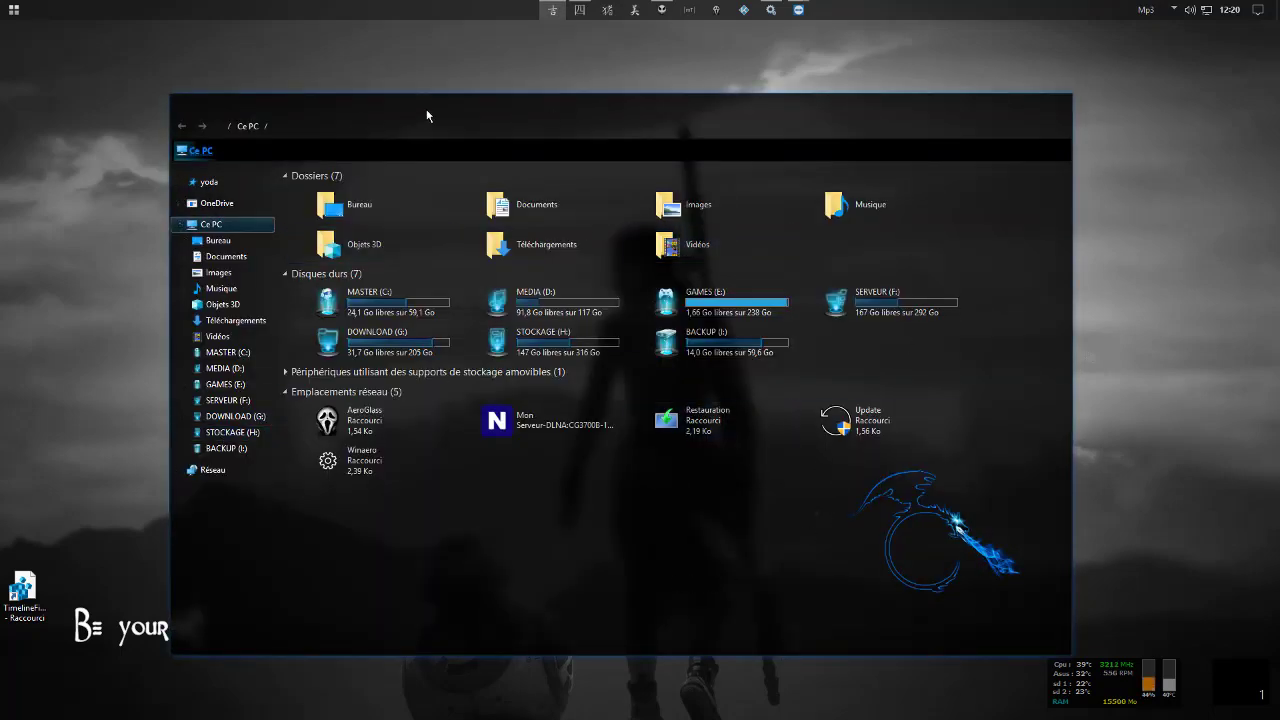
{"action": "left_click_drag", "start_coordinate": [426, 115], "coordinate": [531, 117]}
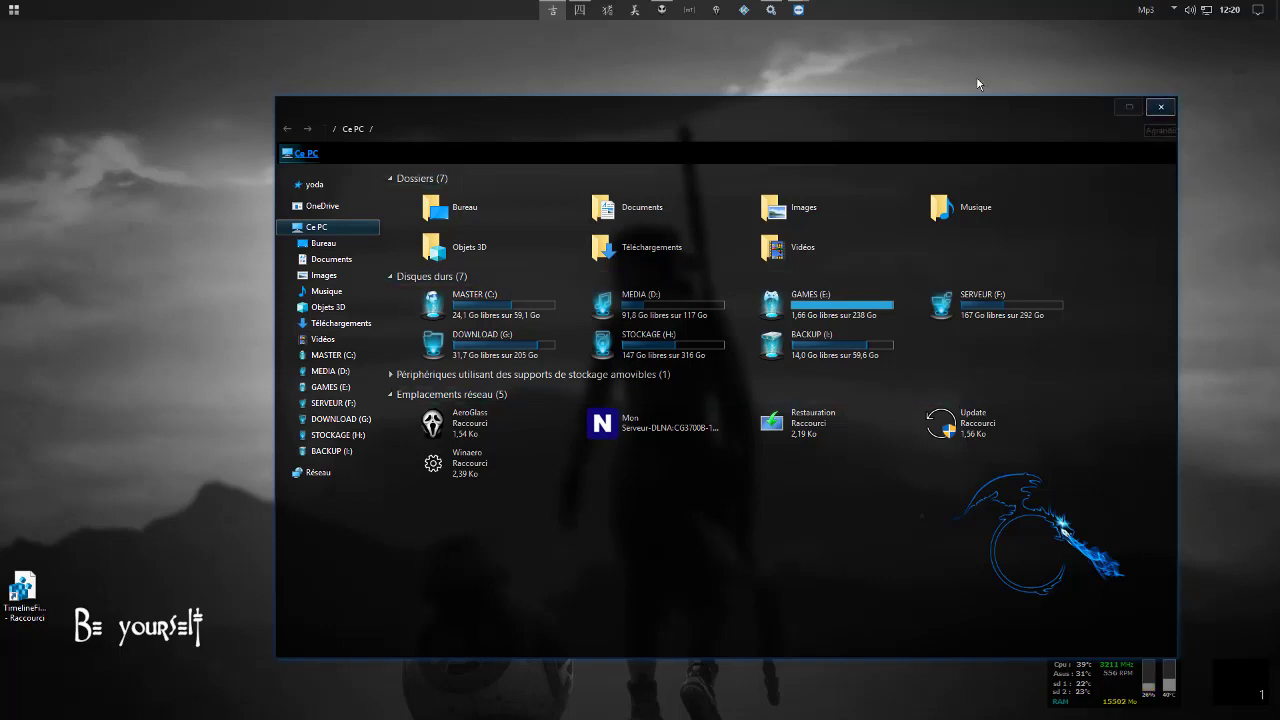
{"action": "left_click", "coordinate": [716, 10]}
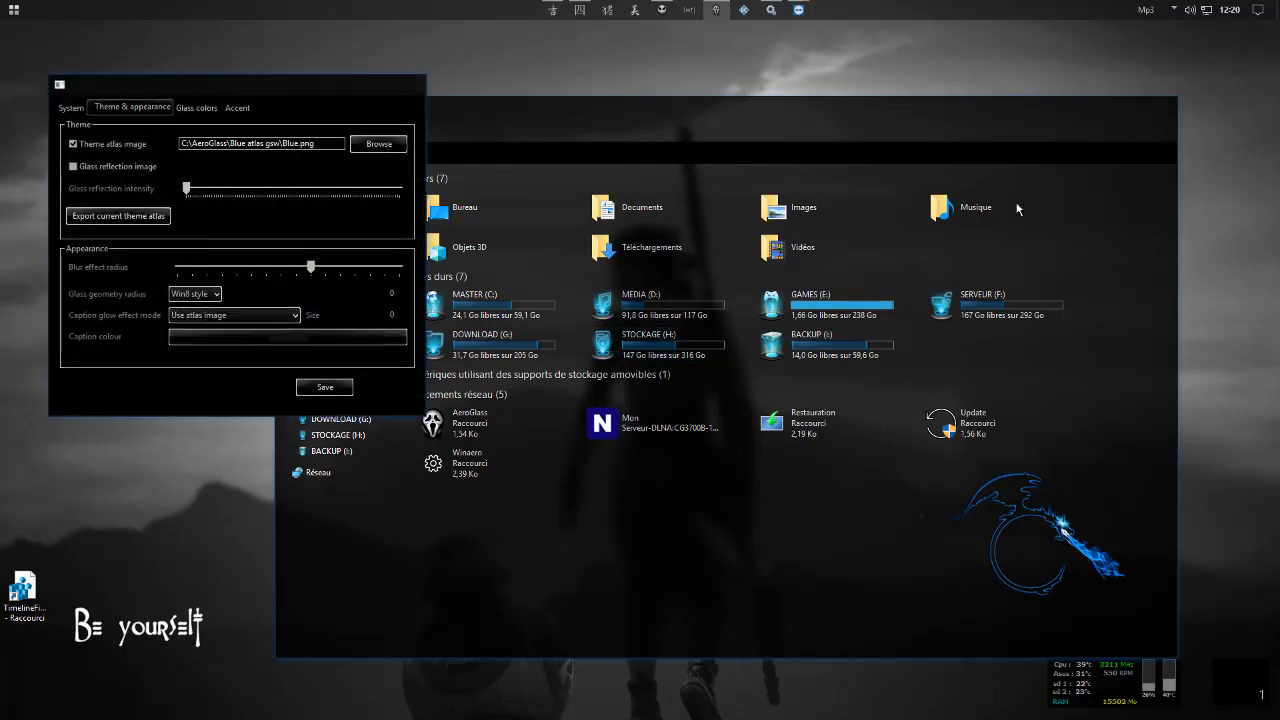
{"action": "left_click", "coordinate": [237, 107]}
{"action": "left_click_drag", "start_coordinate": [349, 238], "coordinate": [108, 241]}
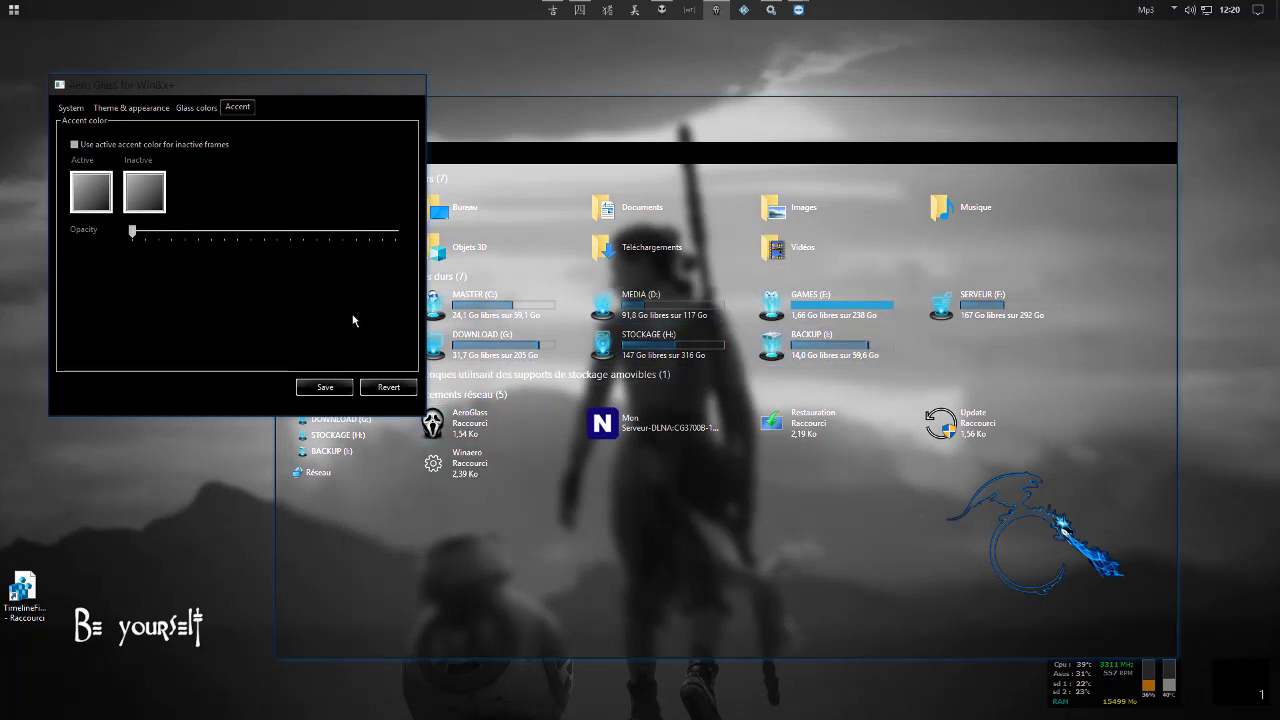
{"action": "left_click", "coordinate": [606, 114]}
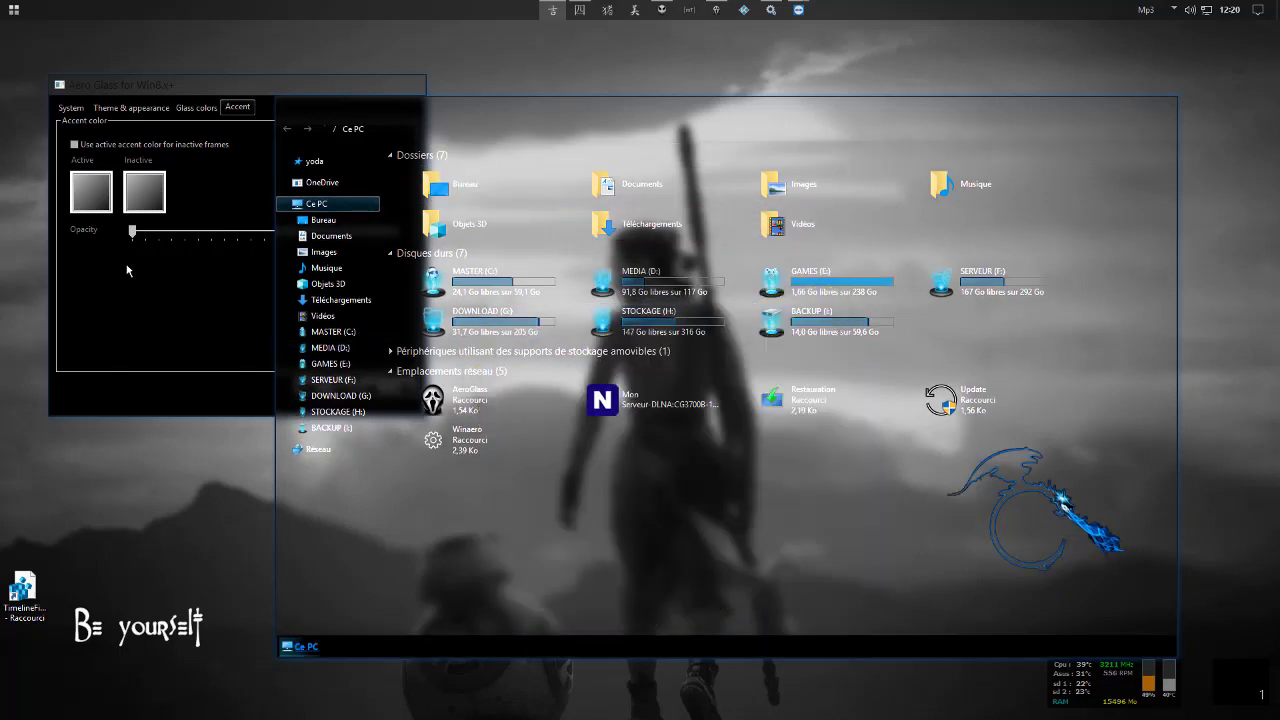
- Reduce Aero Glass's blur effect radius to its minimum and move the Ce PC window to check its transparency
{"action": "left_click", "coordinate": [78, 109]}
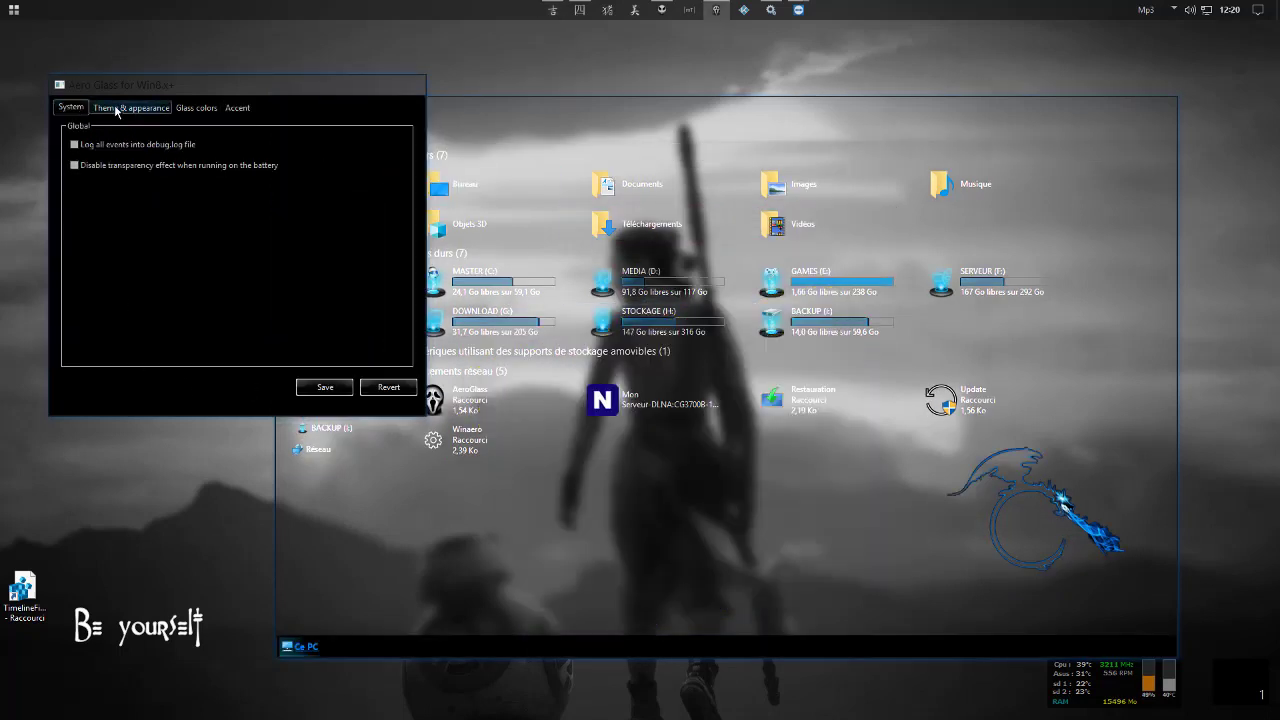
{"action": "left_click", "coordinate": [116, 110]}
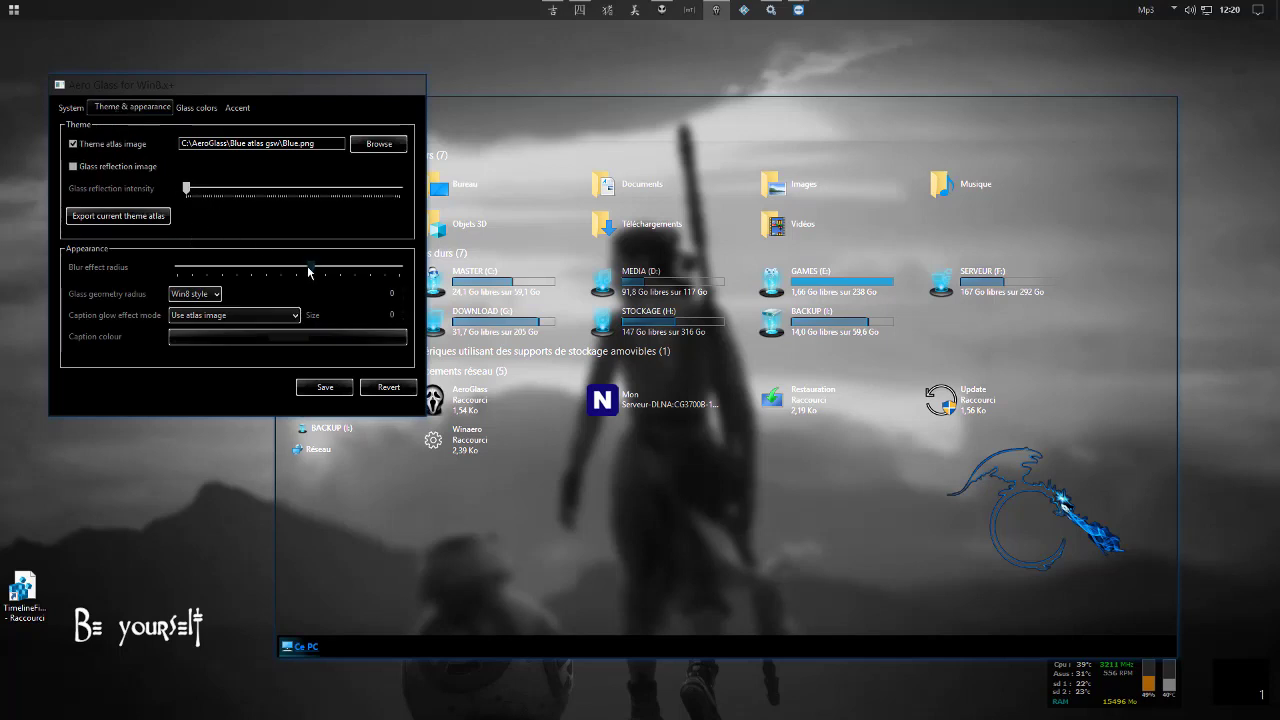
{"action": "left_click_drag", "start_coordinate": [309, 272], "coordinate": [178, 272]}
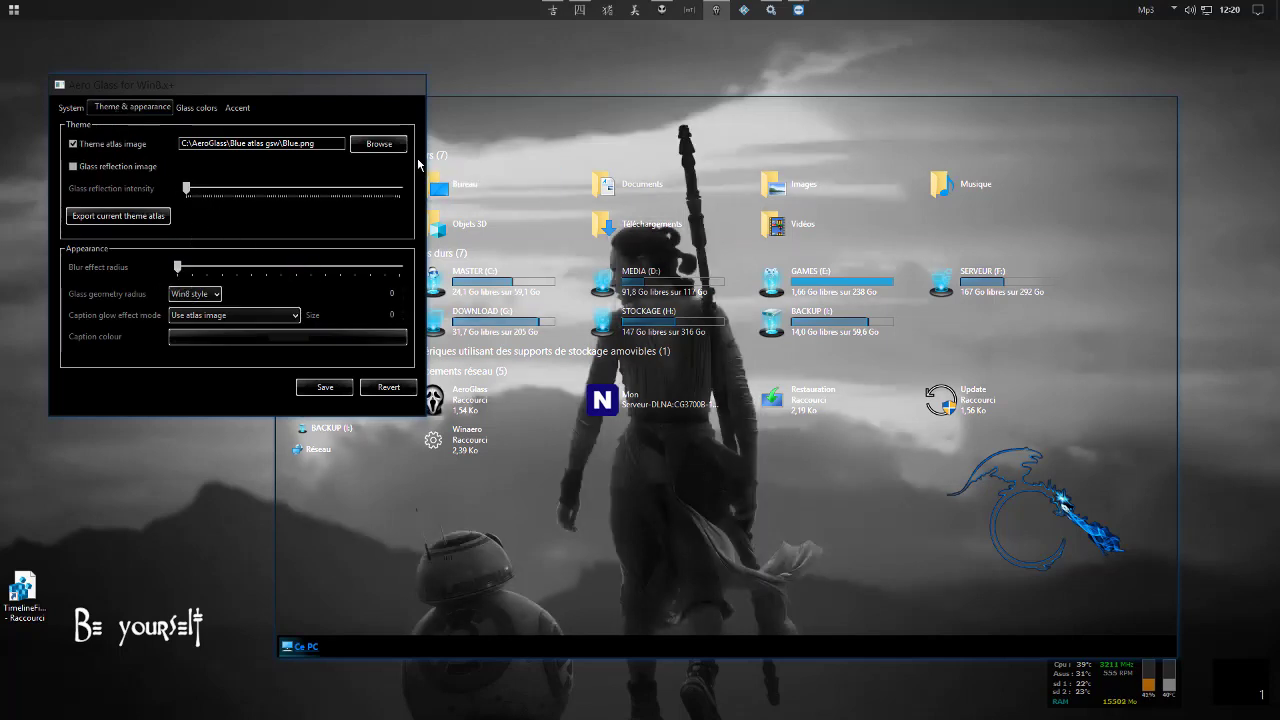
{"action": "left_click", "coordinate": [348, 86]}
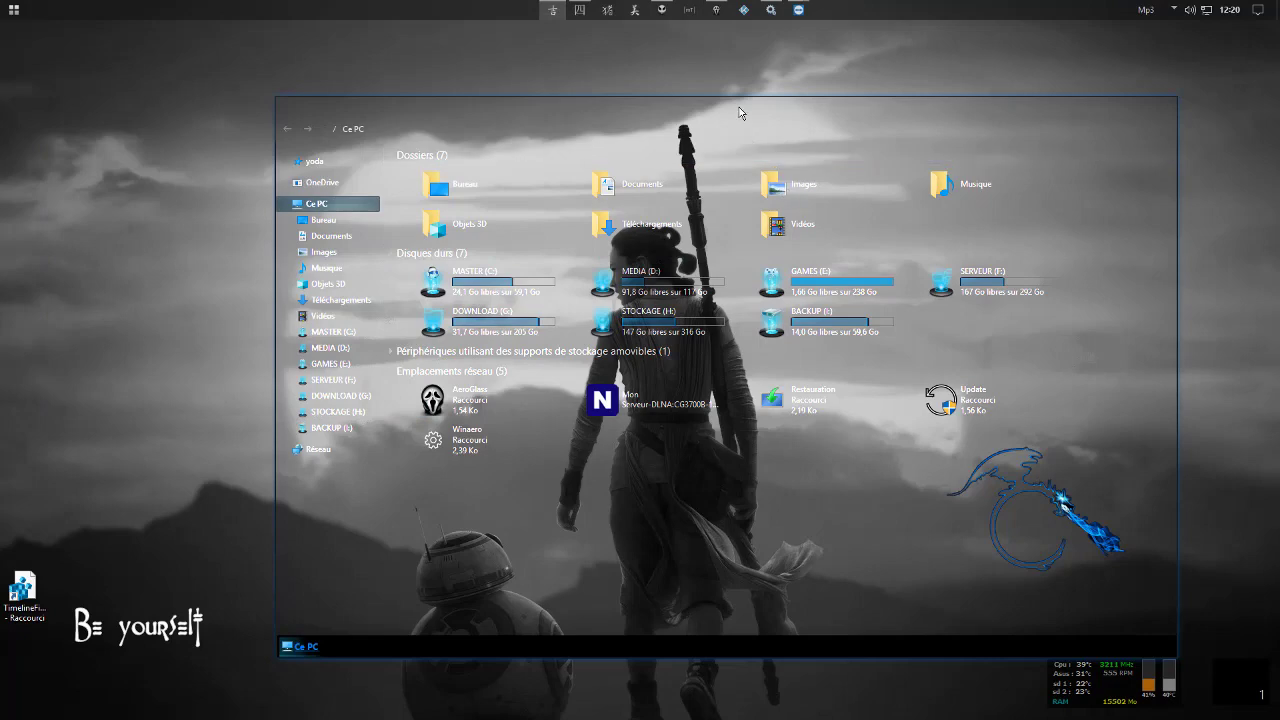
{"action": "left_click_drag", "start_coordinate": [740, 112], "coordinate": [703, 84]}
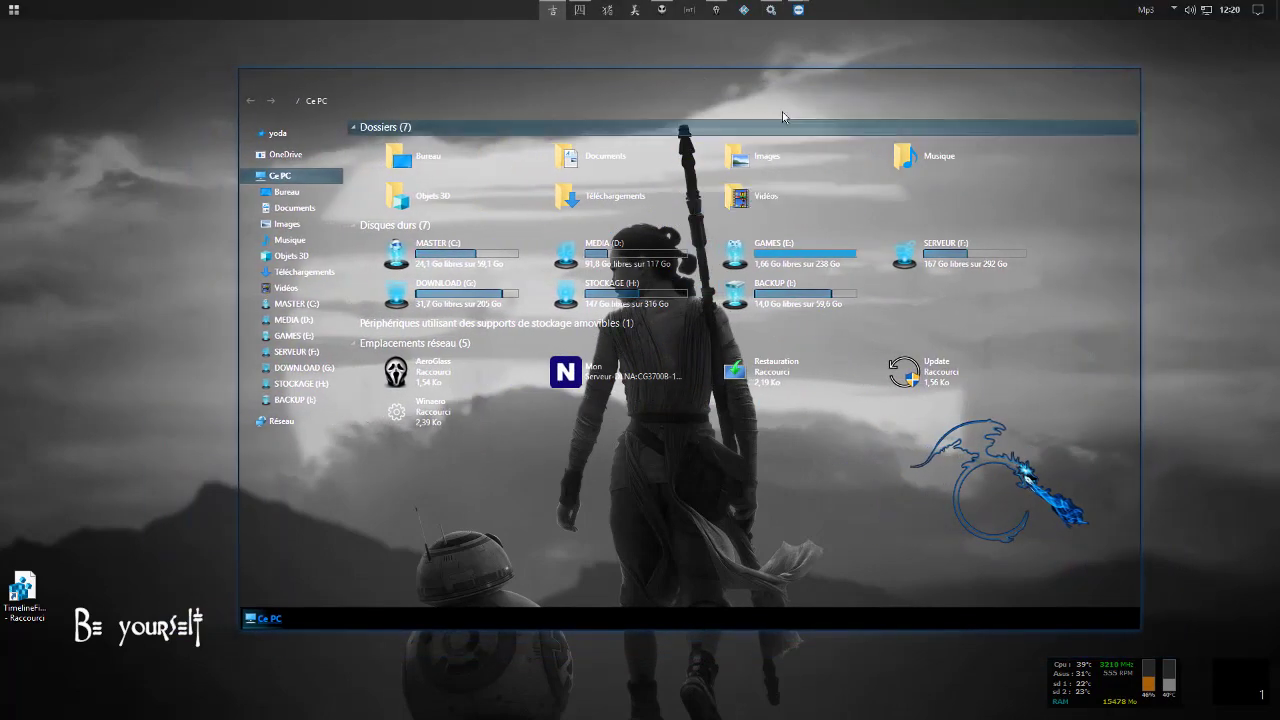
- Restore Aero Glass's original accent opacity and blur effect radius, and close its window and the Ce PC window
{"action": "left_click", "coordinate": [716, 9]}
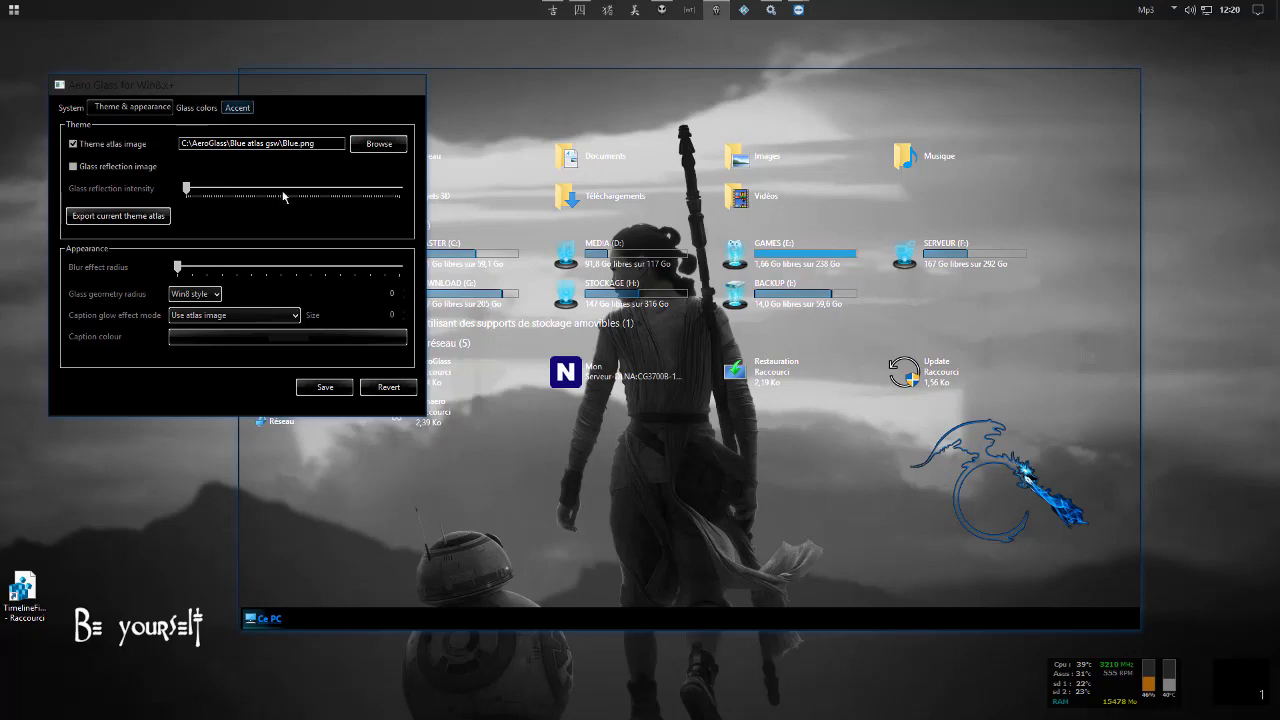
{"action": "left_click", "coordinate": [311, 267]}
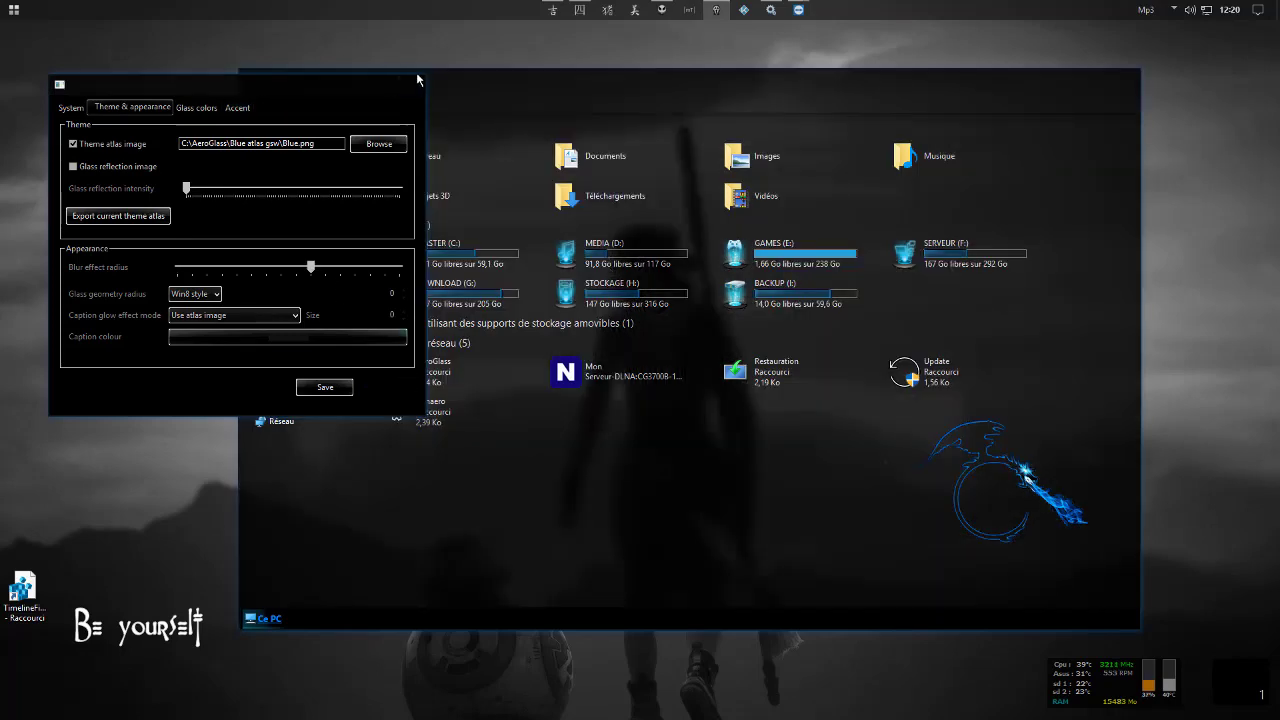
{"action": "left_click", "coordinate": [414, 84]}
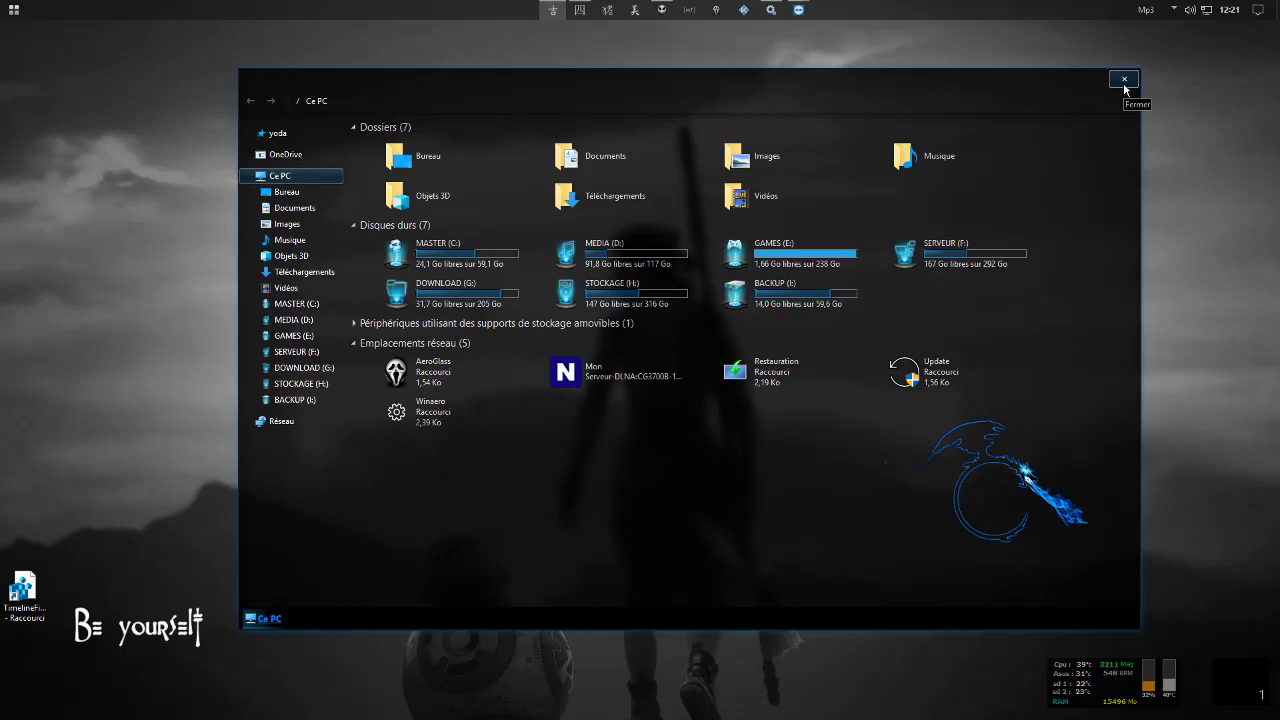
{"action": "left_click", "coordinate": [1124, 80]}
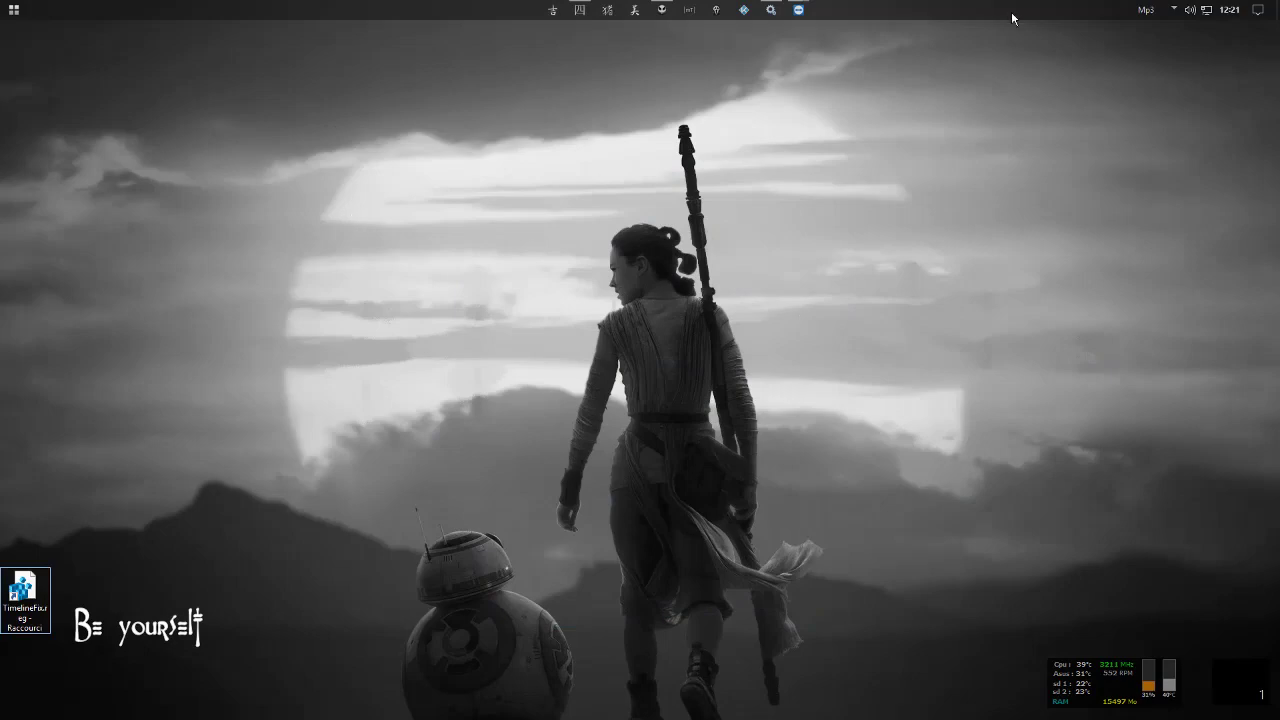
- Reopen Task View, check the timeline down to the 28 and 26 avril activities, and close it
{"action": "key", "text": "super+Tab"}
{"action": "scroll", "coordinate": [984, 300], "scroll_direction": "down", "scroll_amount": 5}
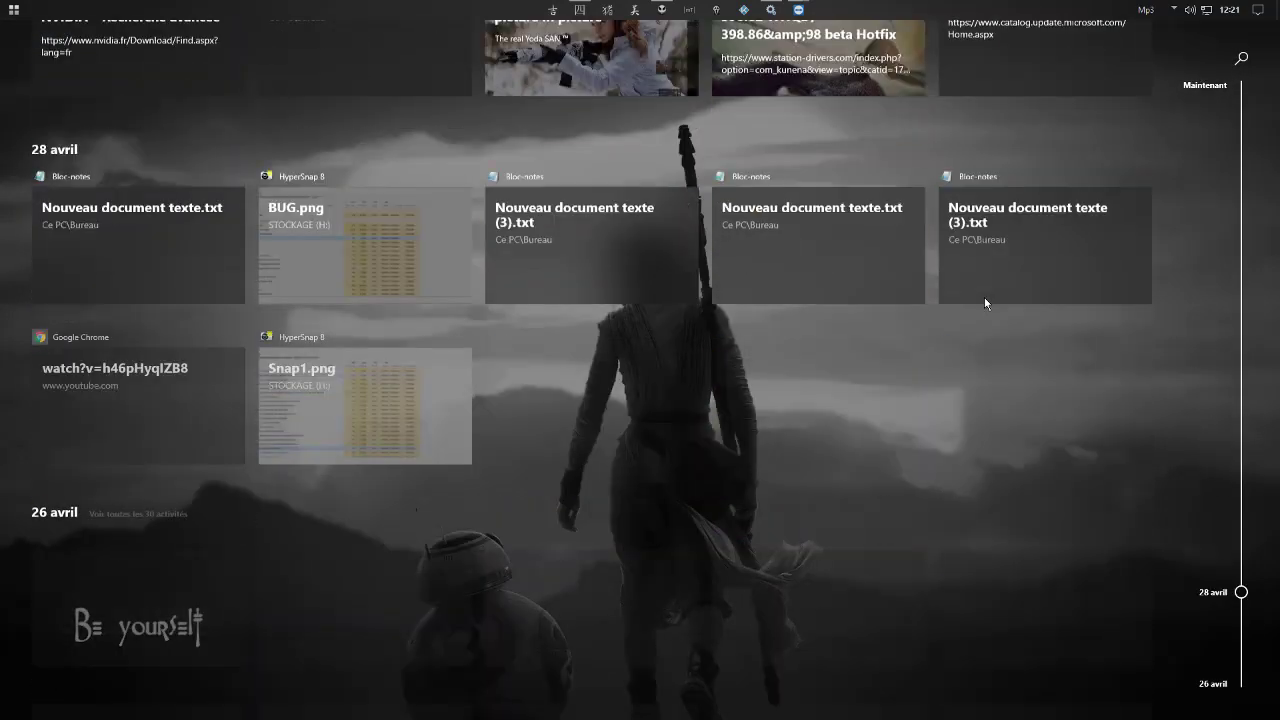
{"action": "scroll", "coordinate": [984, 297], "scroll_direction": "up", "scroll_amount": 10}
{"action": "left_click", "coordinate": [1029, 217]}
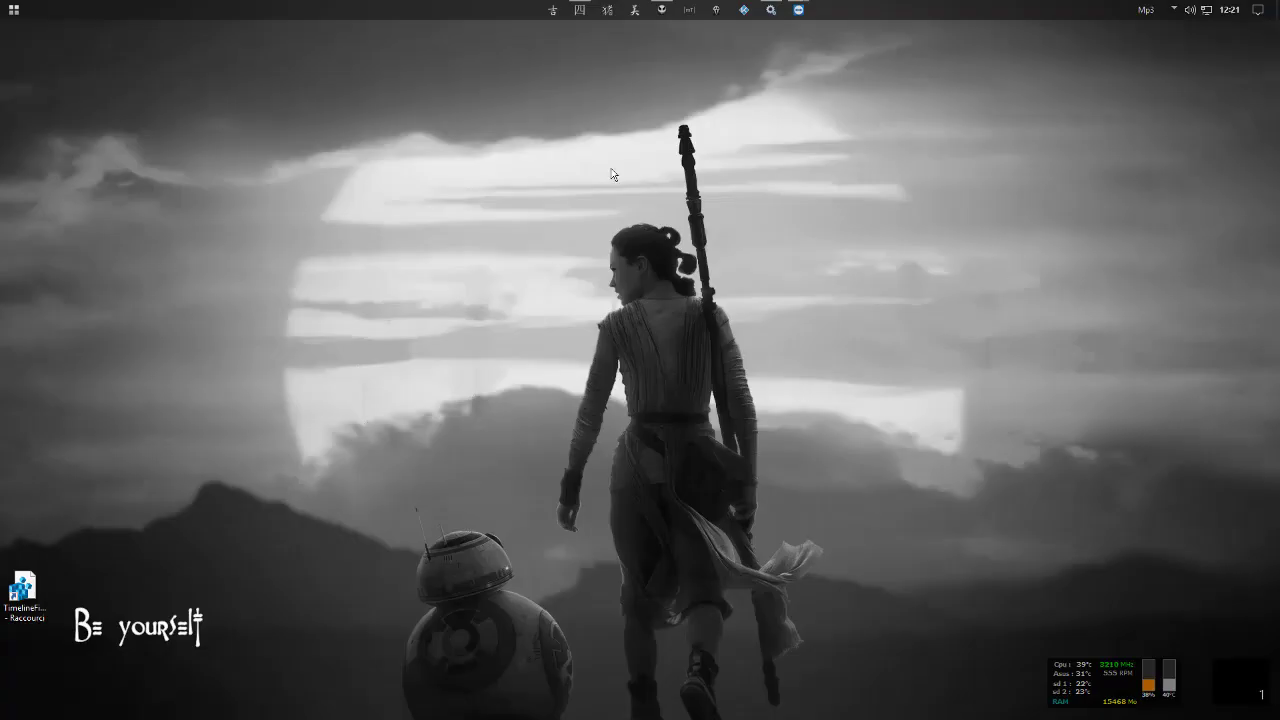